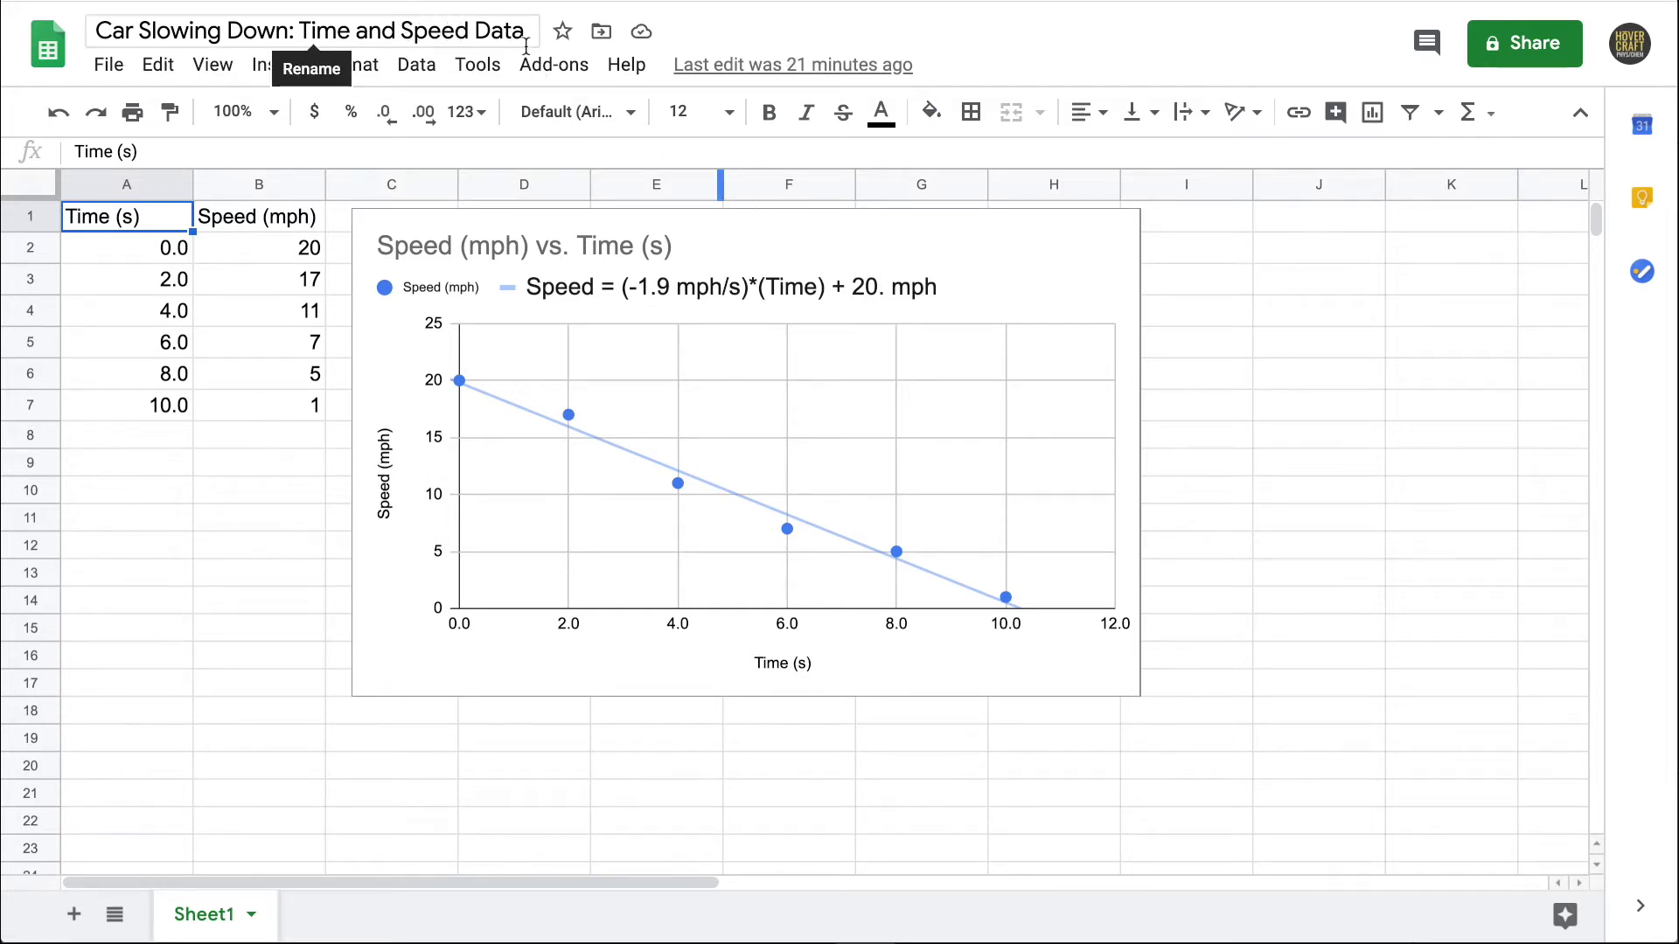
Retitle the file 'Car Slowing Down: Time, Speed, and Distance Data'.
click(407, 32)
key(BackSpace)
key(BackSpace)
key(BackSpace)
key(BackSpace)
key(BackSpace)
text(,)
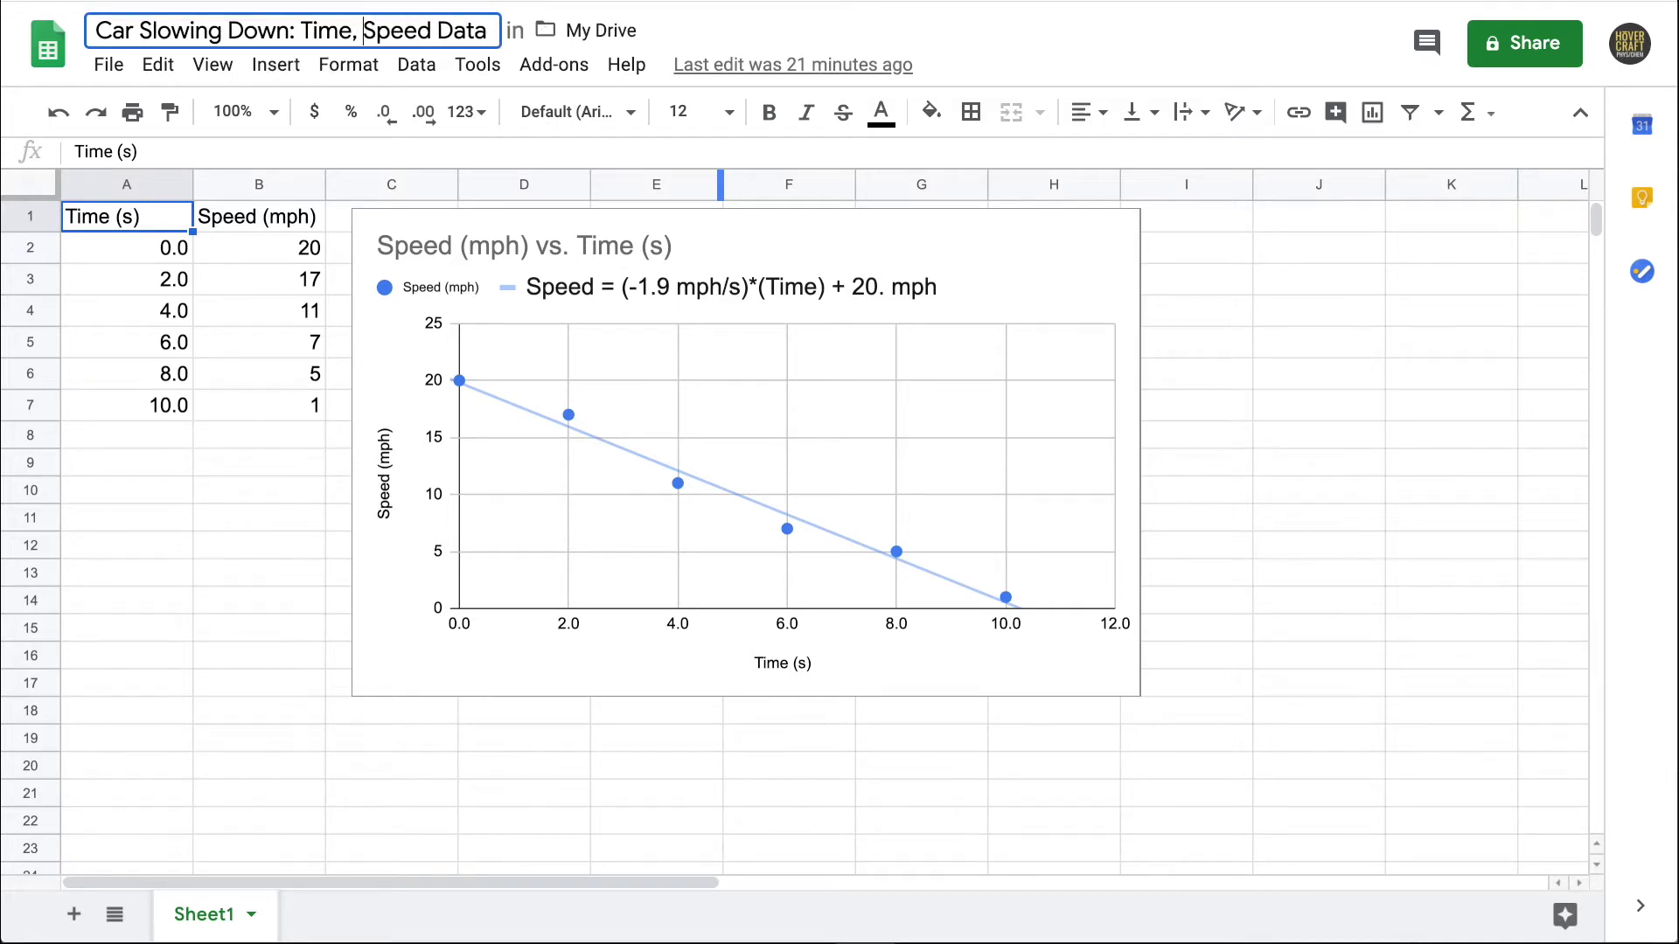
key(Right)
key(Right)
key(Right)
key(Right)
key(Right)
text(, and)
text( Distance)
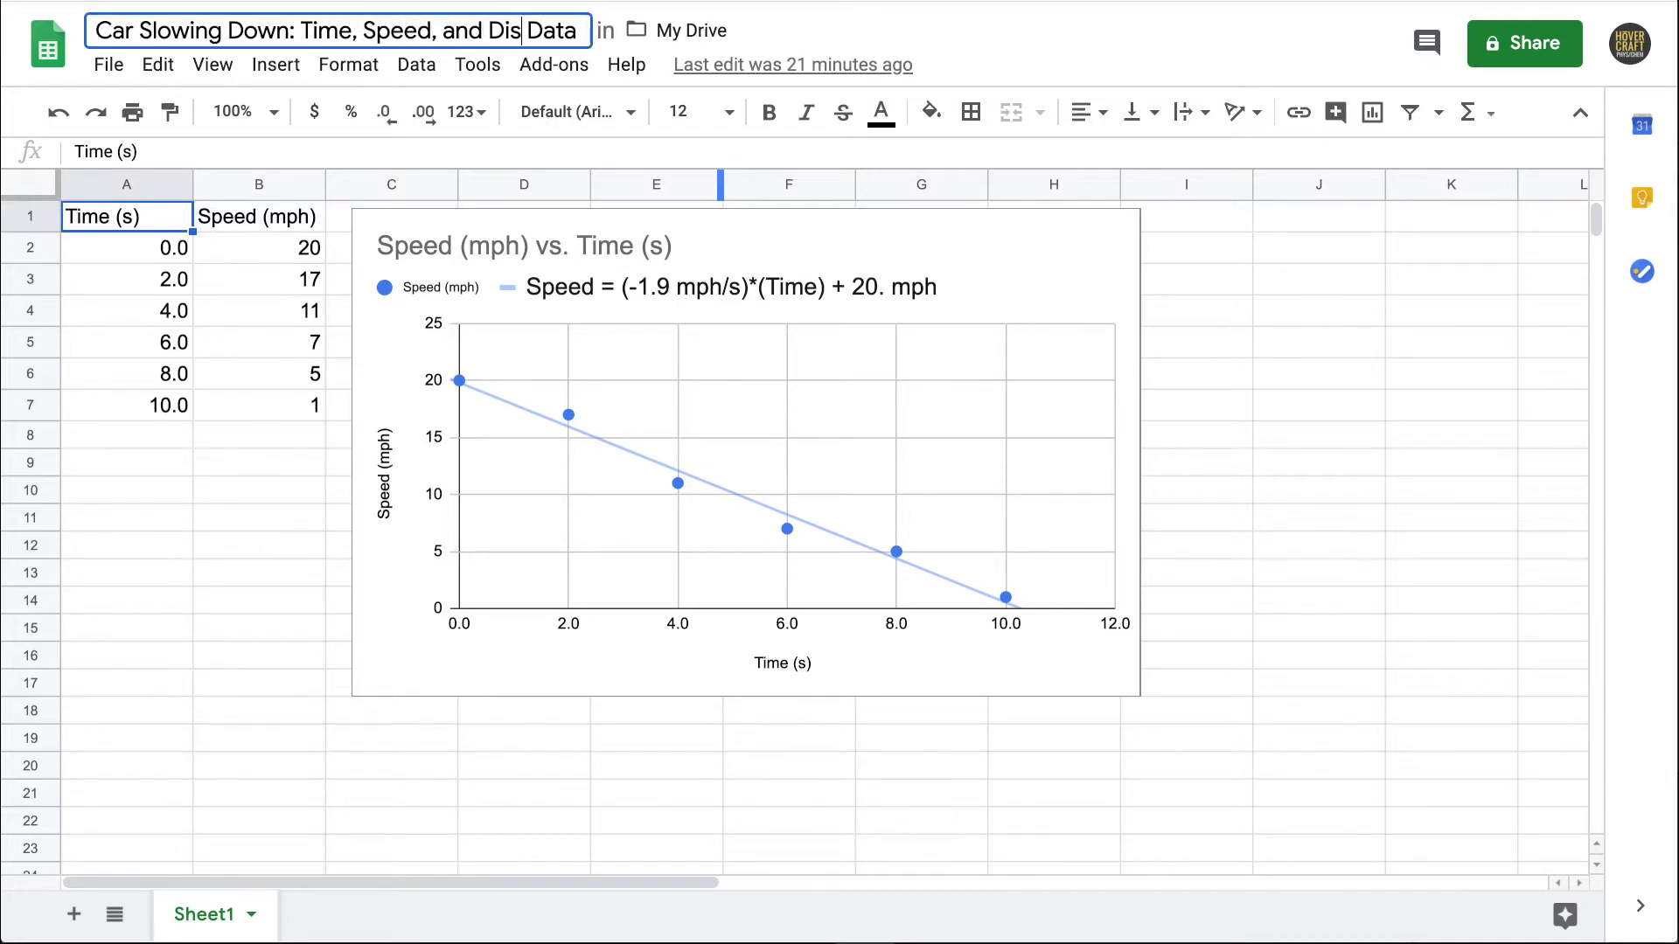
key(Return)
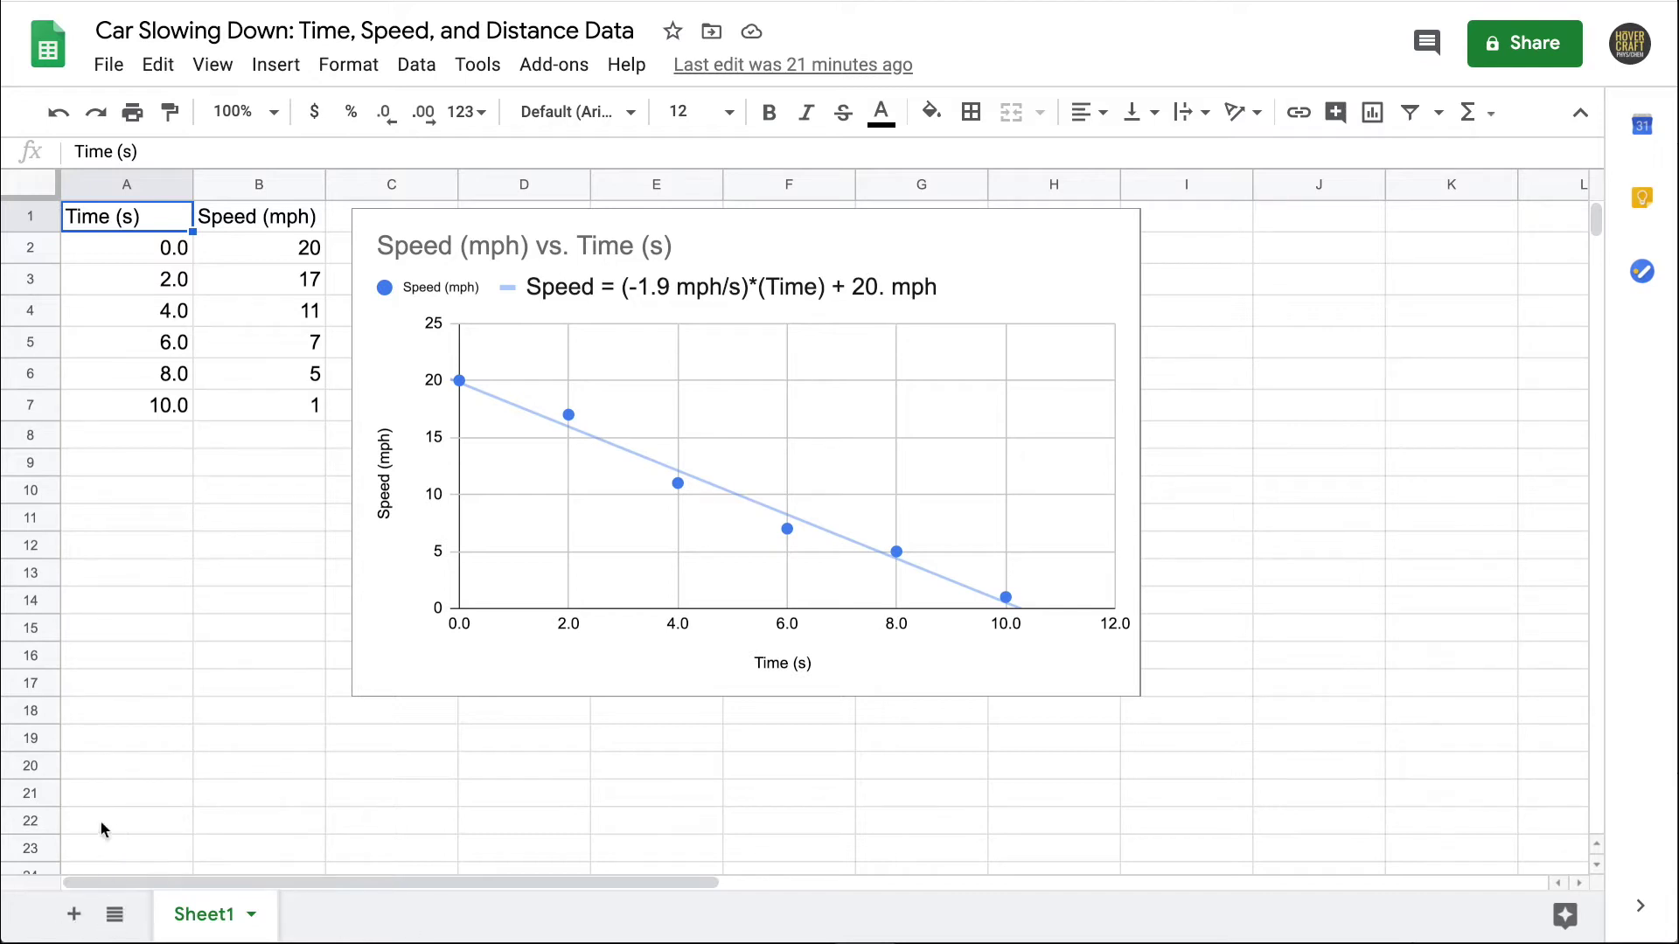
Add a new sheet and rename Sheet1 to 'Speed vs. Time'.
click(74, 913)
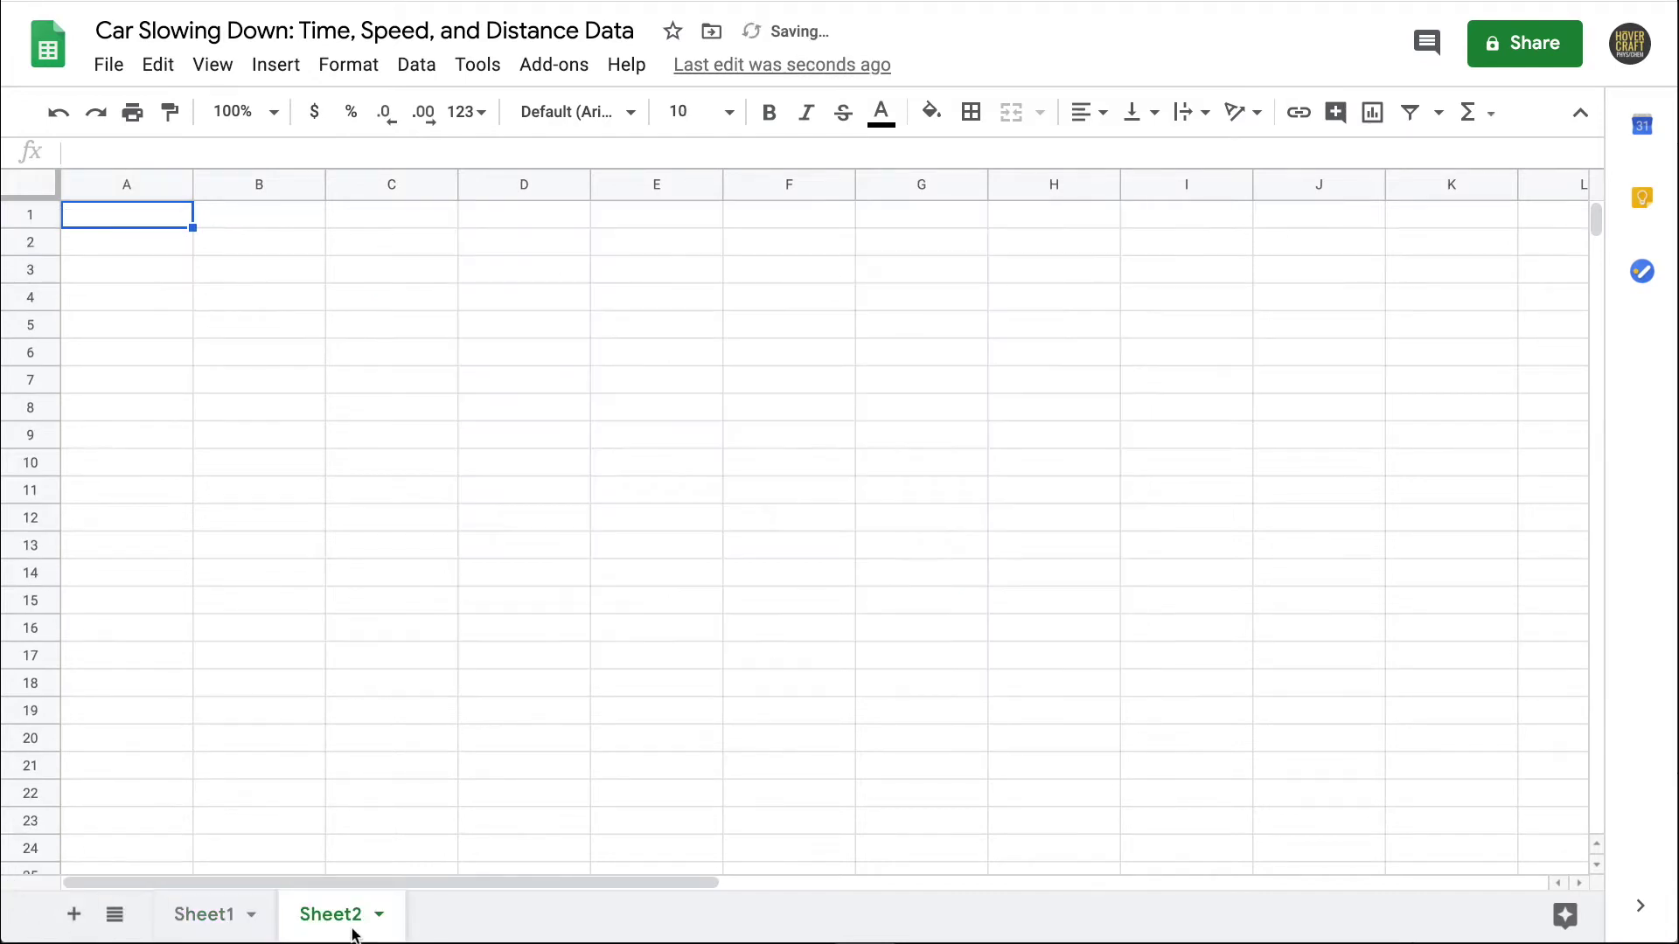
click(221, 920)
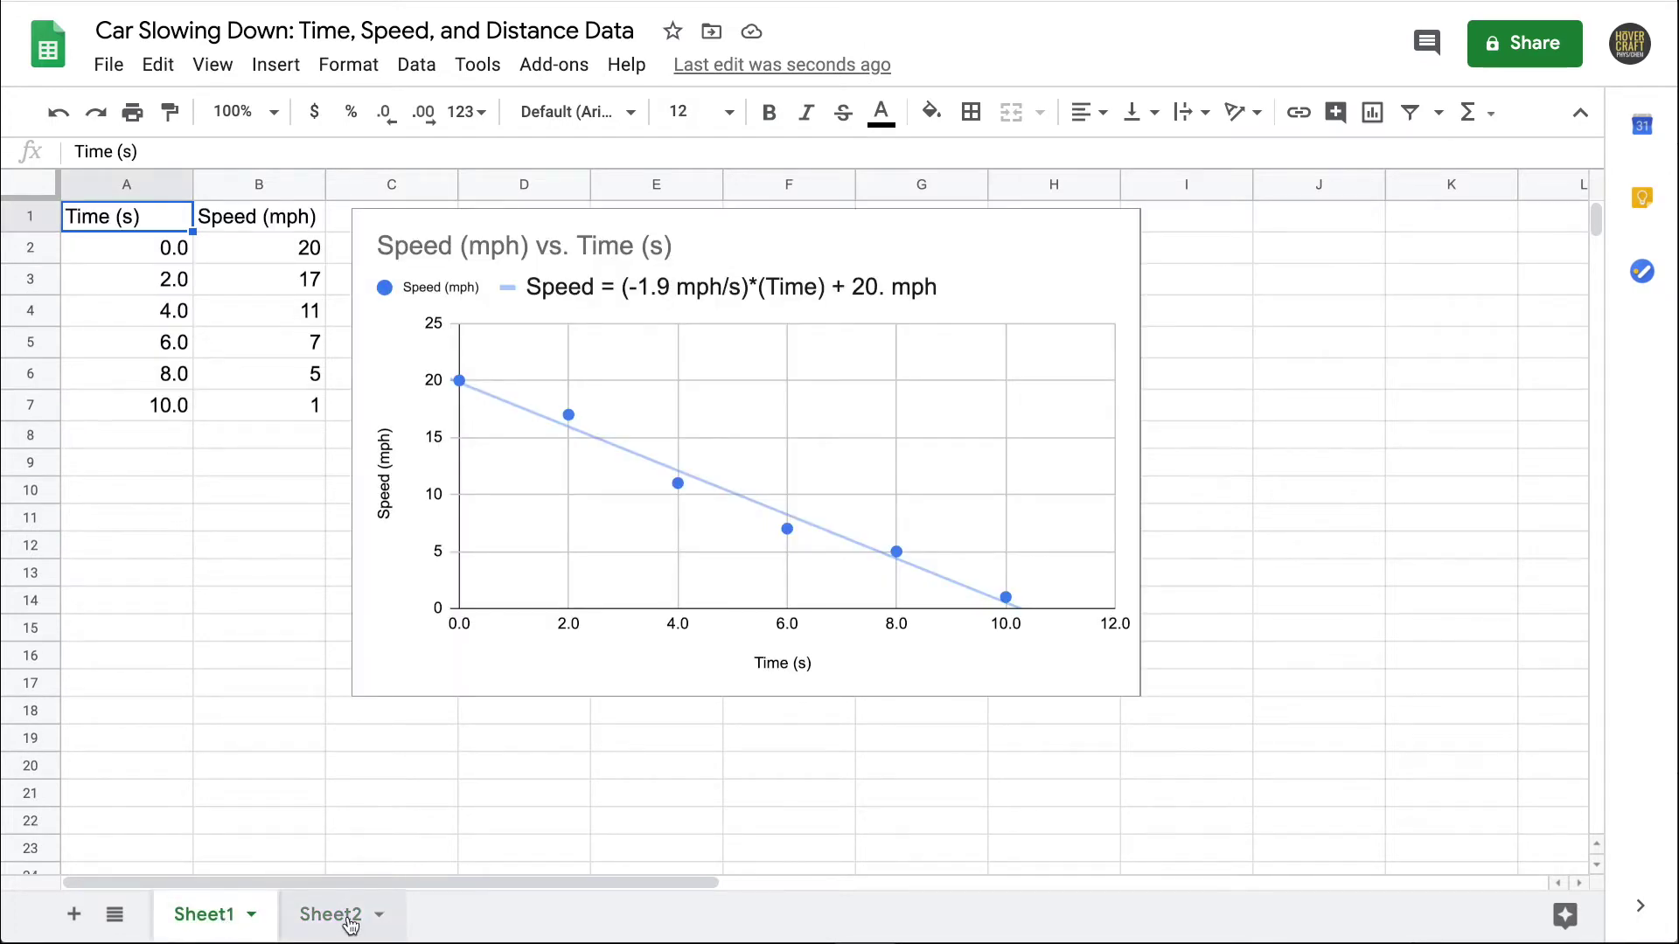
click(251, 918)
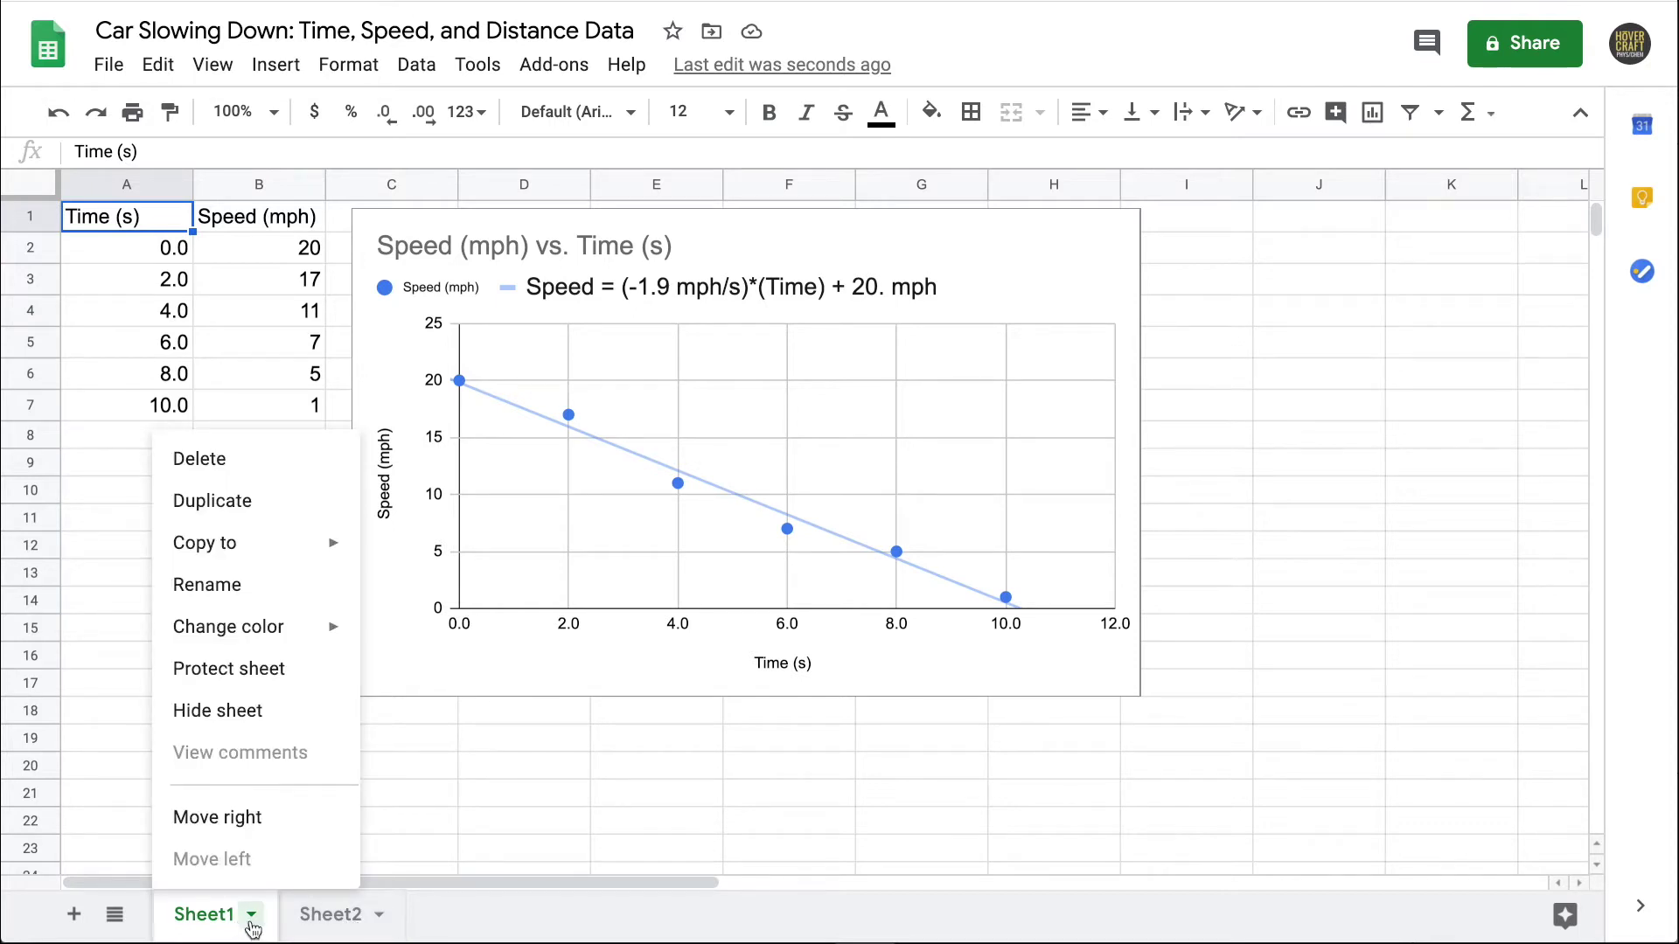
click(291, 586)
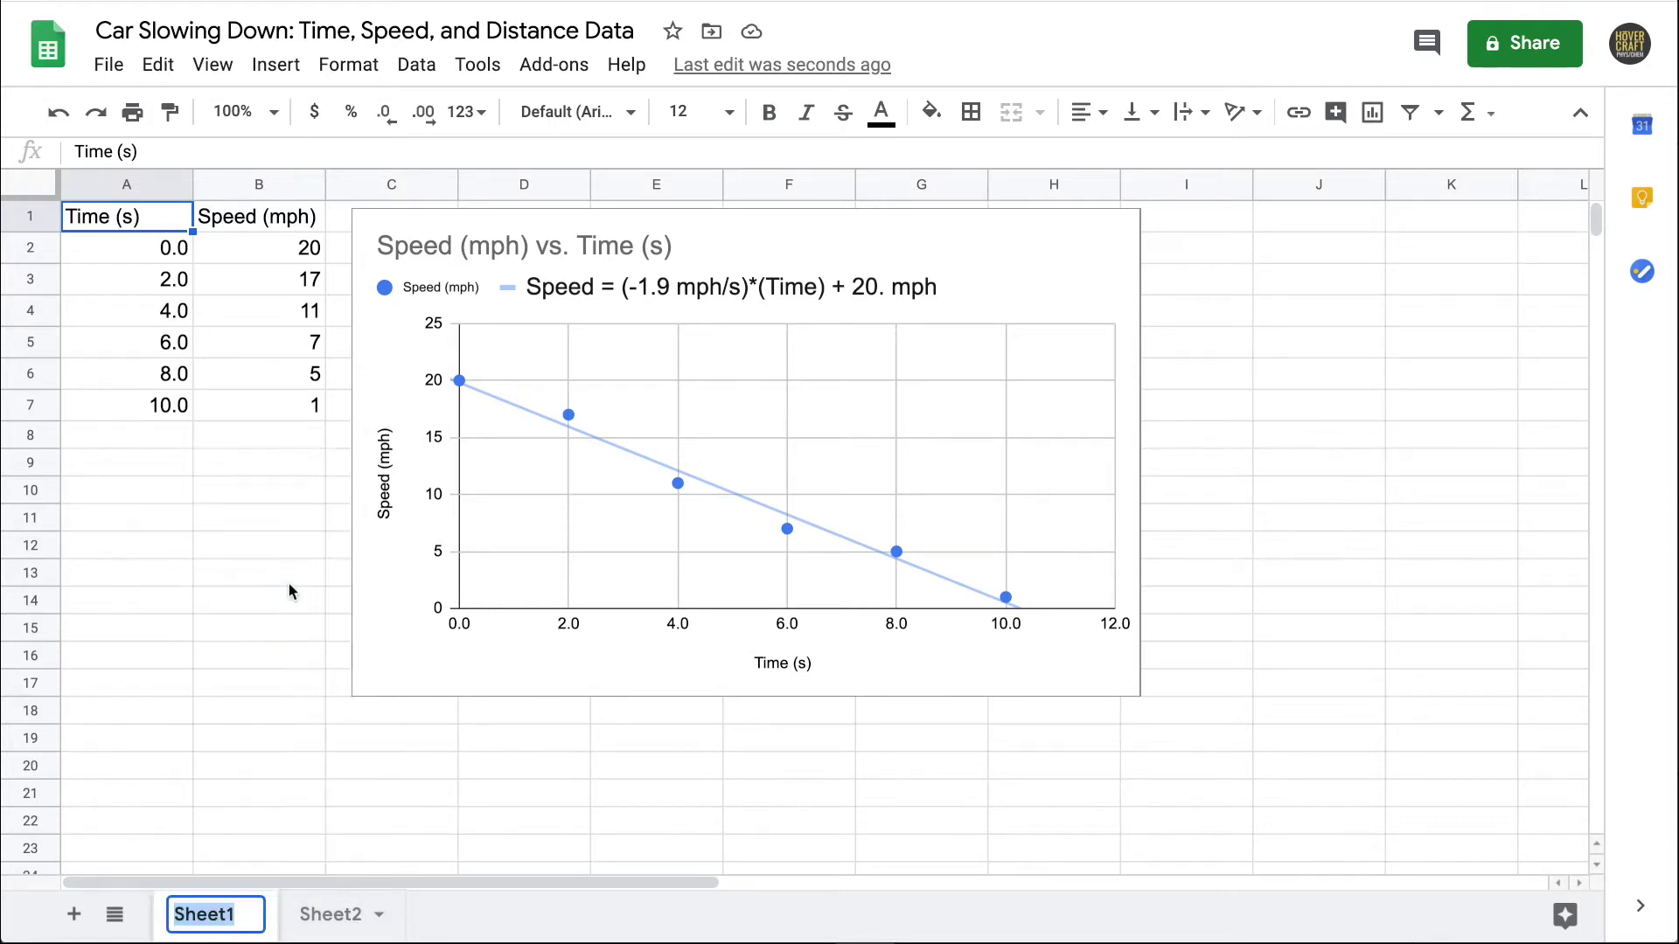
text(Spee)
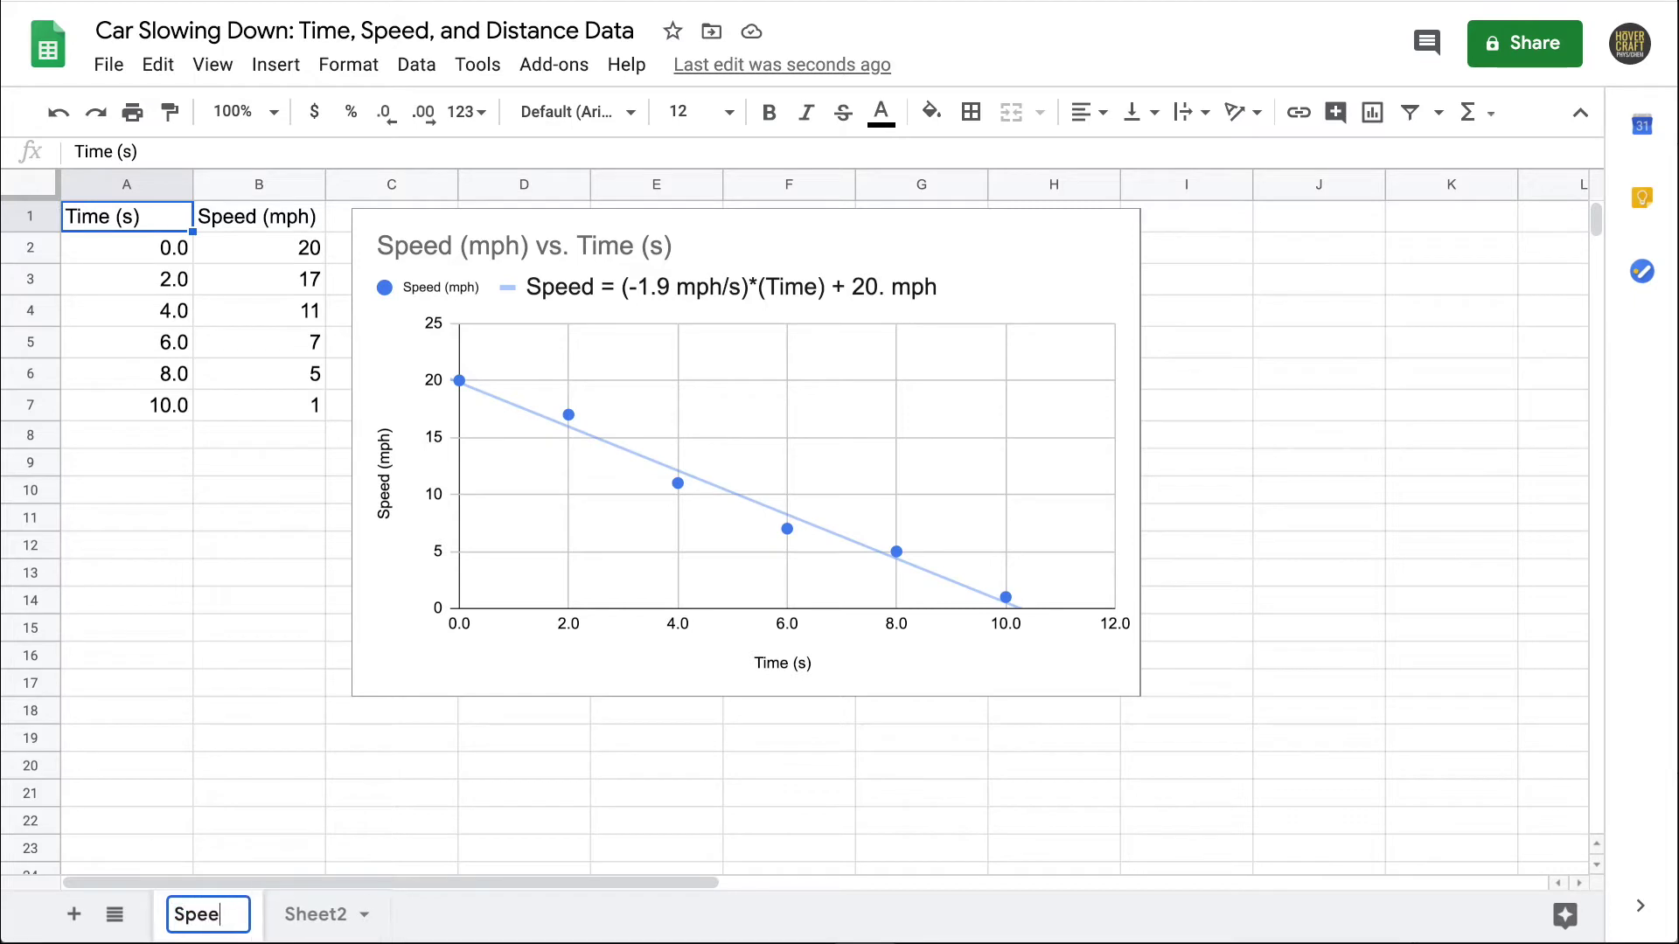
text(d vs. Time)
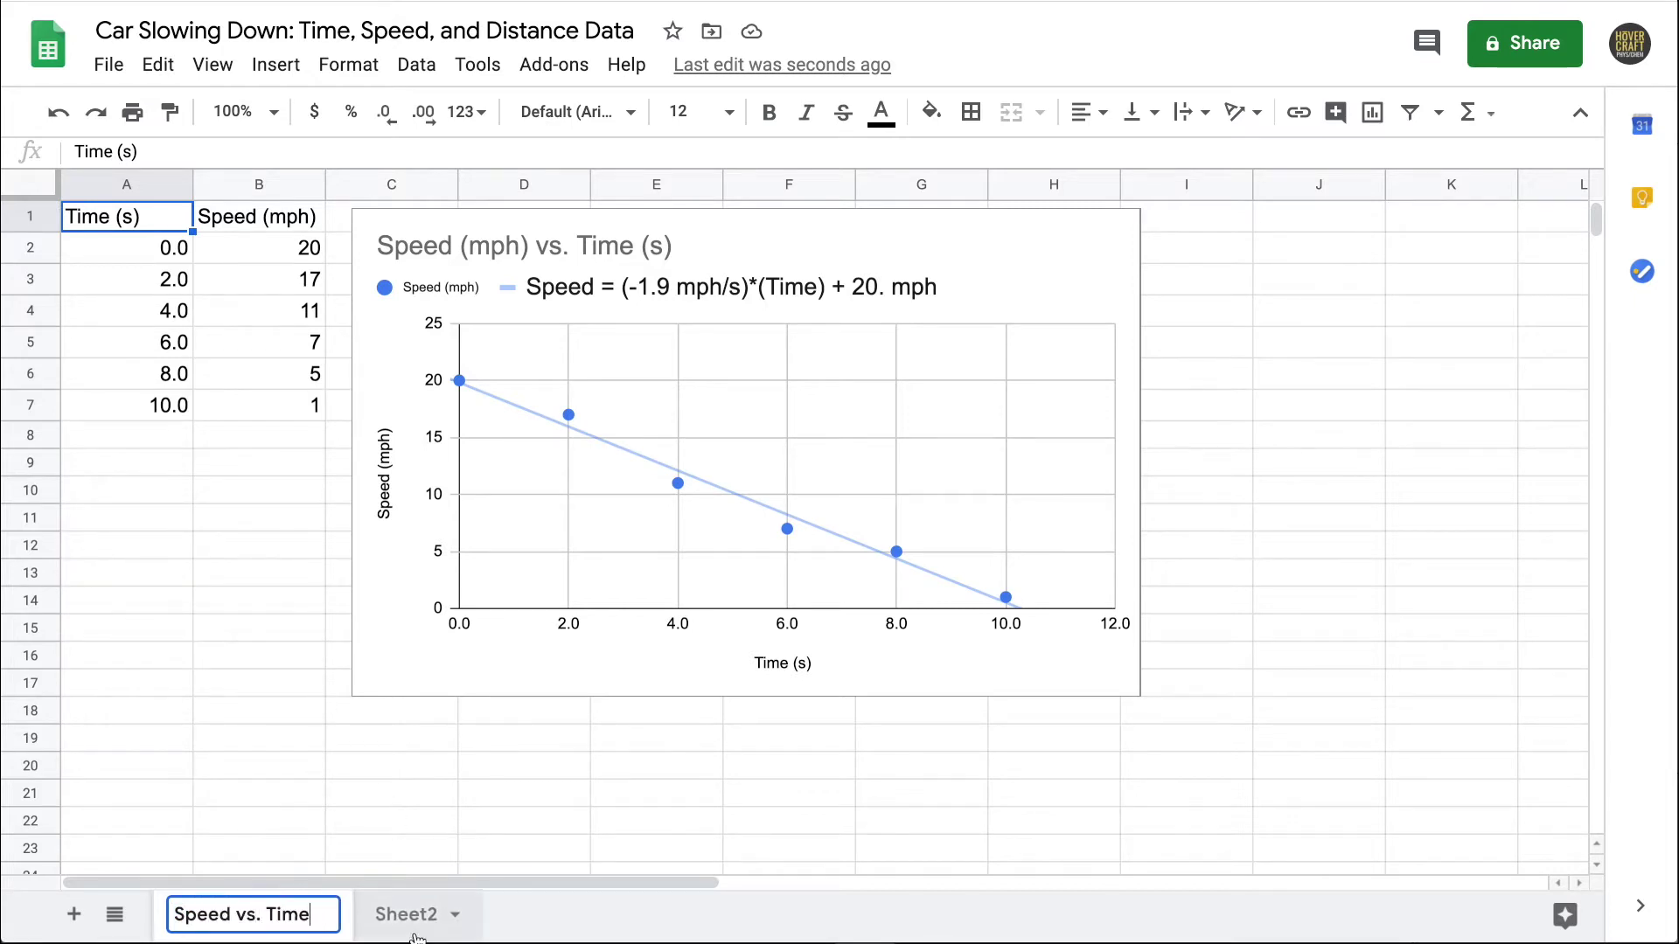
click(417, 928)
Rename Sheet2 to 'Distance vs. Time'.
click(455, 915)
click(408, 584)
text(Di)
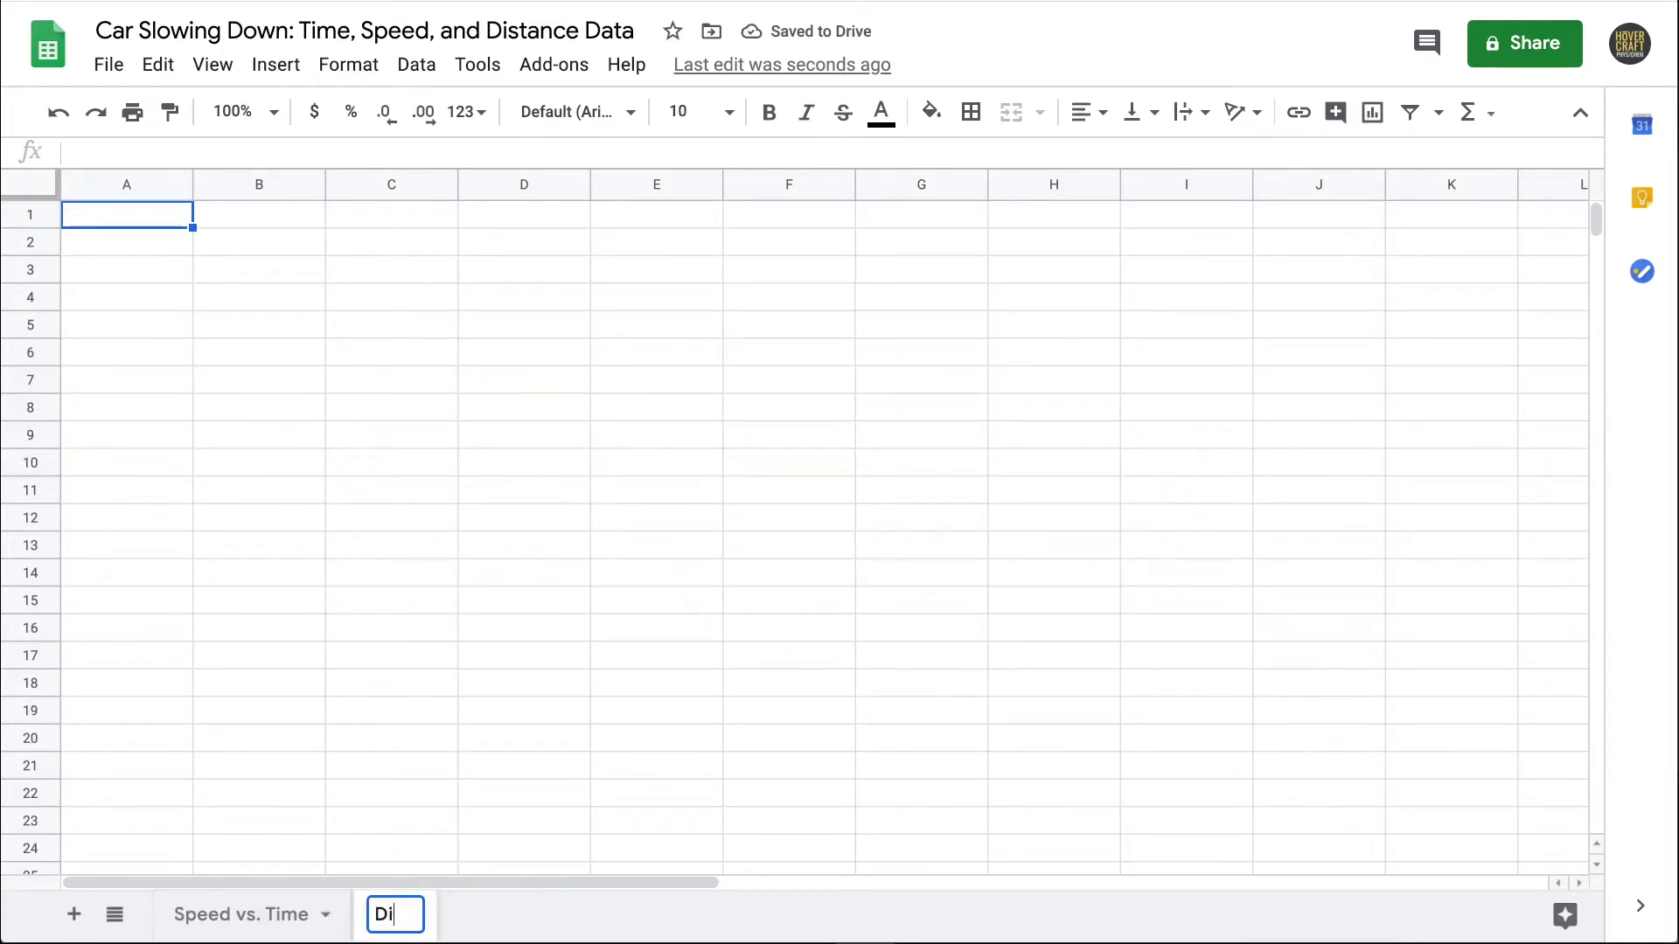
text(stance vs. Time)
key(Return)
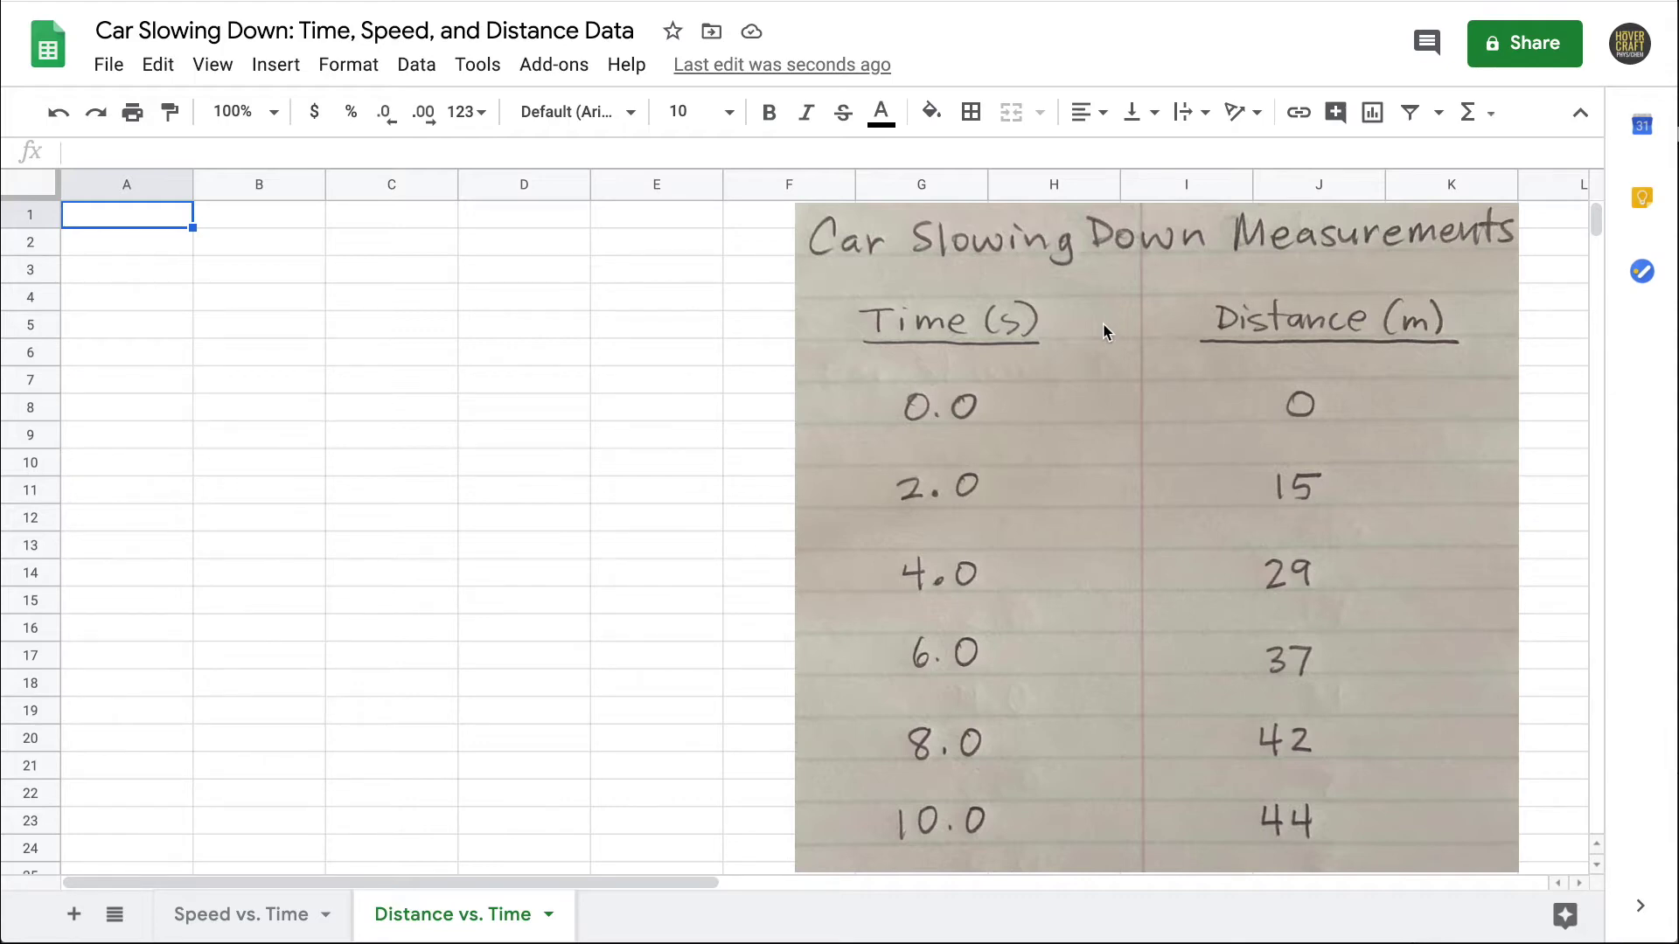
Enter the Time (s) header and times 0, 2, 4, 6, 8, 10 in column A, shown to one decimal.
text(Time)
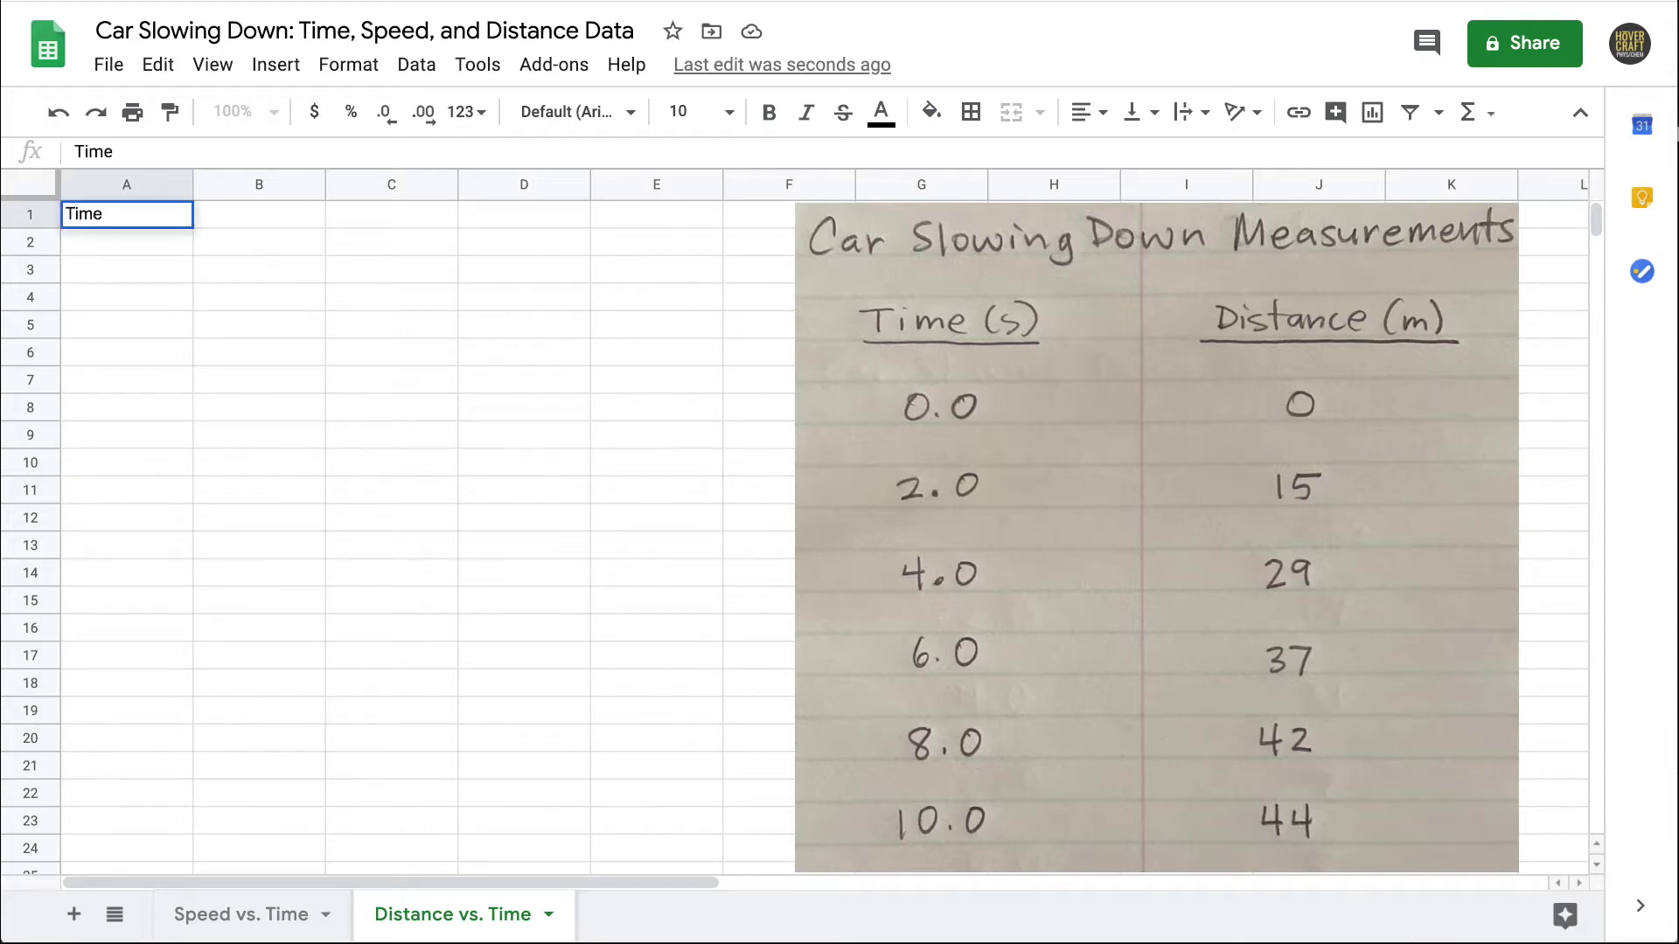
text( (s))
key(Return)
text(0)
key(Return)
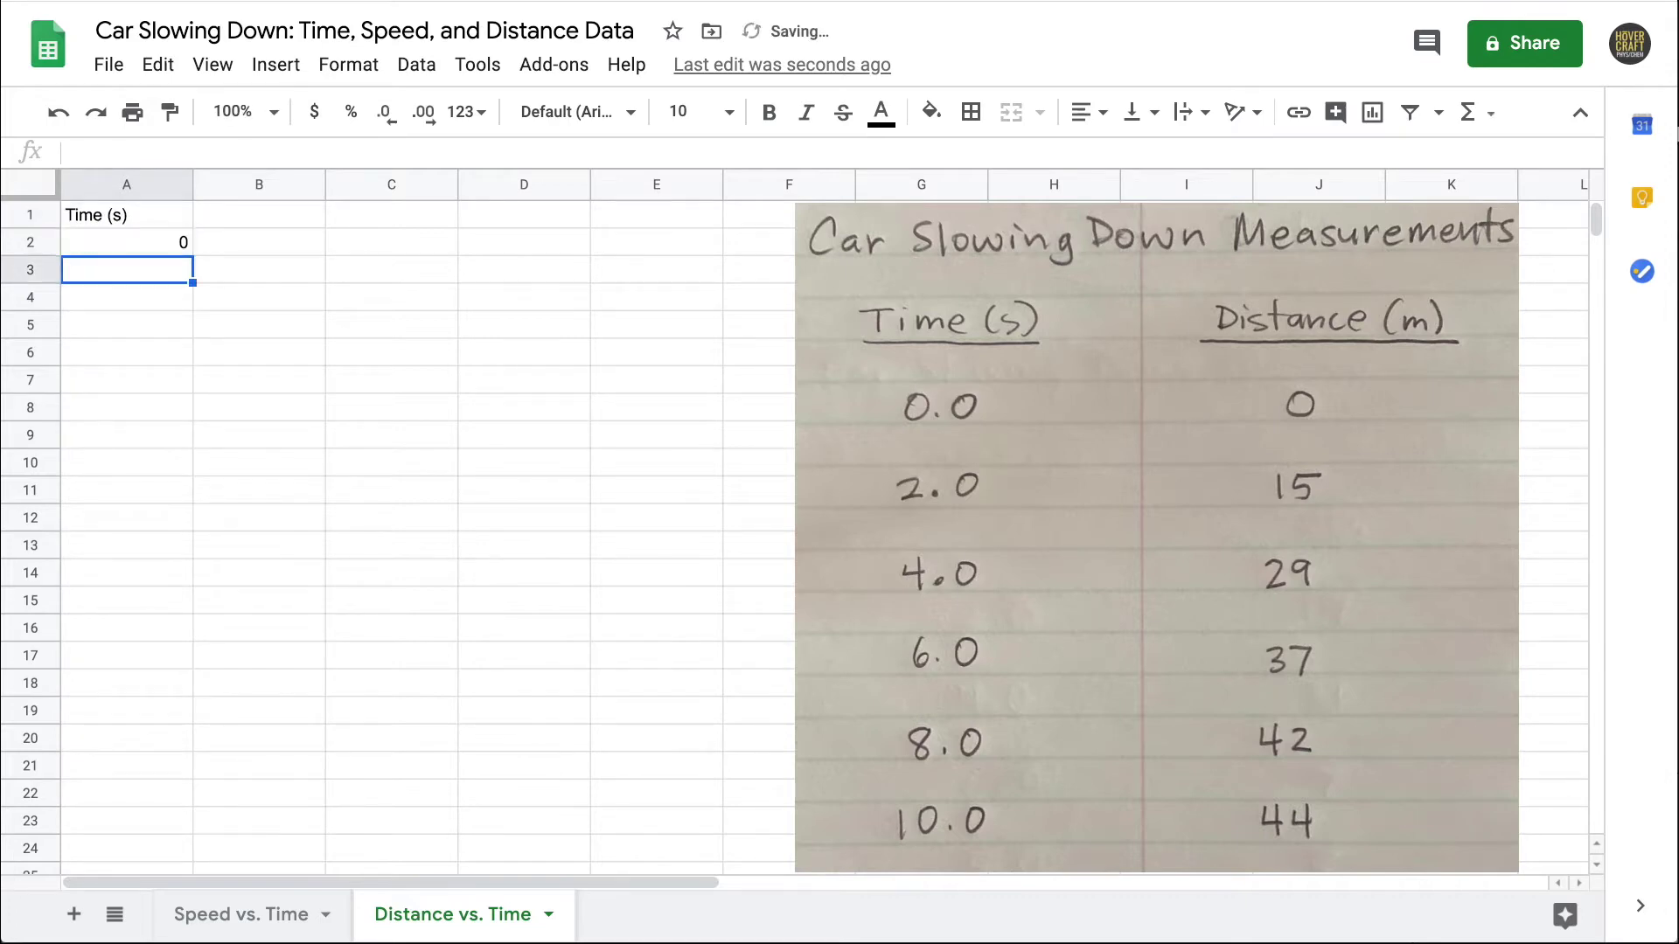
text(2)
key(Return)
text(4)
key(Return)
text(6)
key(Return)
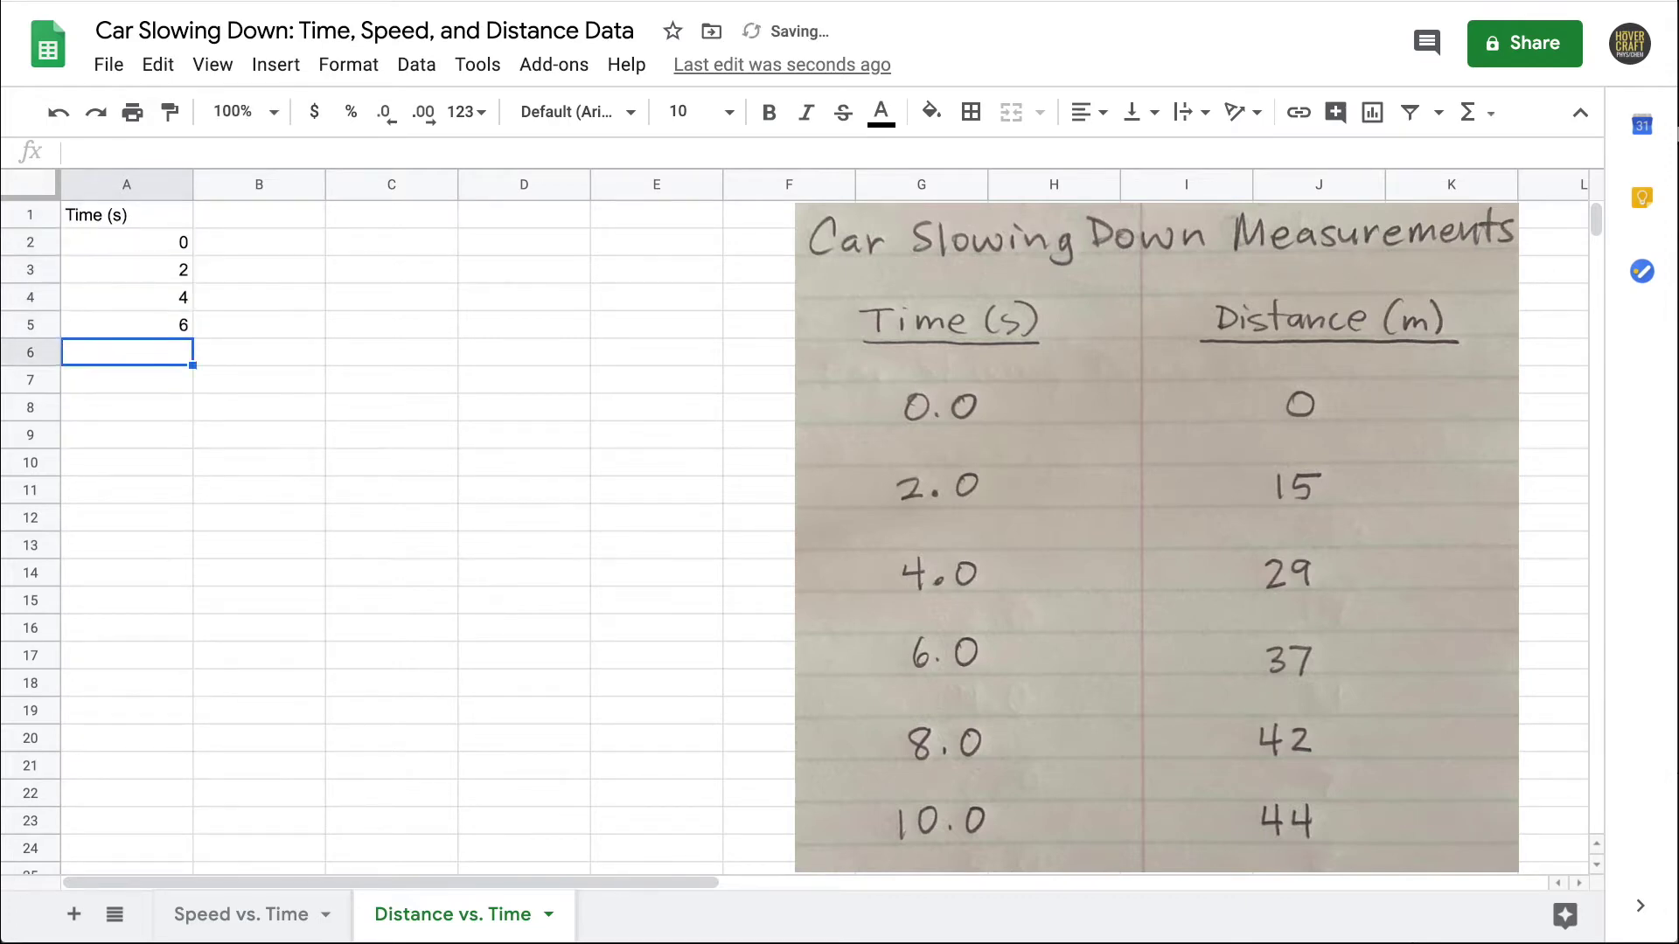
text(8)
key(Return)
text(10)
click(126, 240)
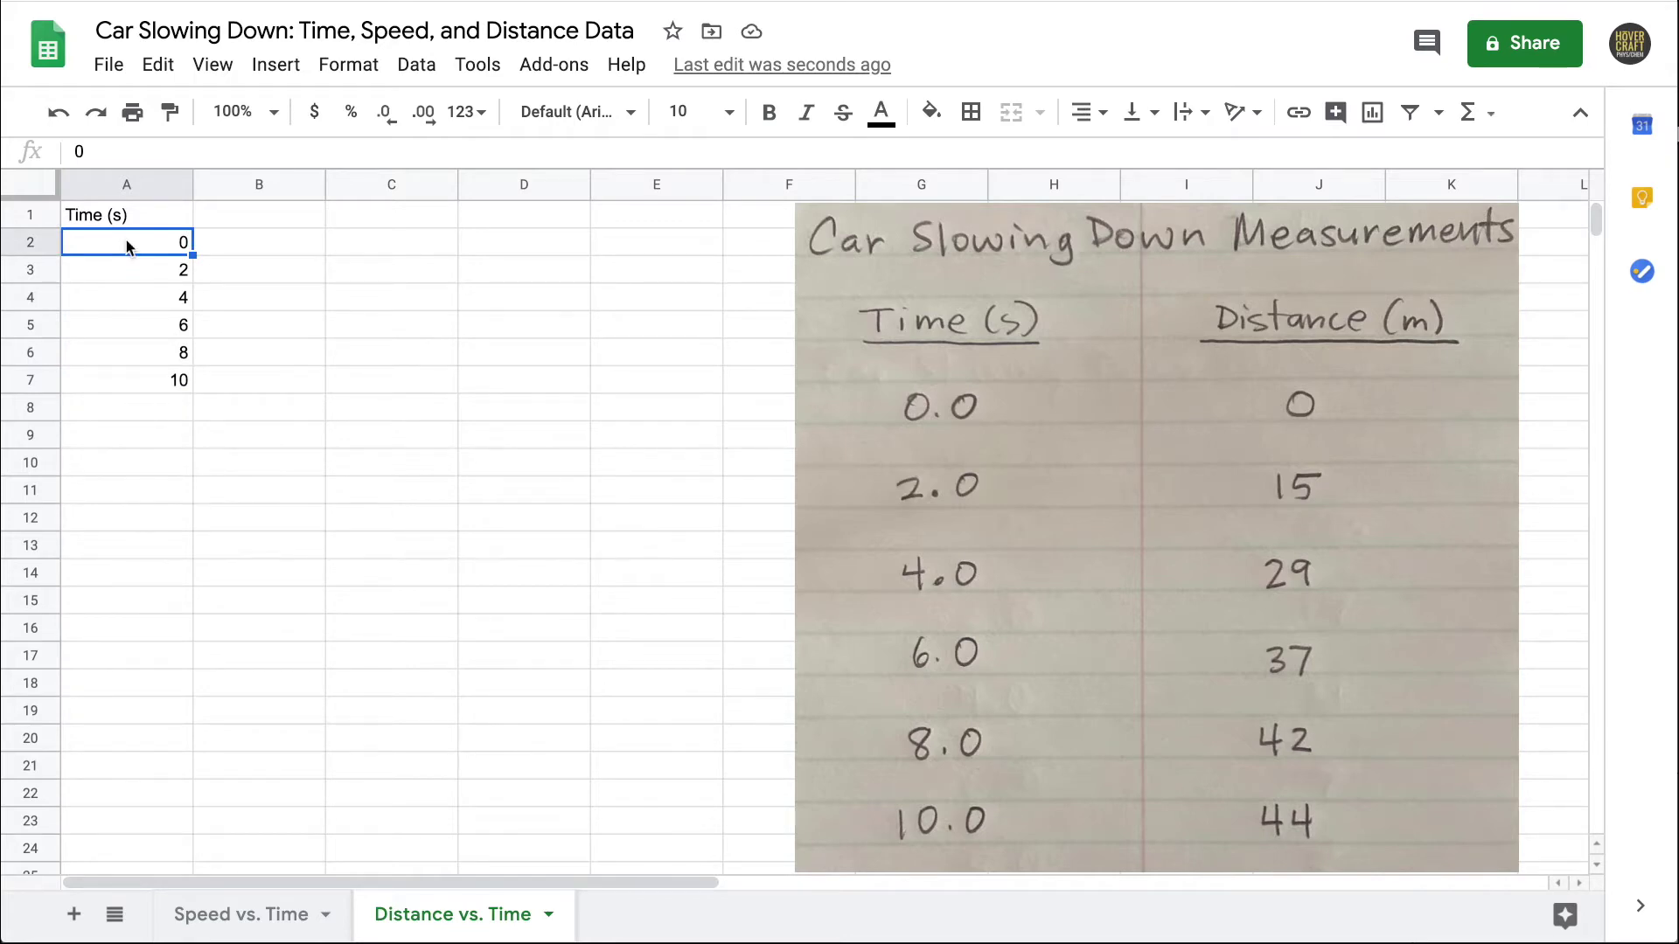
drag(126, 239, 133, 380)
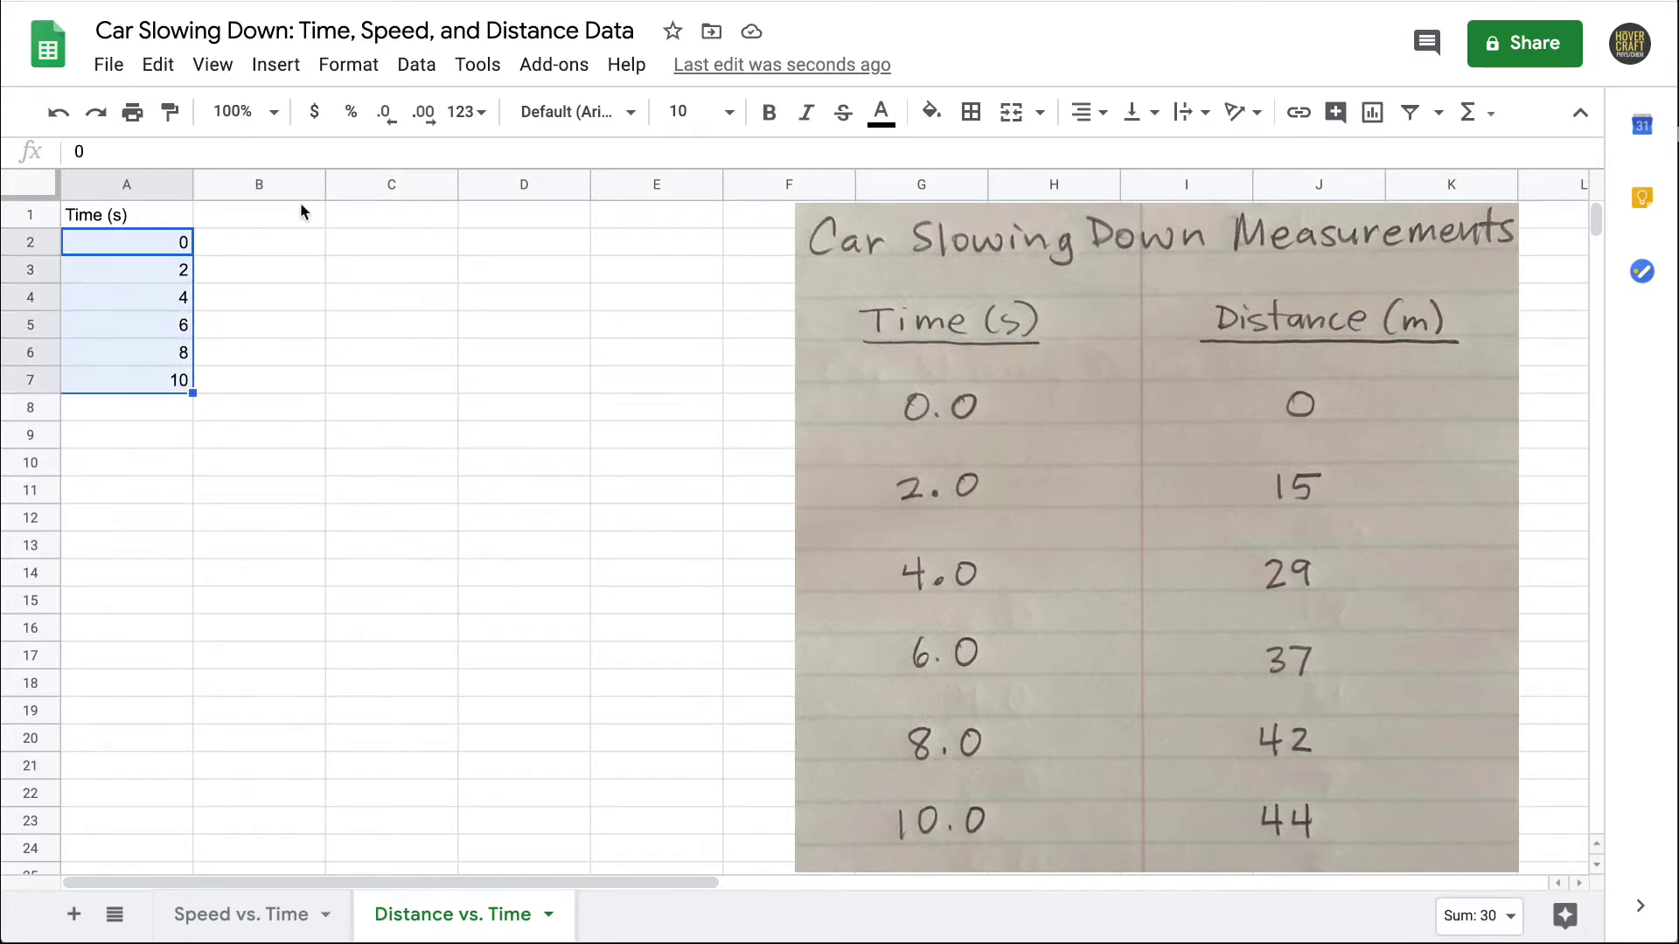
click(423, 112)
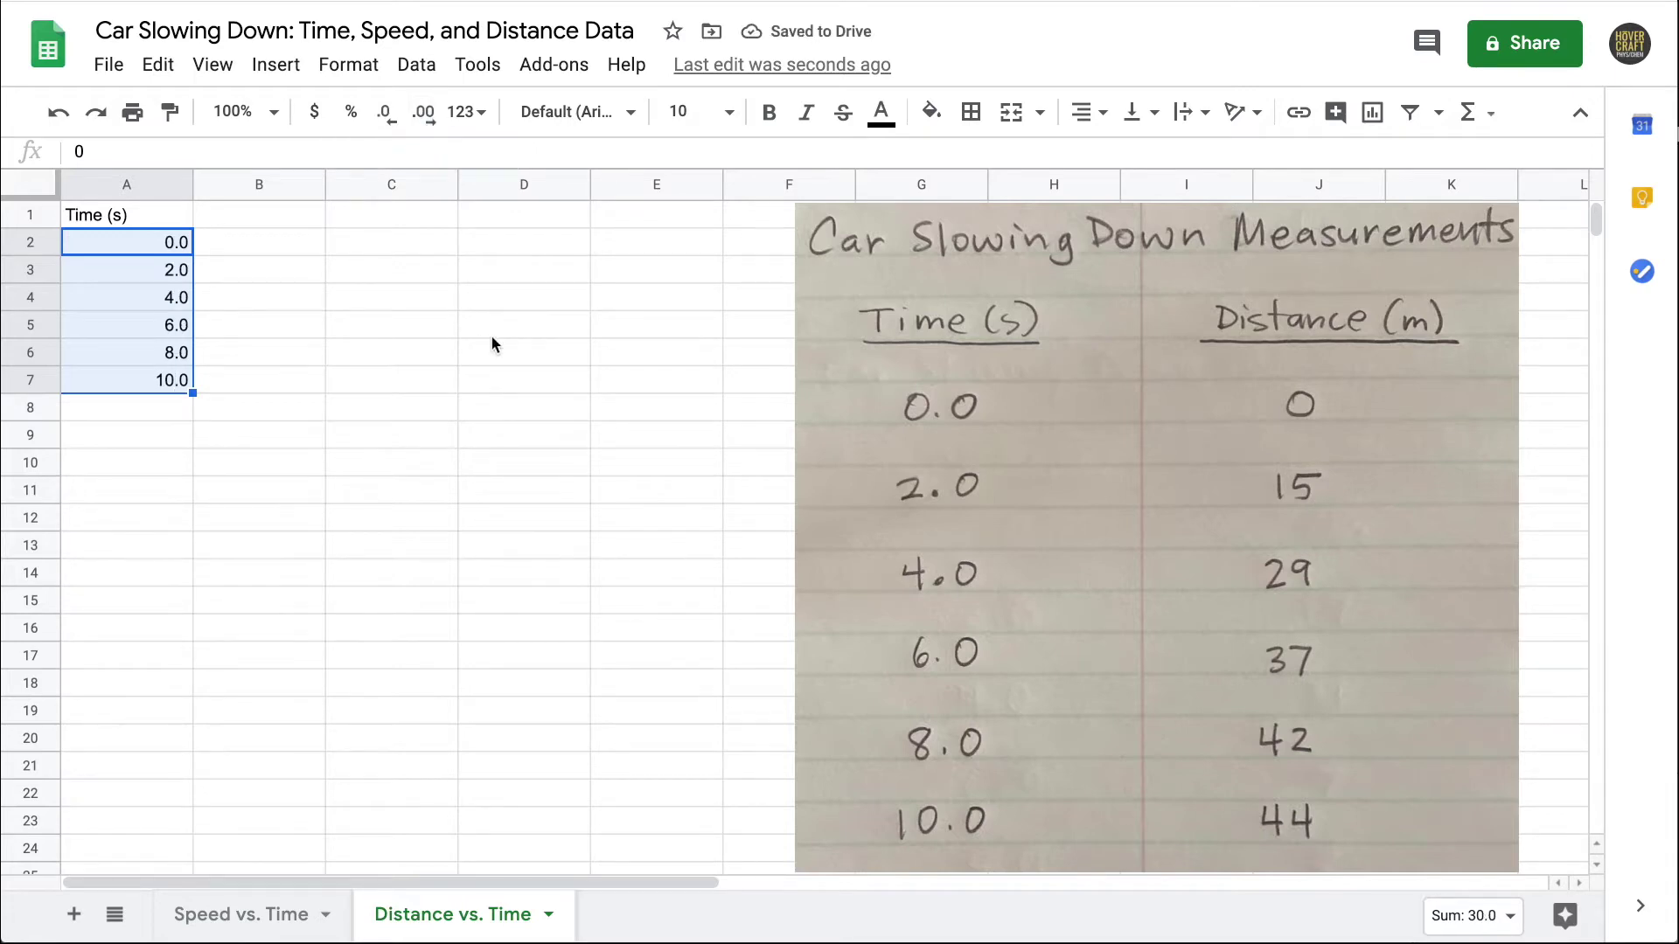
Enter the Distance (m) header and distances 0, 15, 29, 37, 42, 44 in column B.
click(247, 216)
text(Distan)
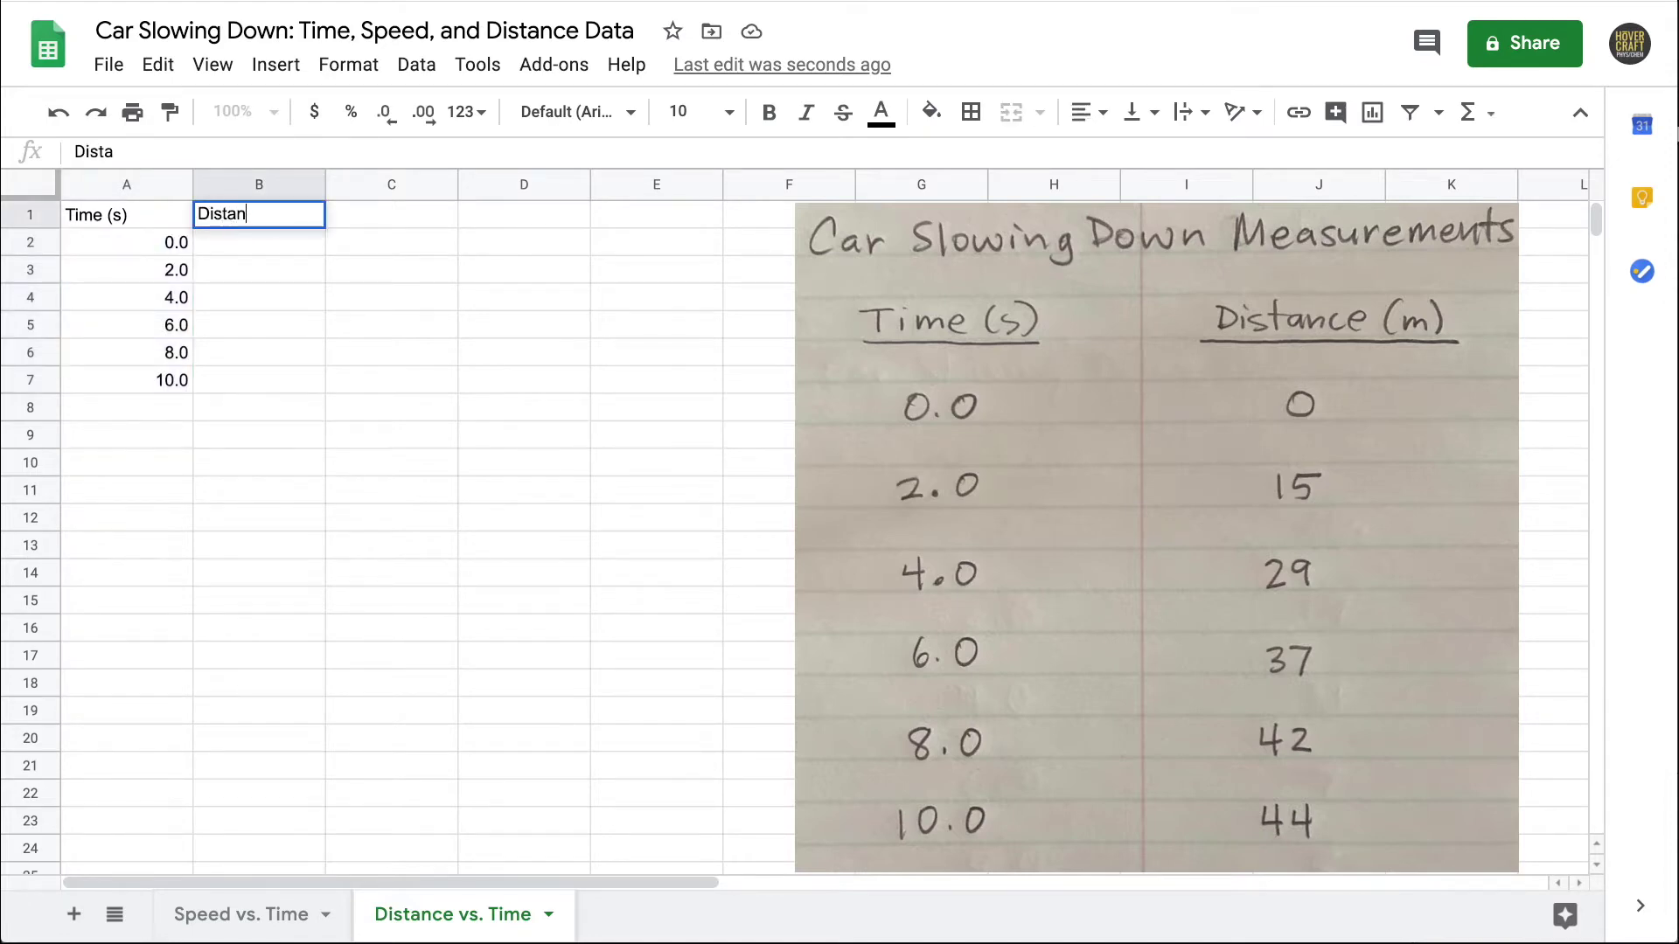
text(ce (m))
click(224, 245)
text(0)
key(Return)
text(15)
key(Return)
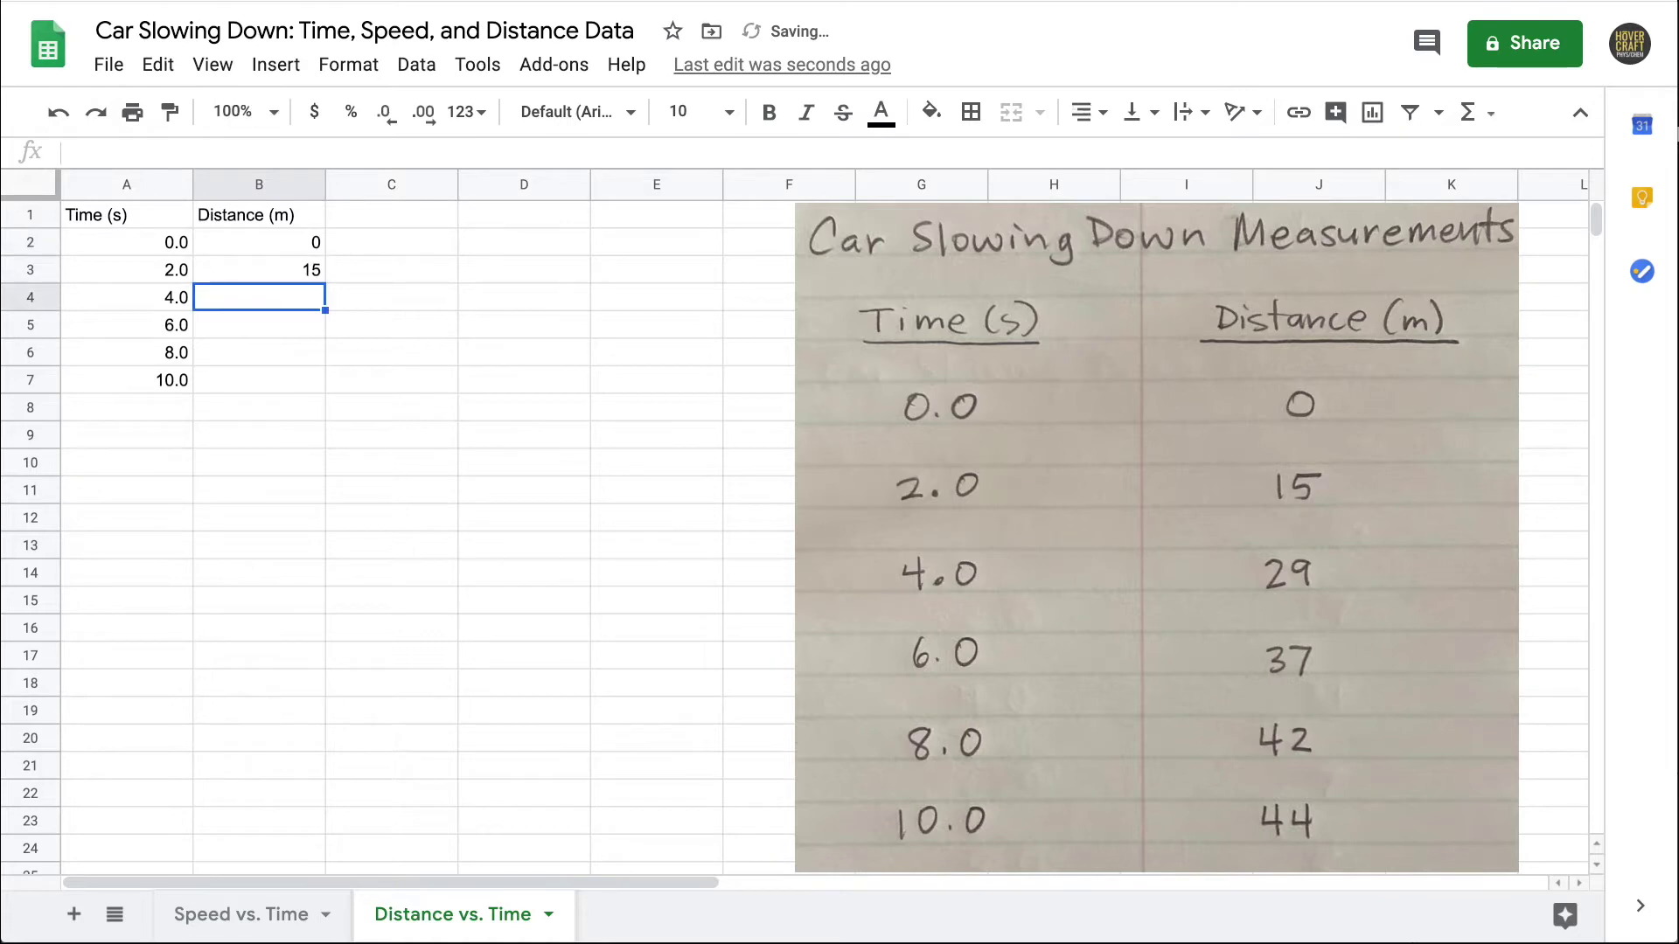
text(29)
key(Return)
text(37)
key(Return)
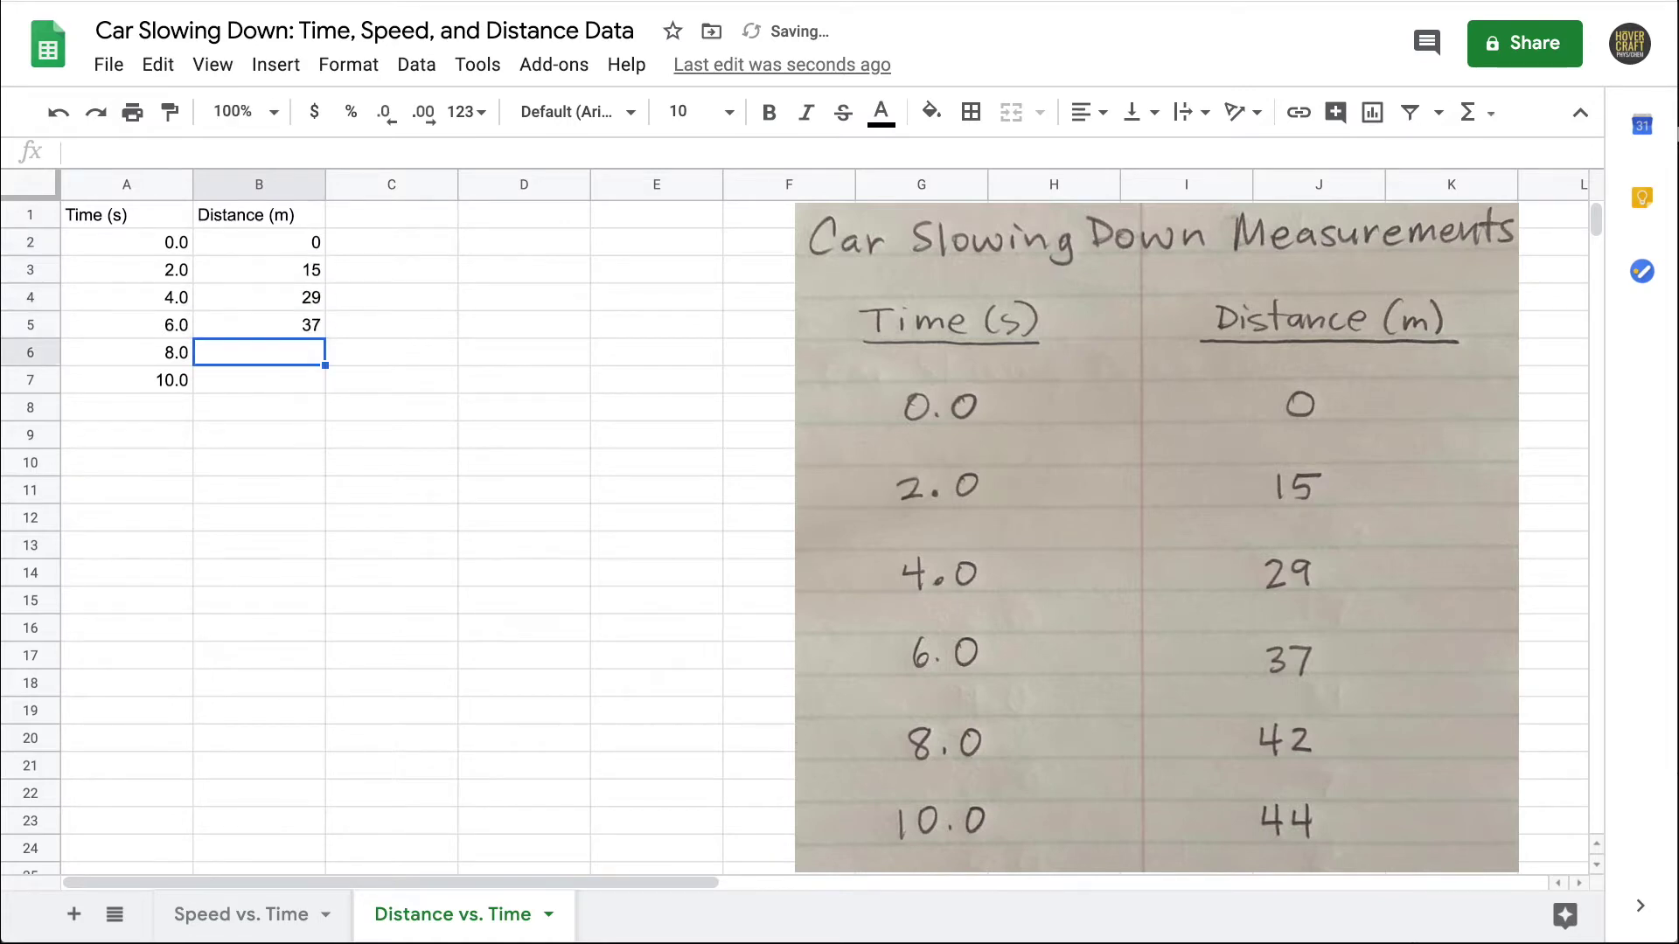
text(42)
key(Return)
text(44)
key(Return)
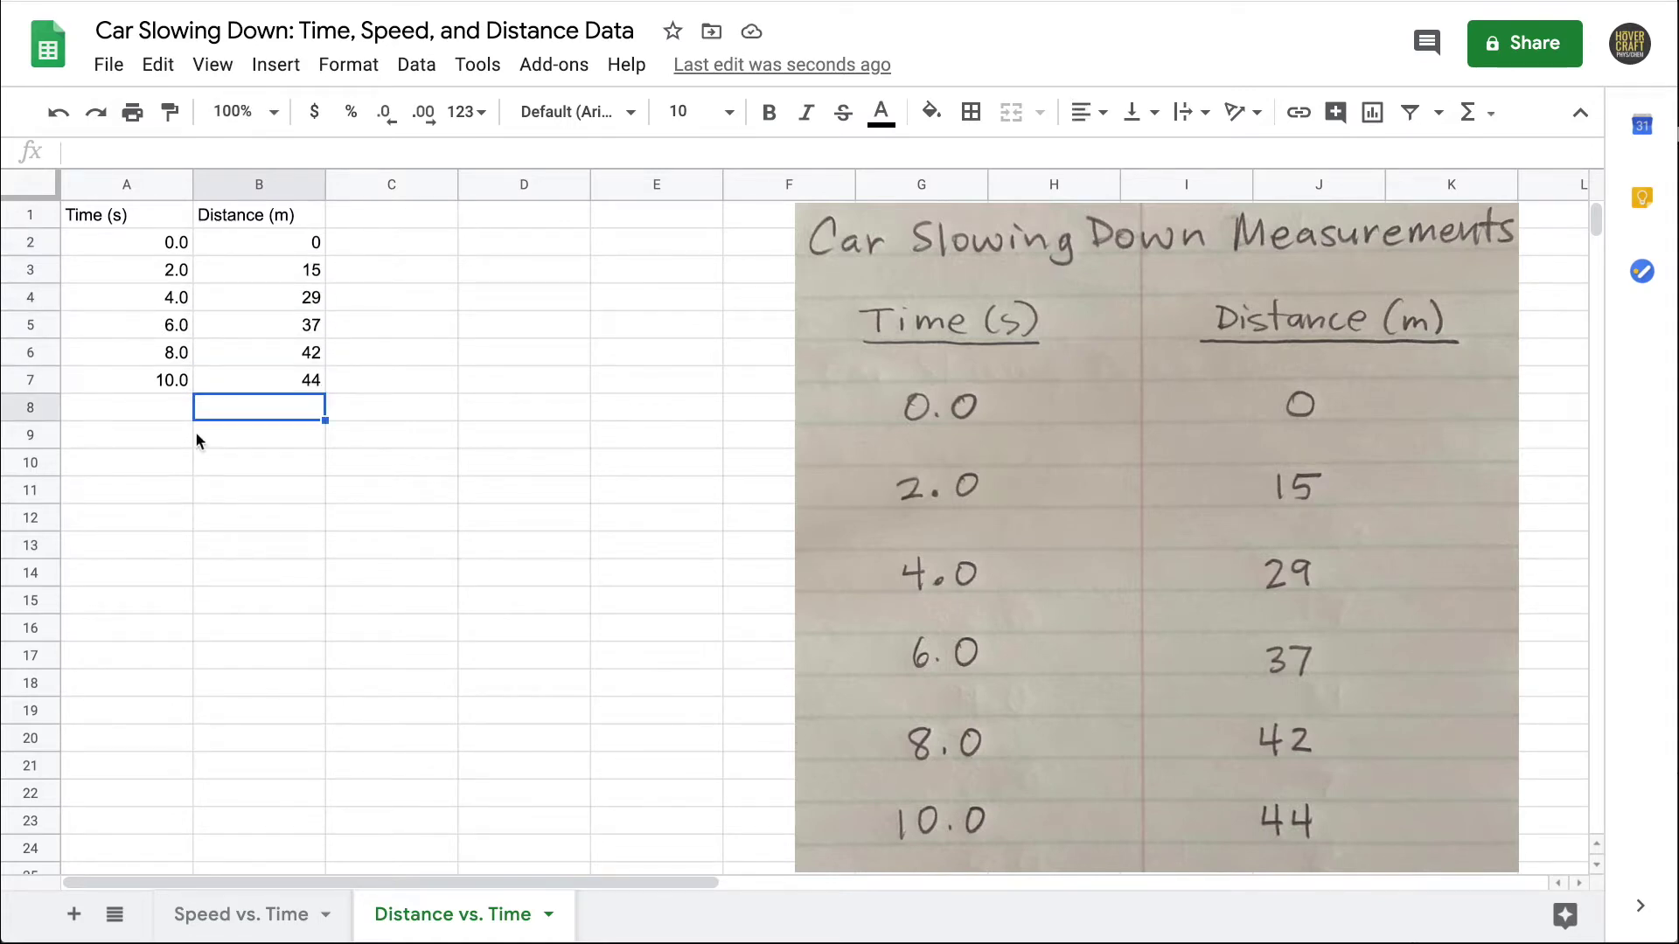
Set the whole sheet's text to font size 12.
click(22, 190)
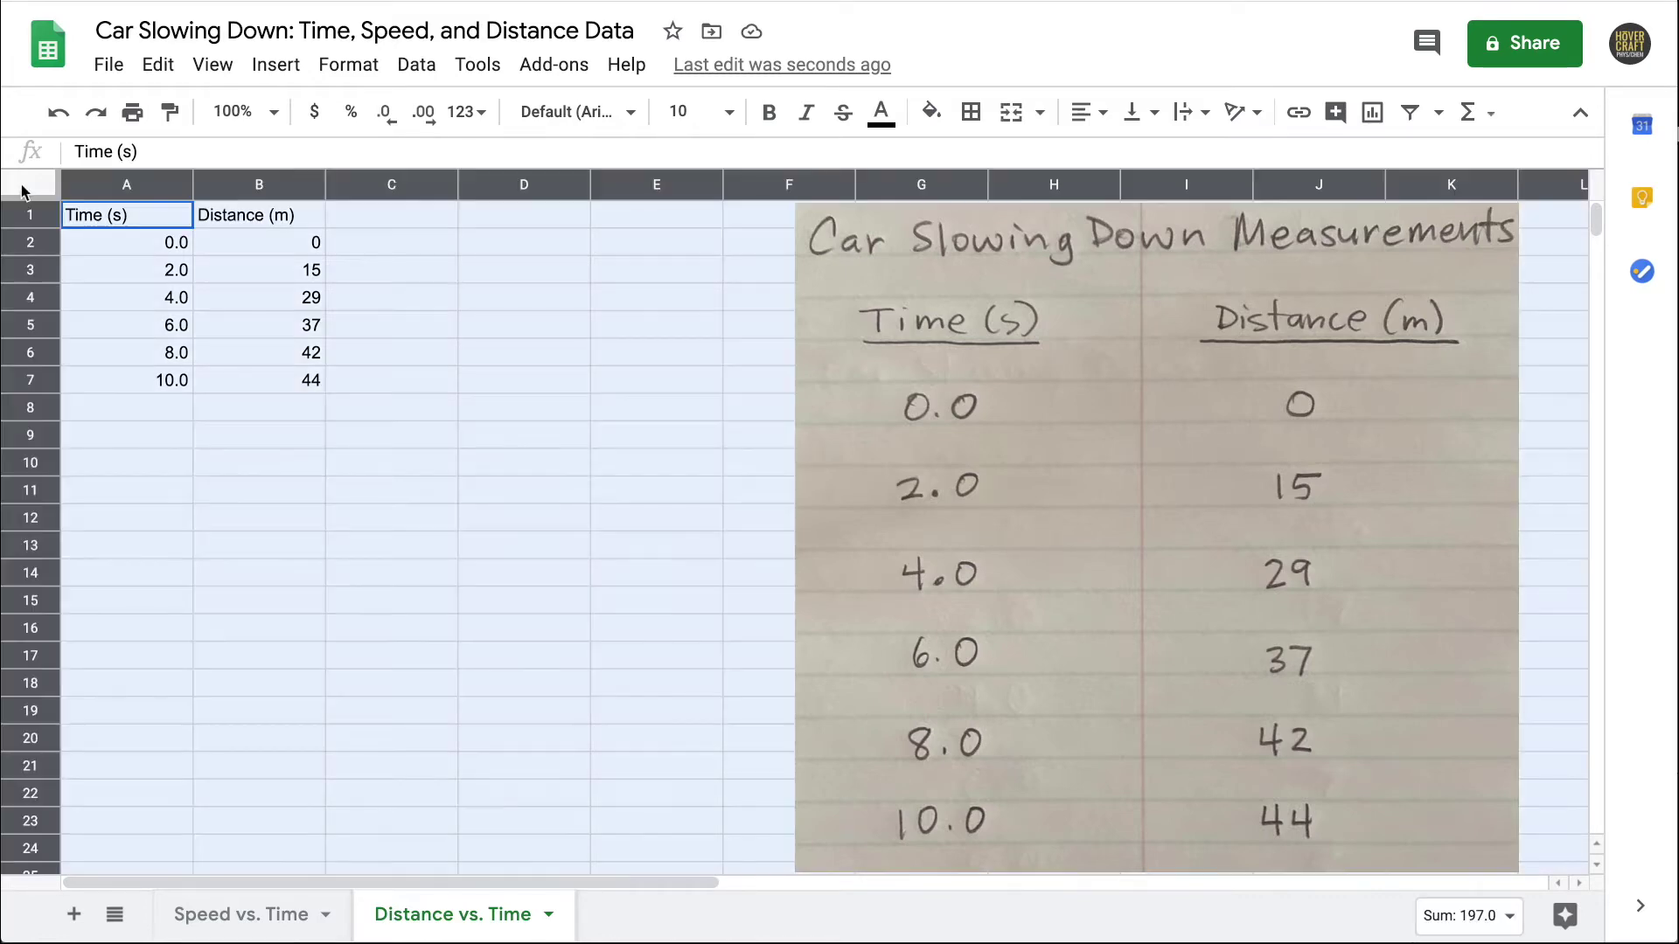
click(729, 112)
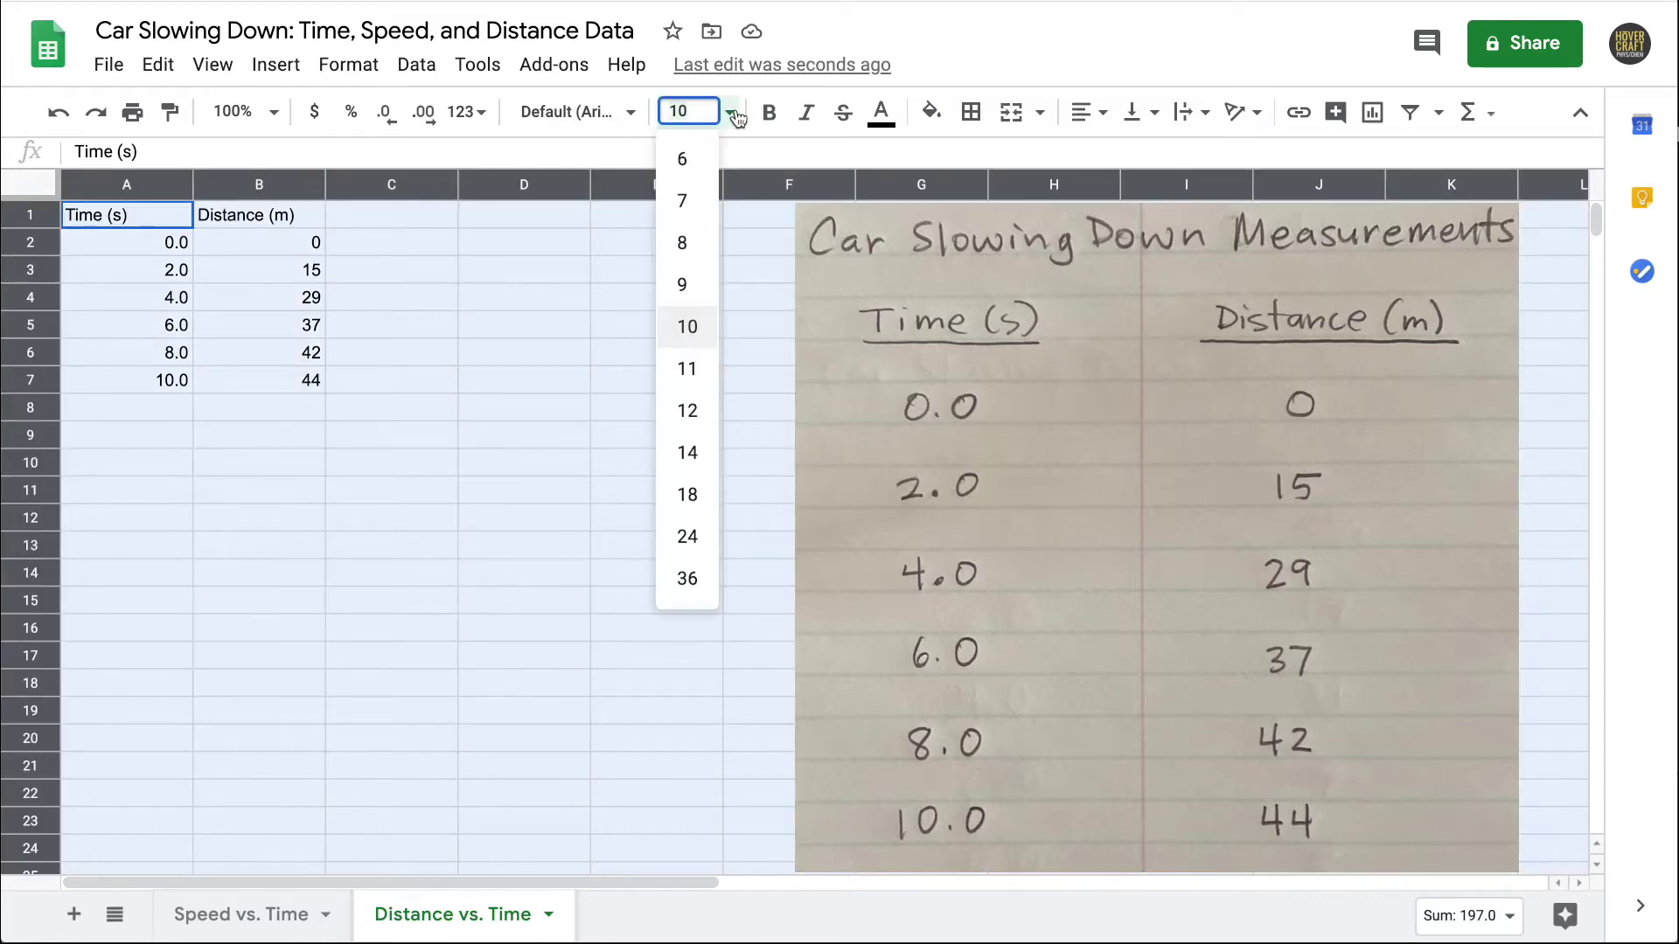
click(697, 410)
click(452, 449)
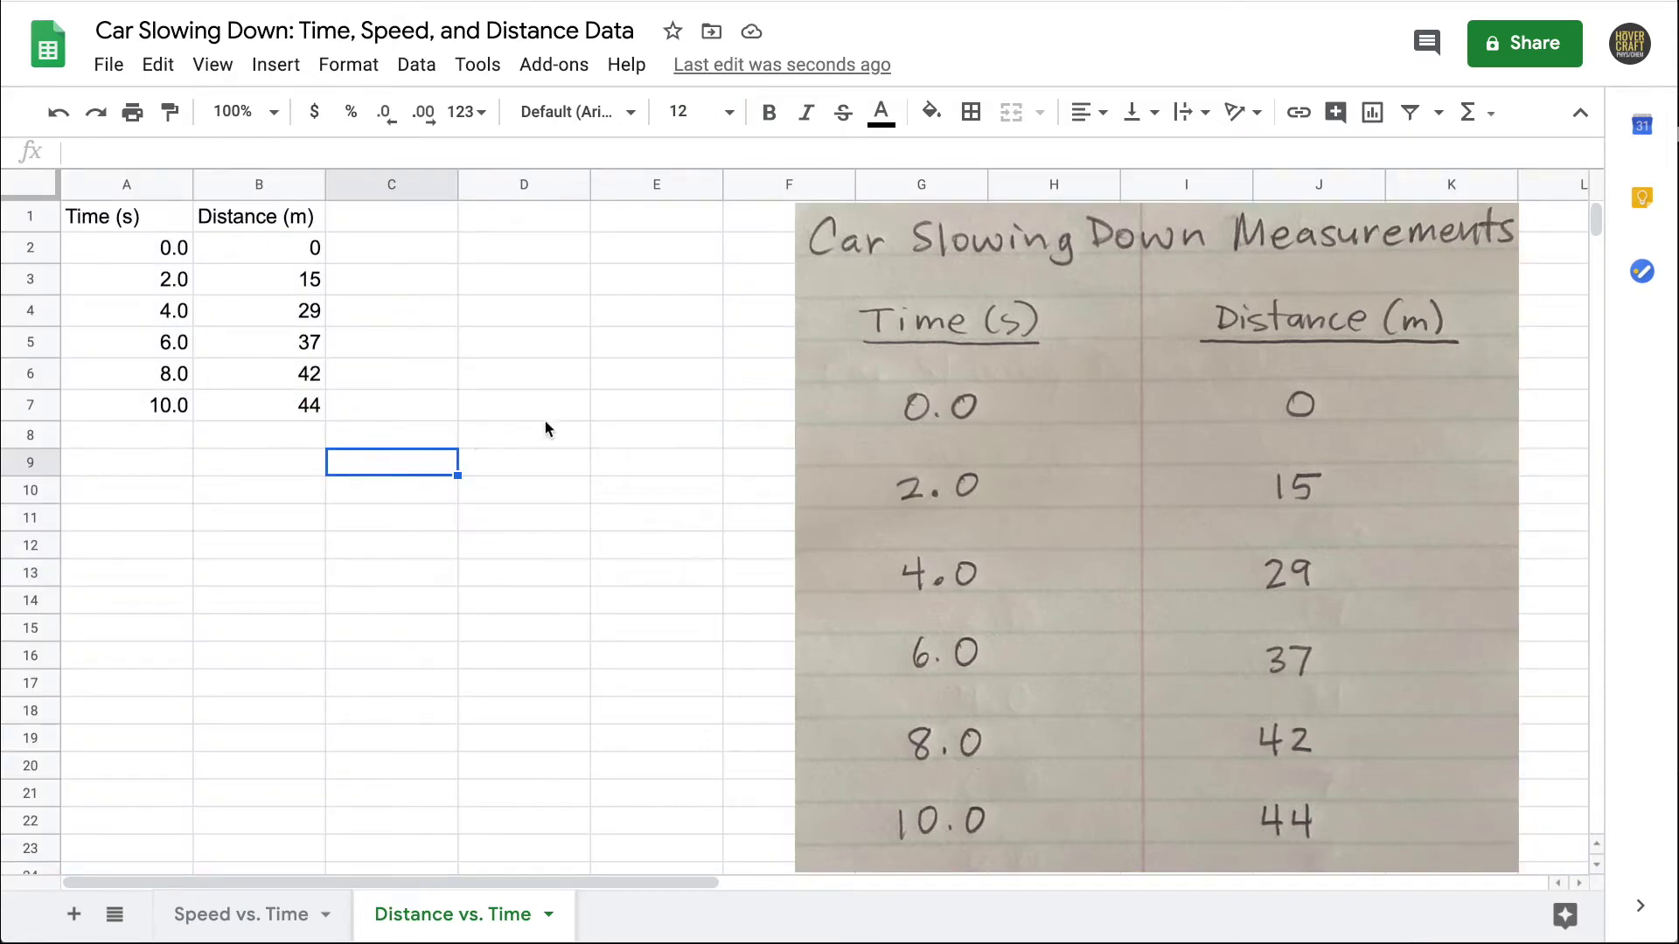
Delete the handwritten measurements image and select the A1:B7 table.
click(936, 374)
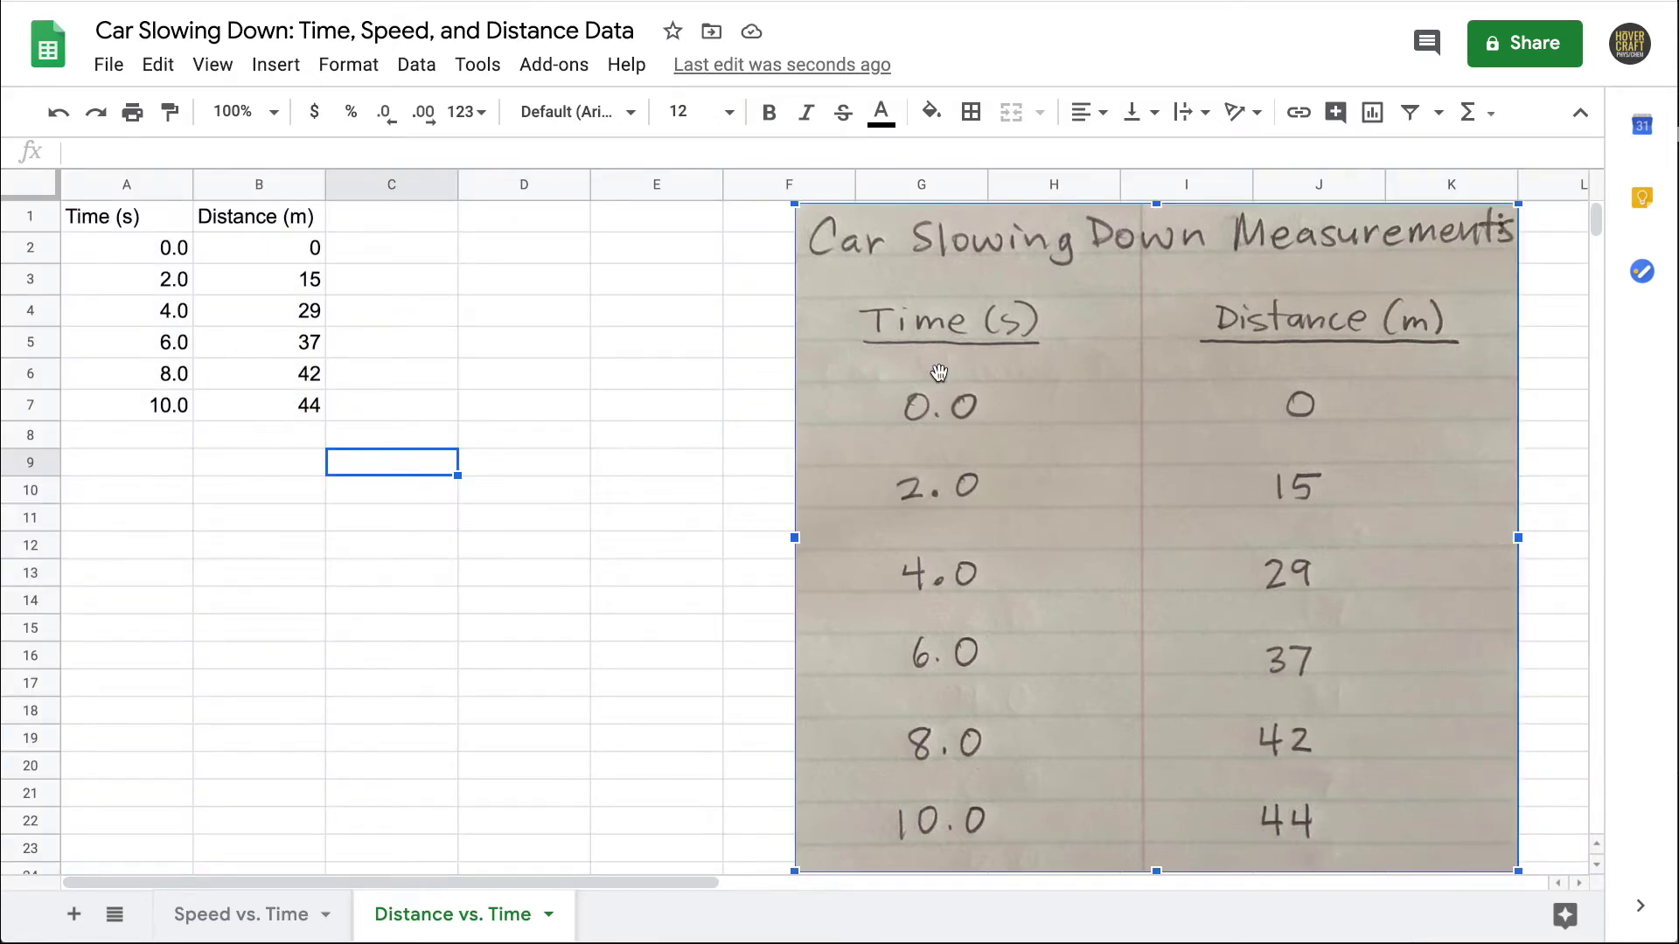
key(Delete)
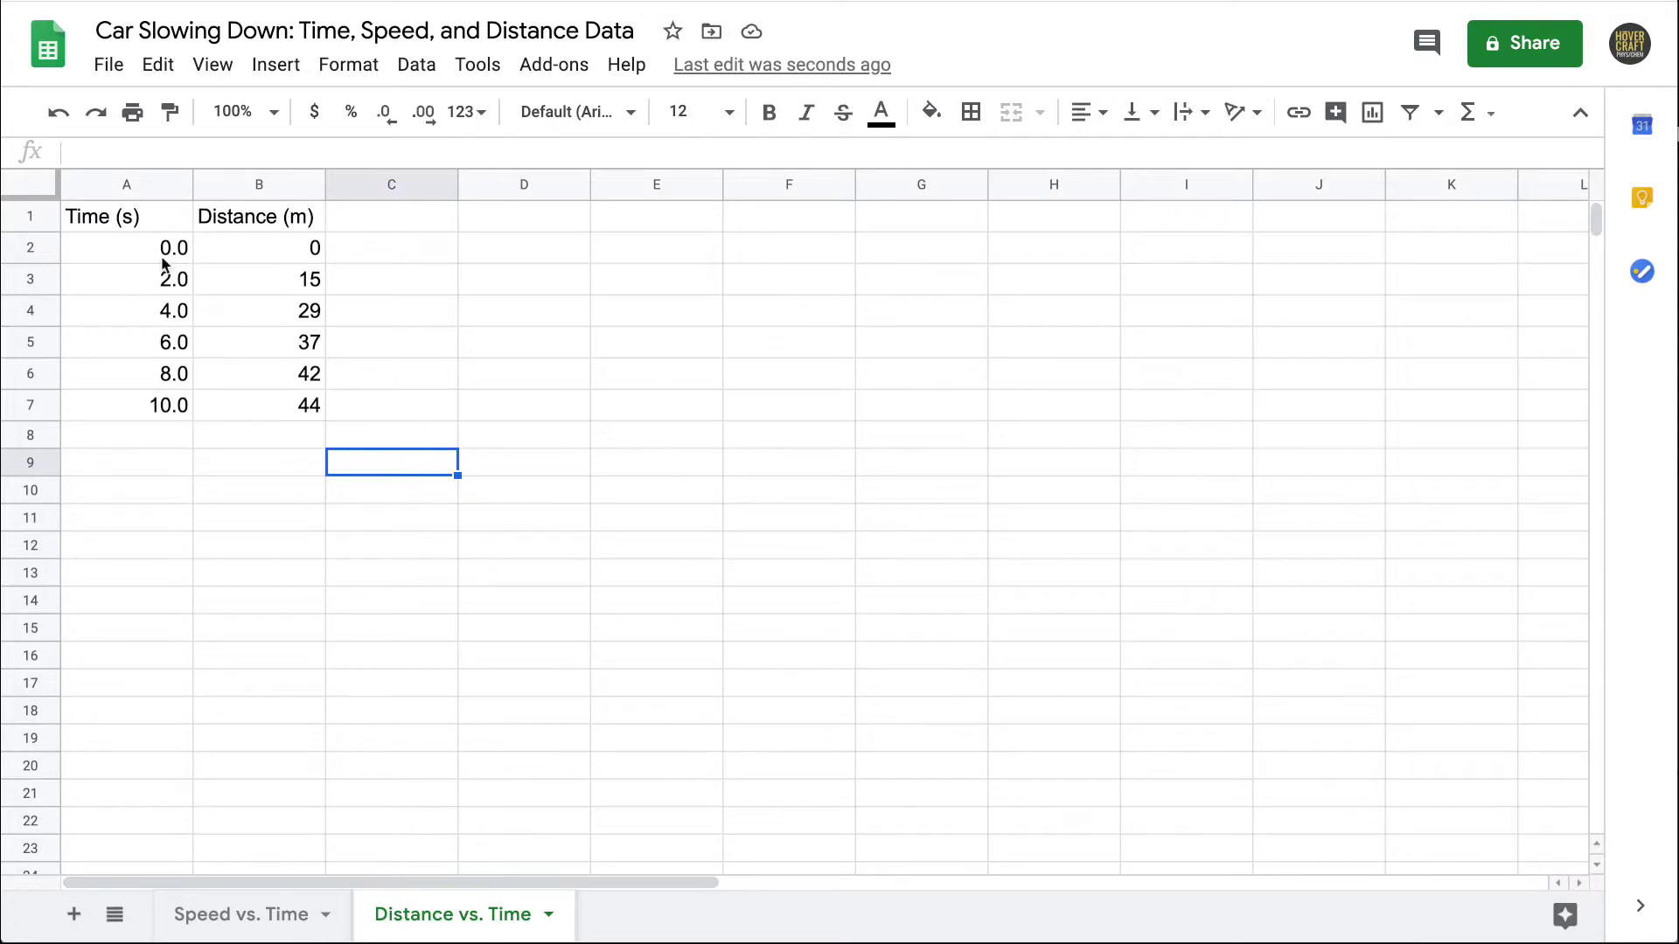
drag(144, 219, 228, 405)
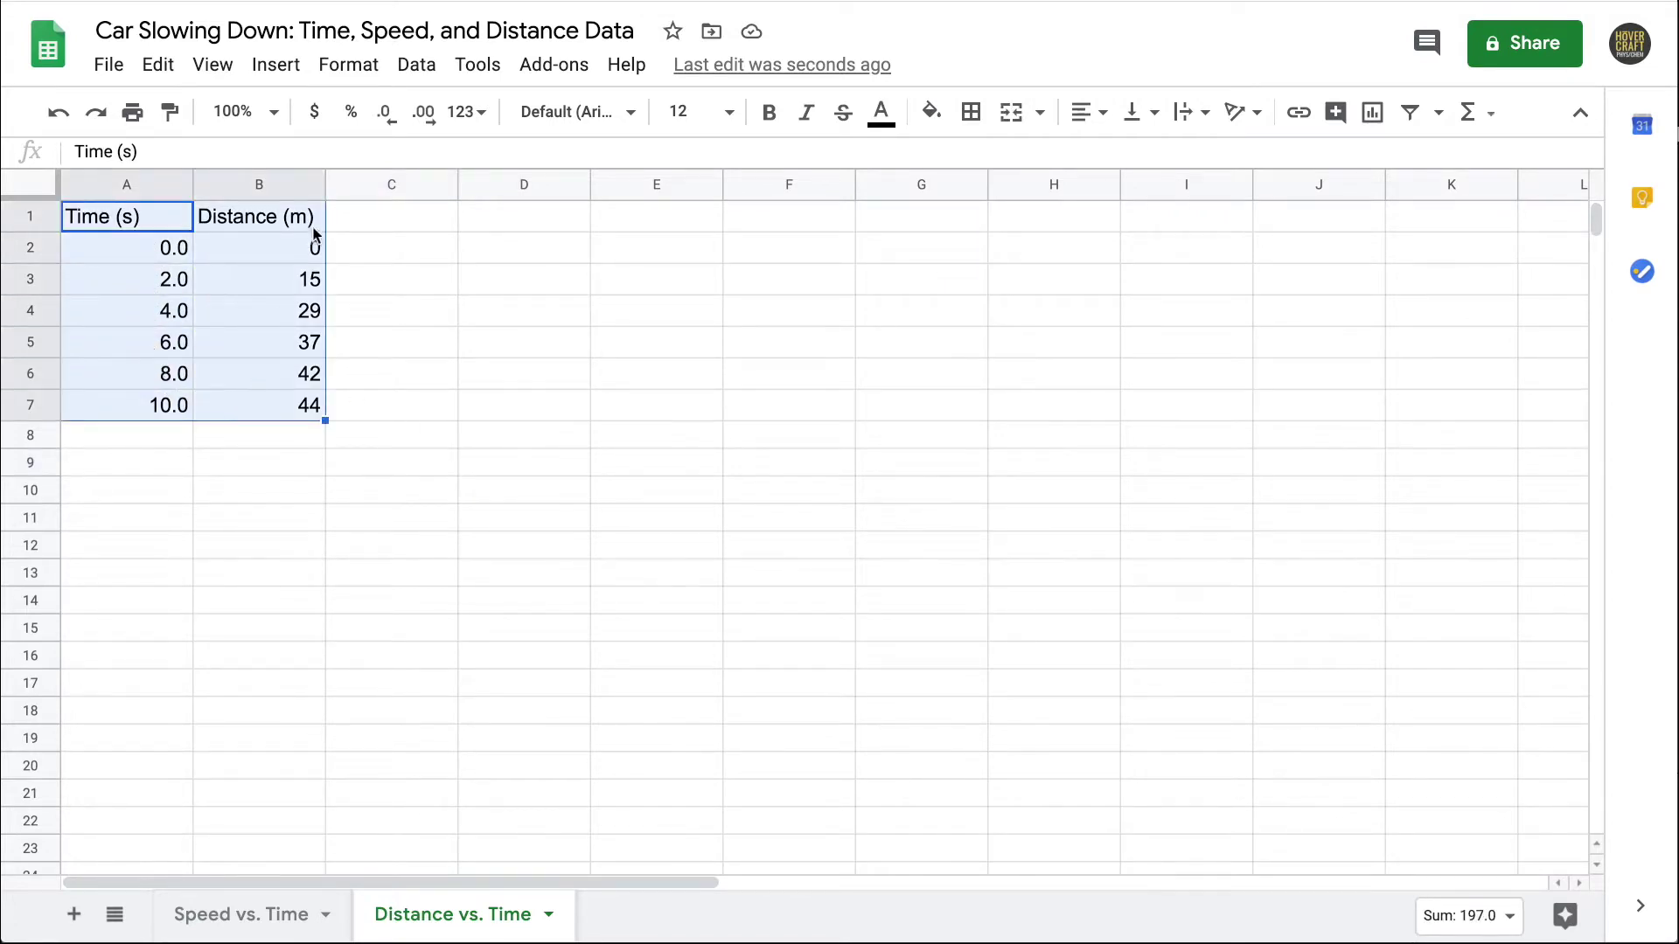
click(289, 67)
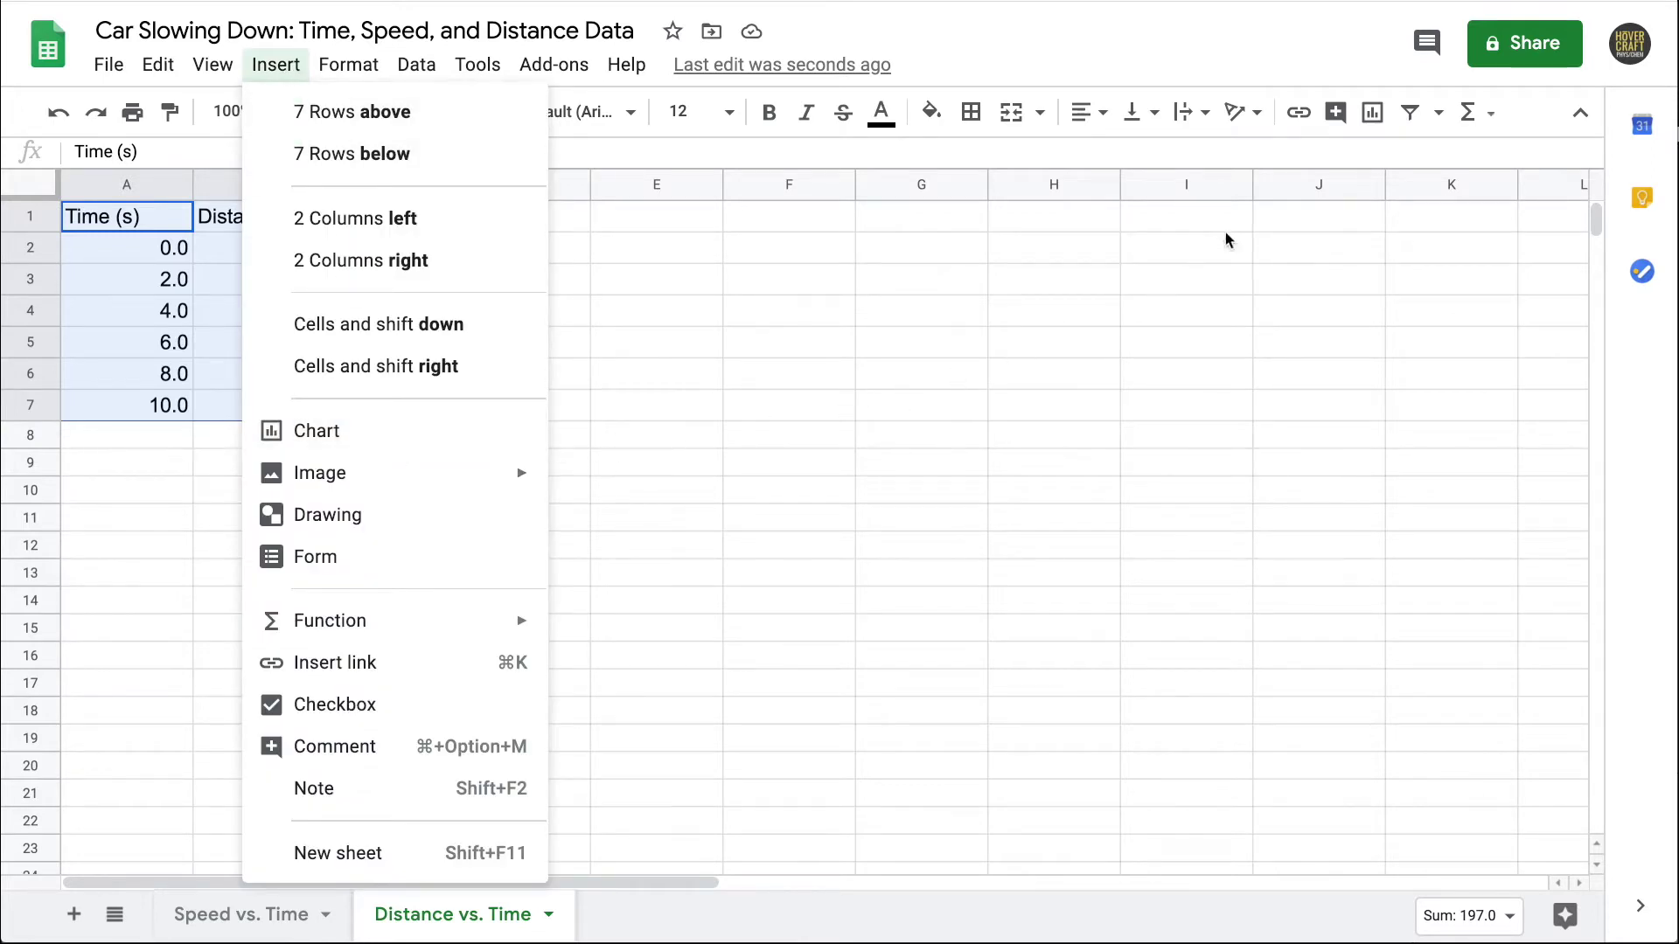
Insert a chart from A1:B7, producing a Distance (m) vs. Time (s) scatter chart.
click(1374, 117)
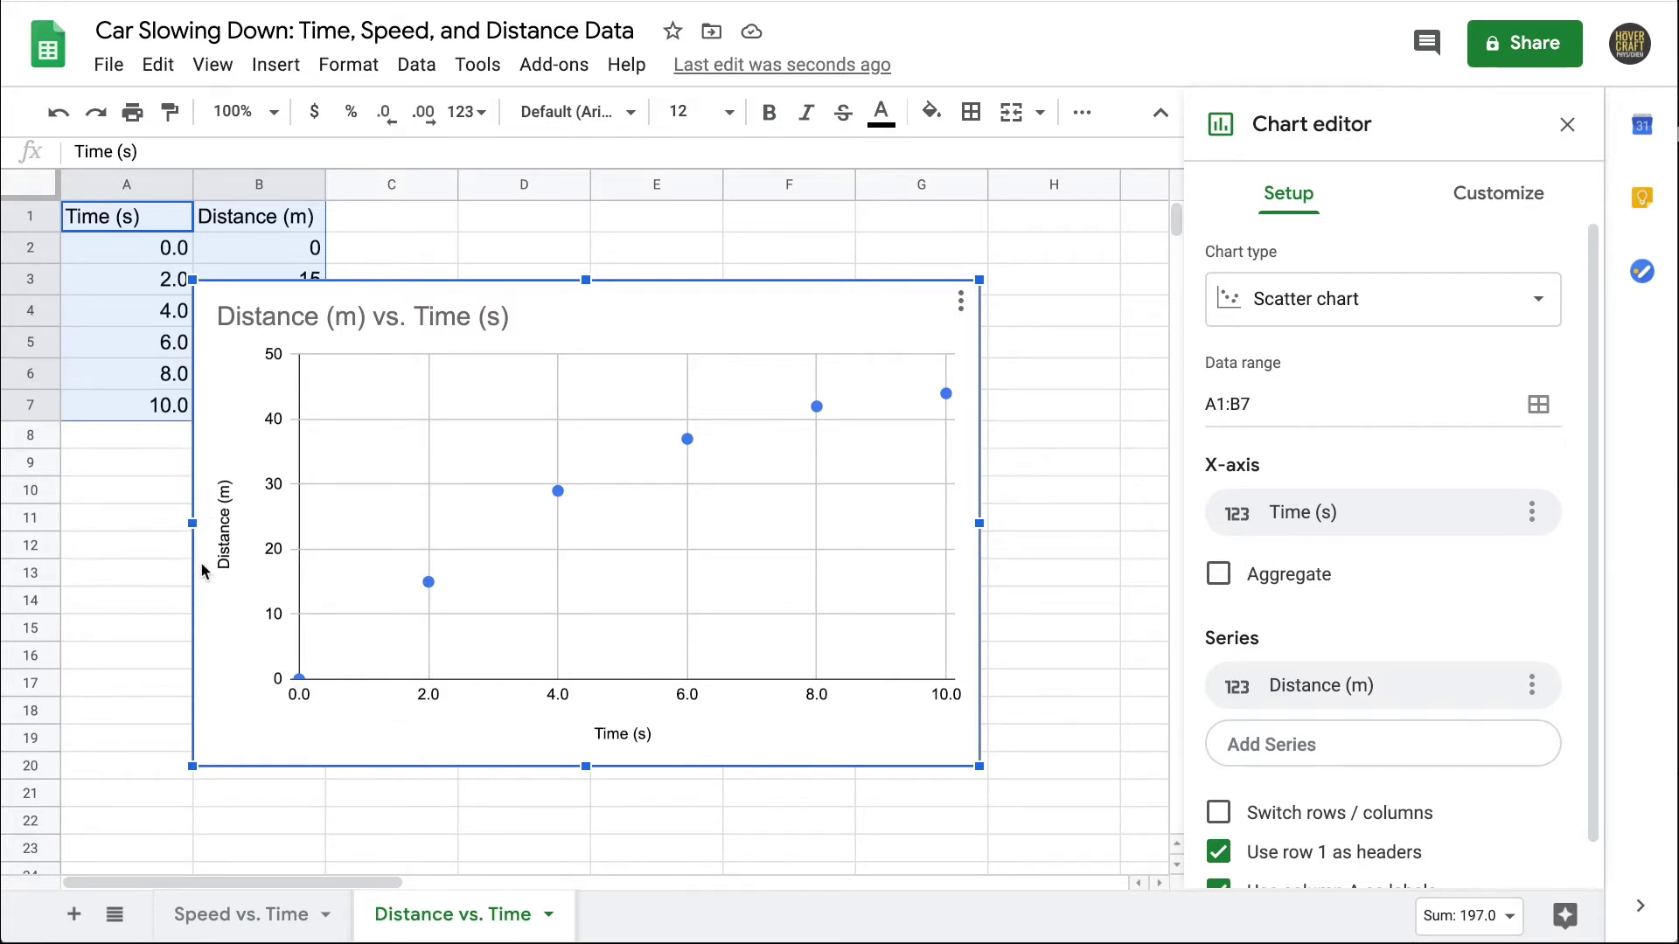
Try a trendline on the Distance (m) series, remove it again, and close the chart editor.
click(1502, 194)
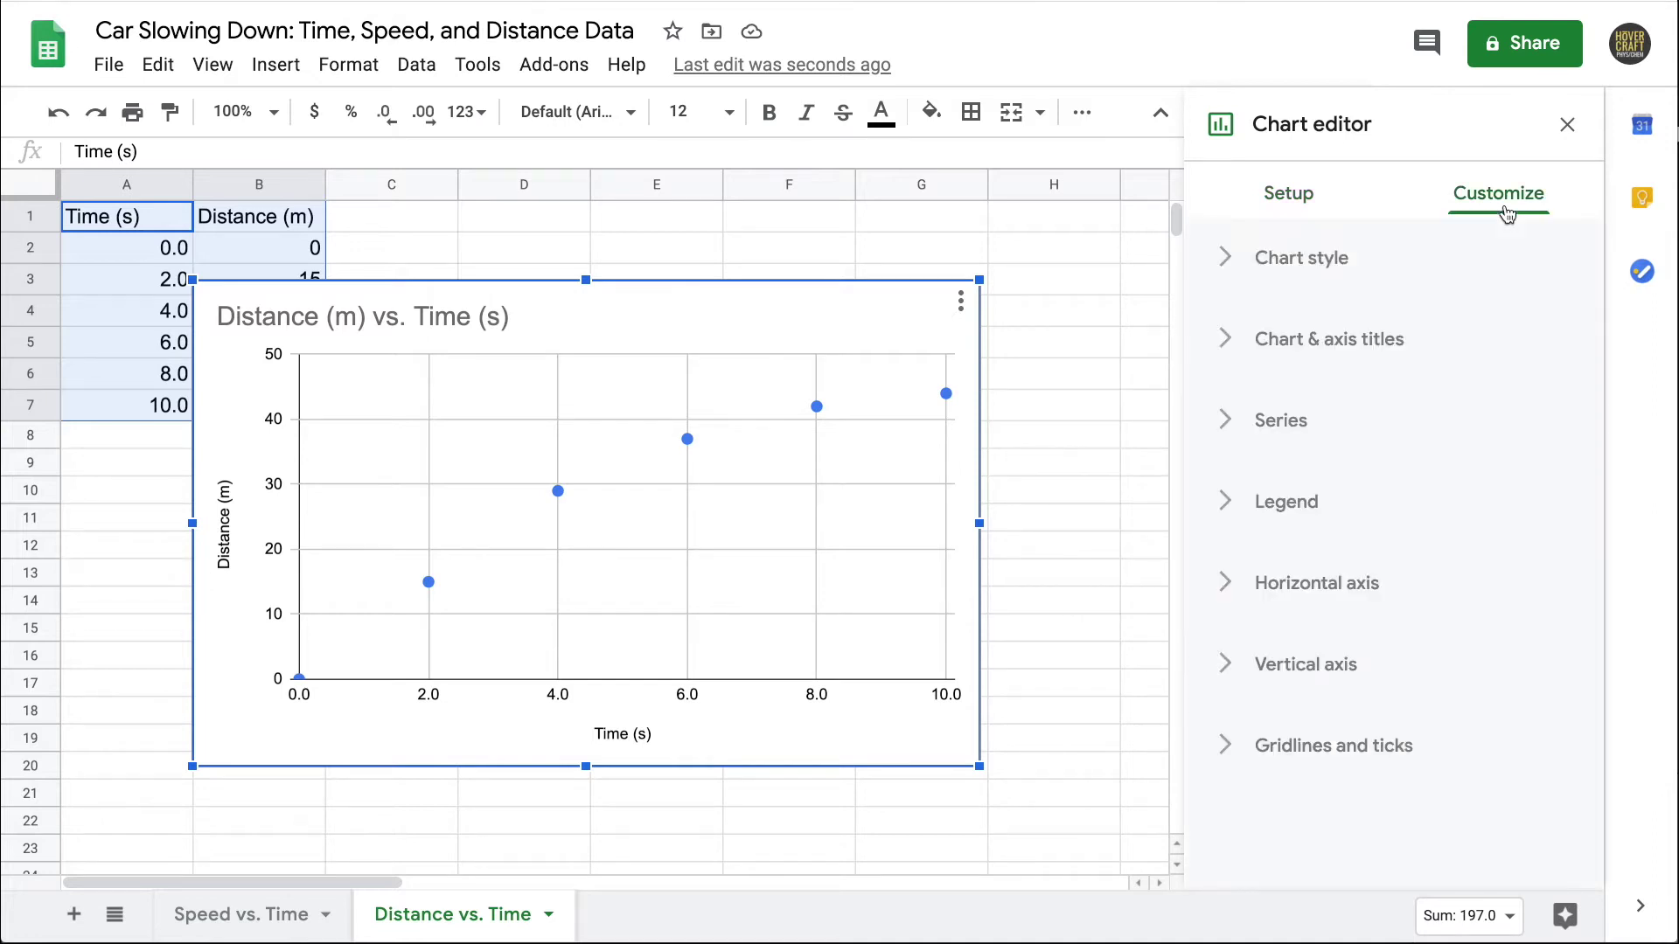
click(1272, 437)
scroll(1476, 649, down, 5)
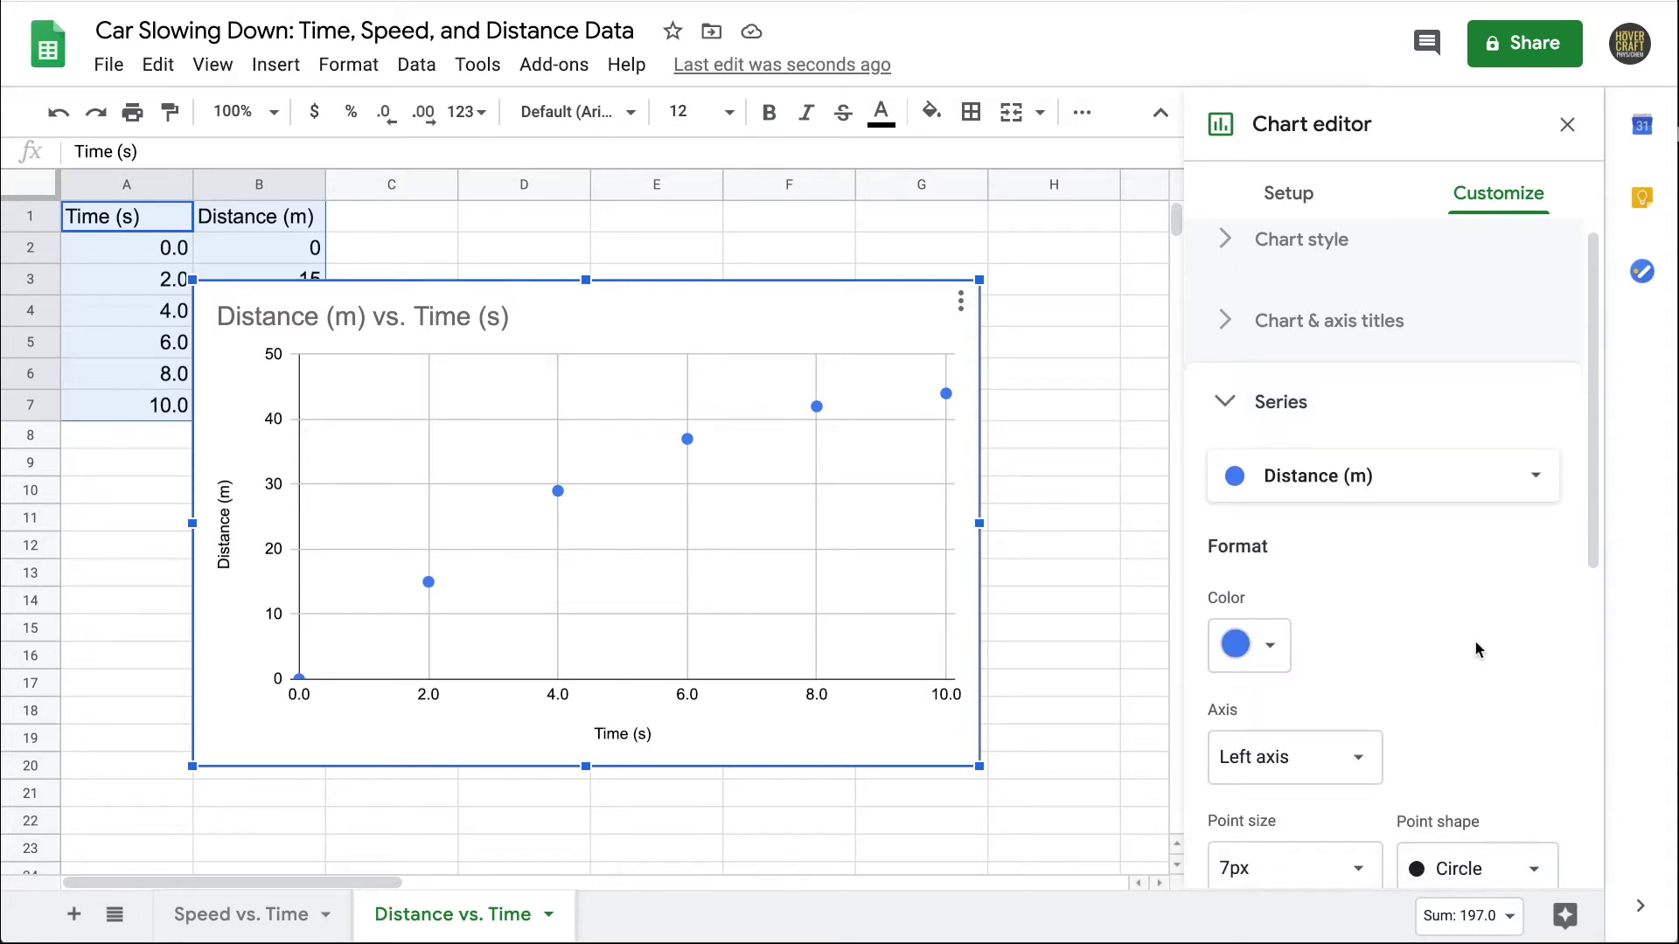
scroll(1476, 643, down, 1)
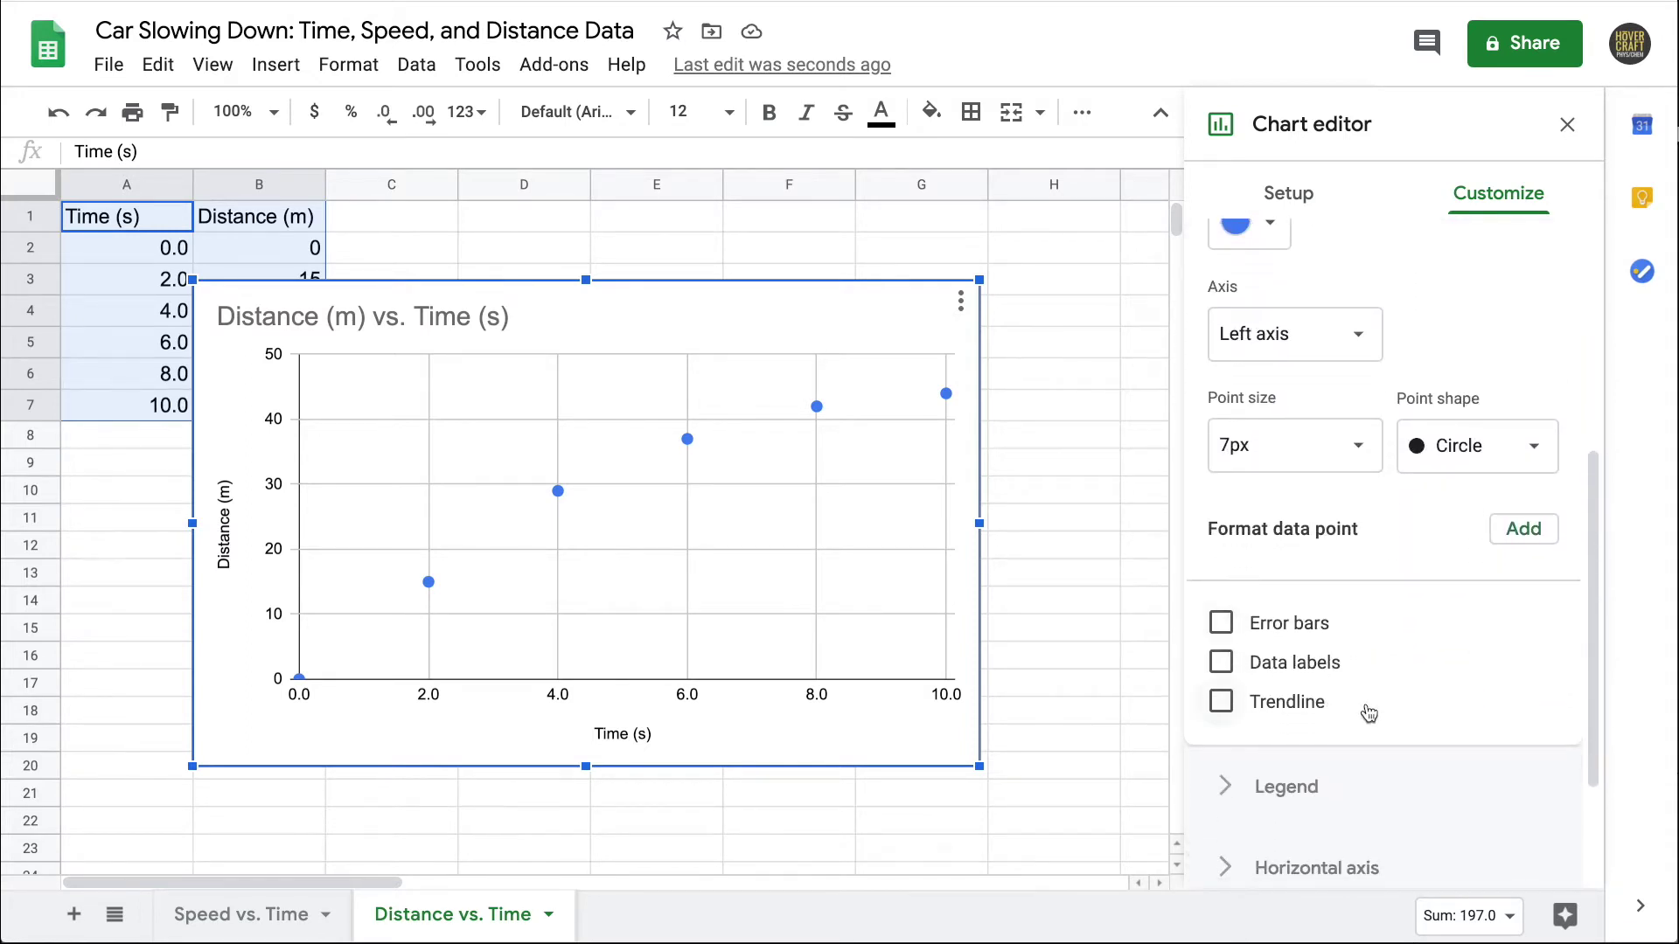
click(1222, 703)
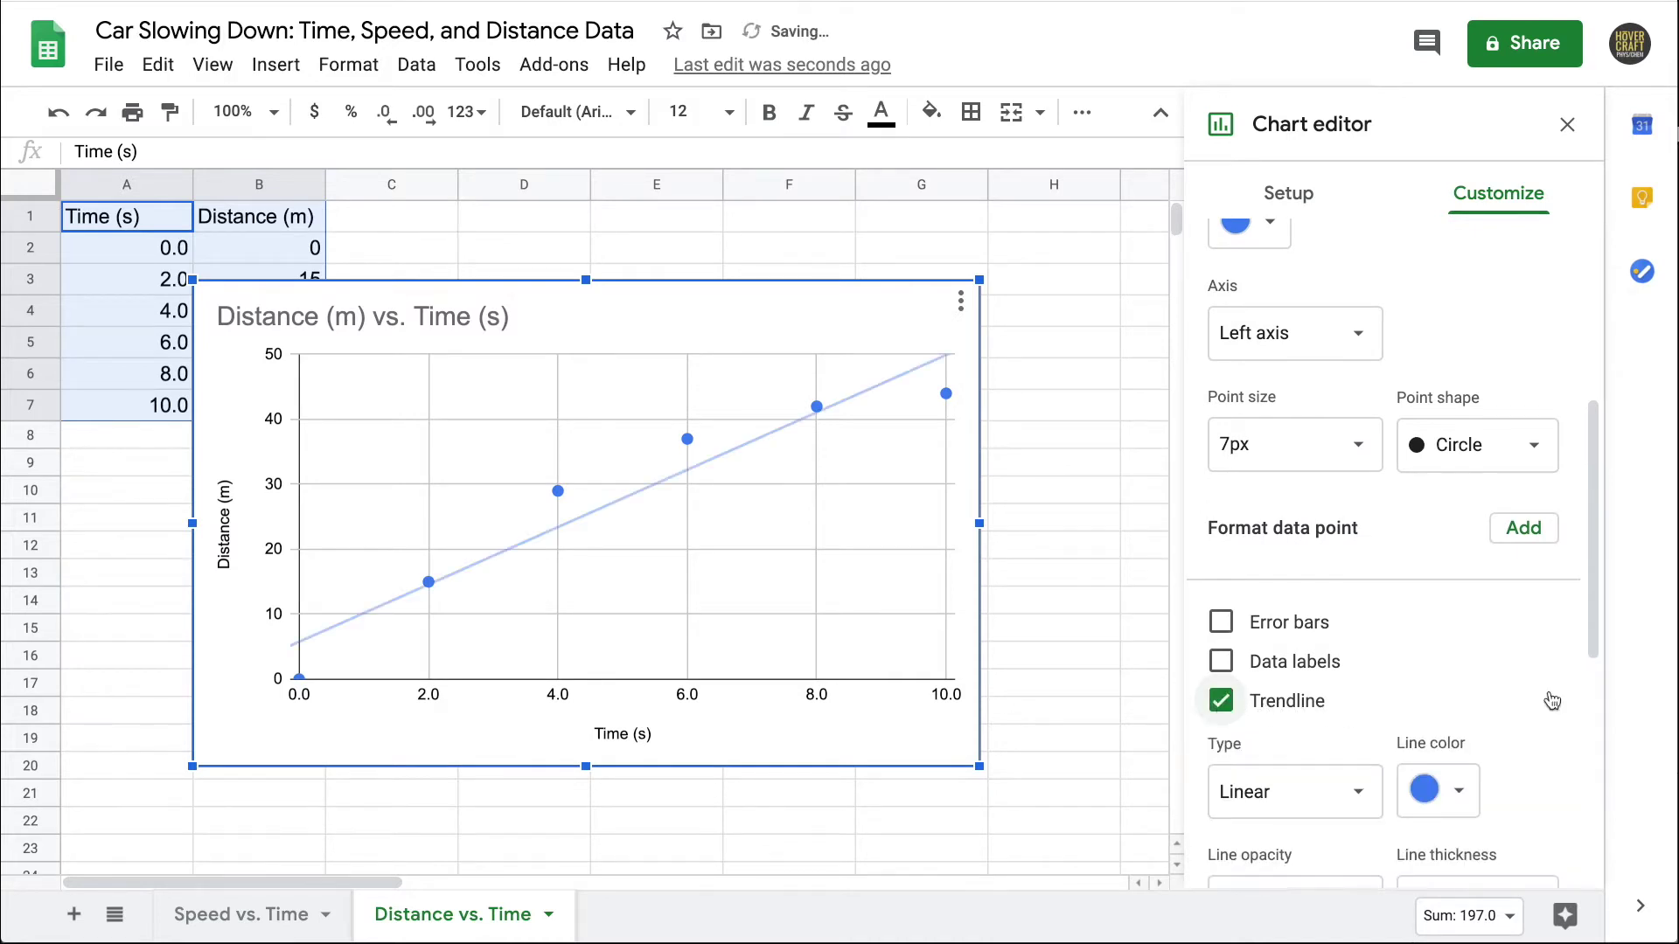
scroll(1547, 691, down, 2)
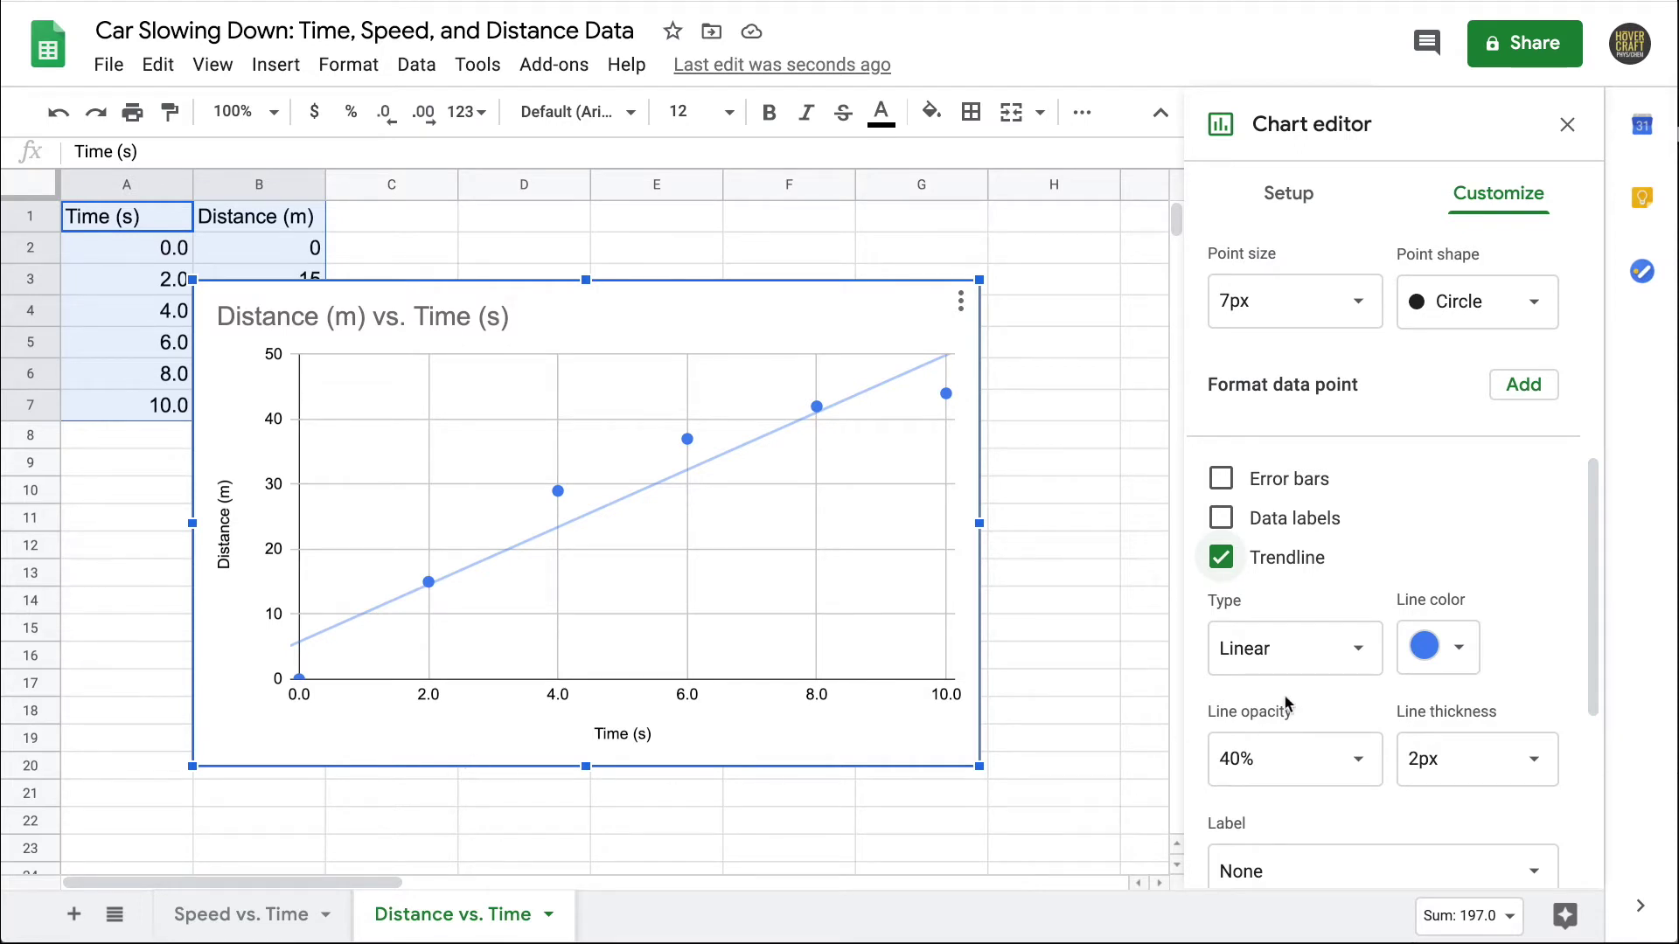
click(1223, 559)
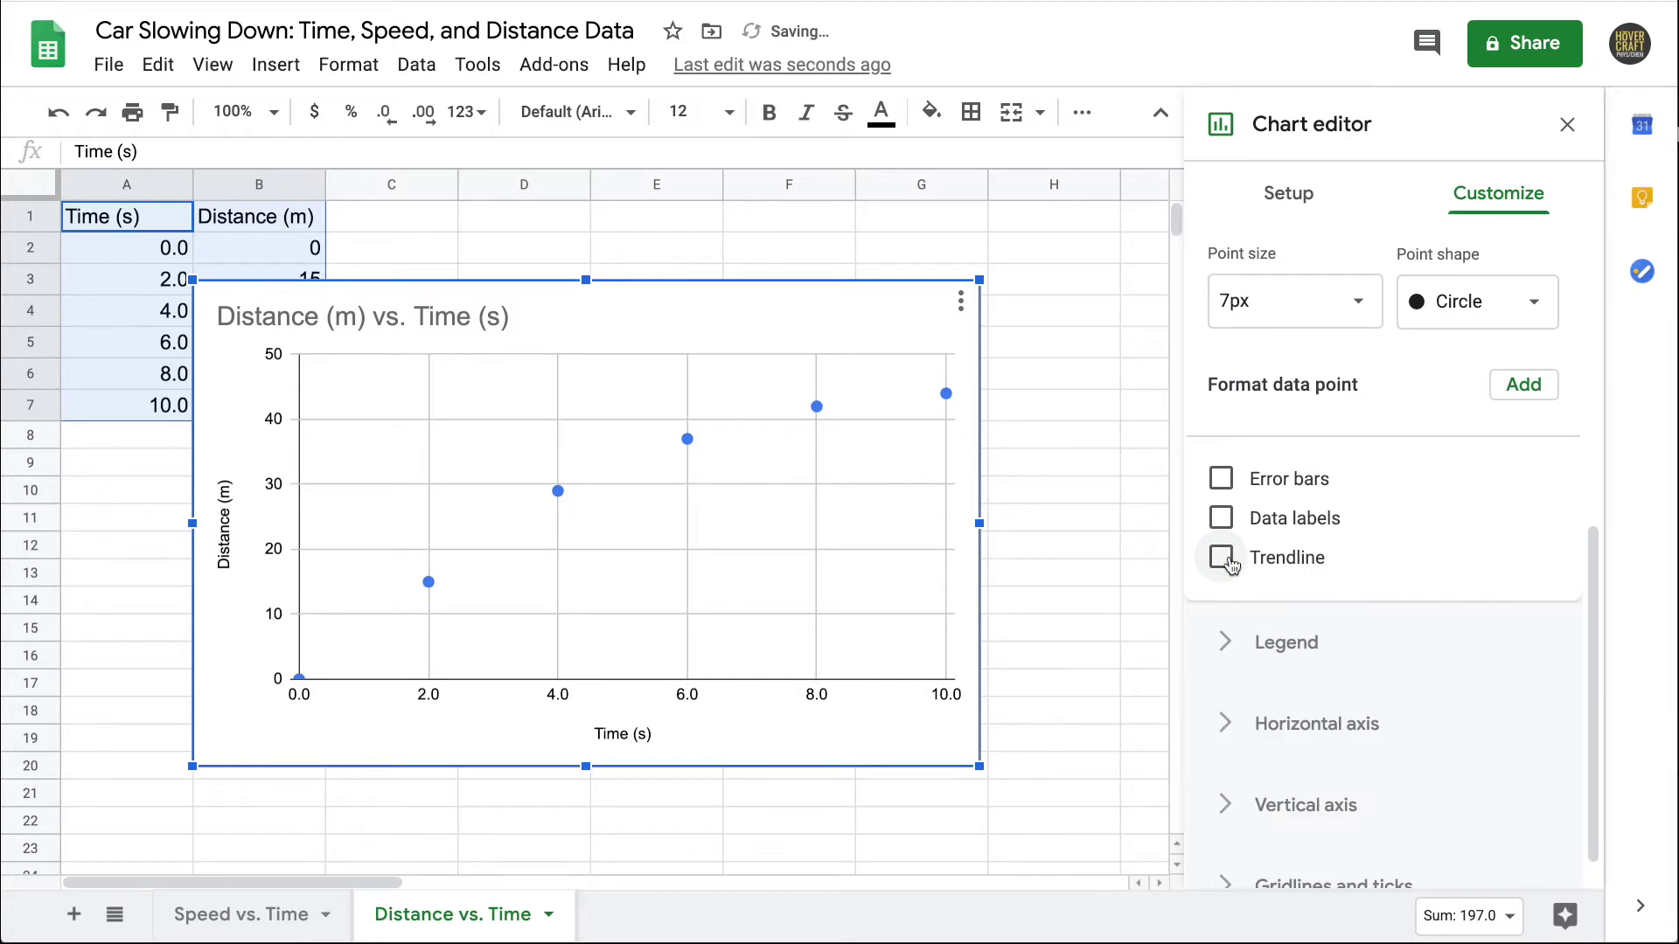
key(Escape)
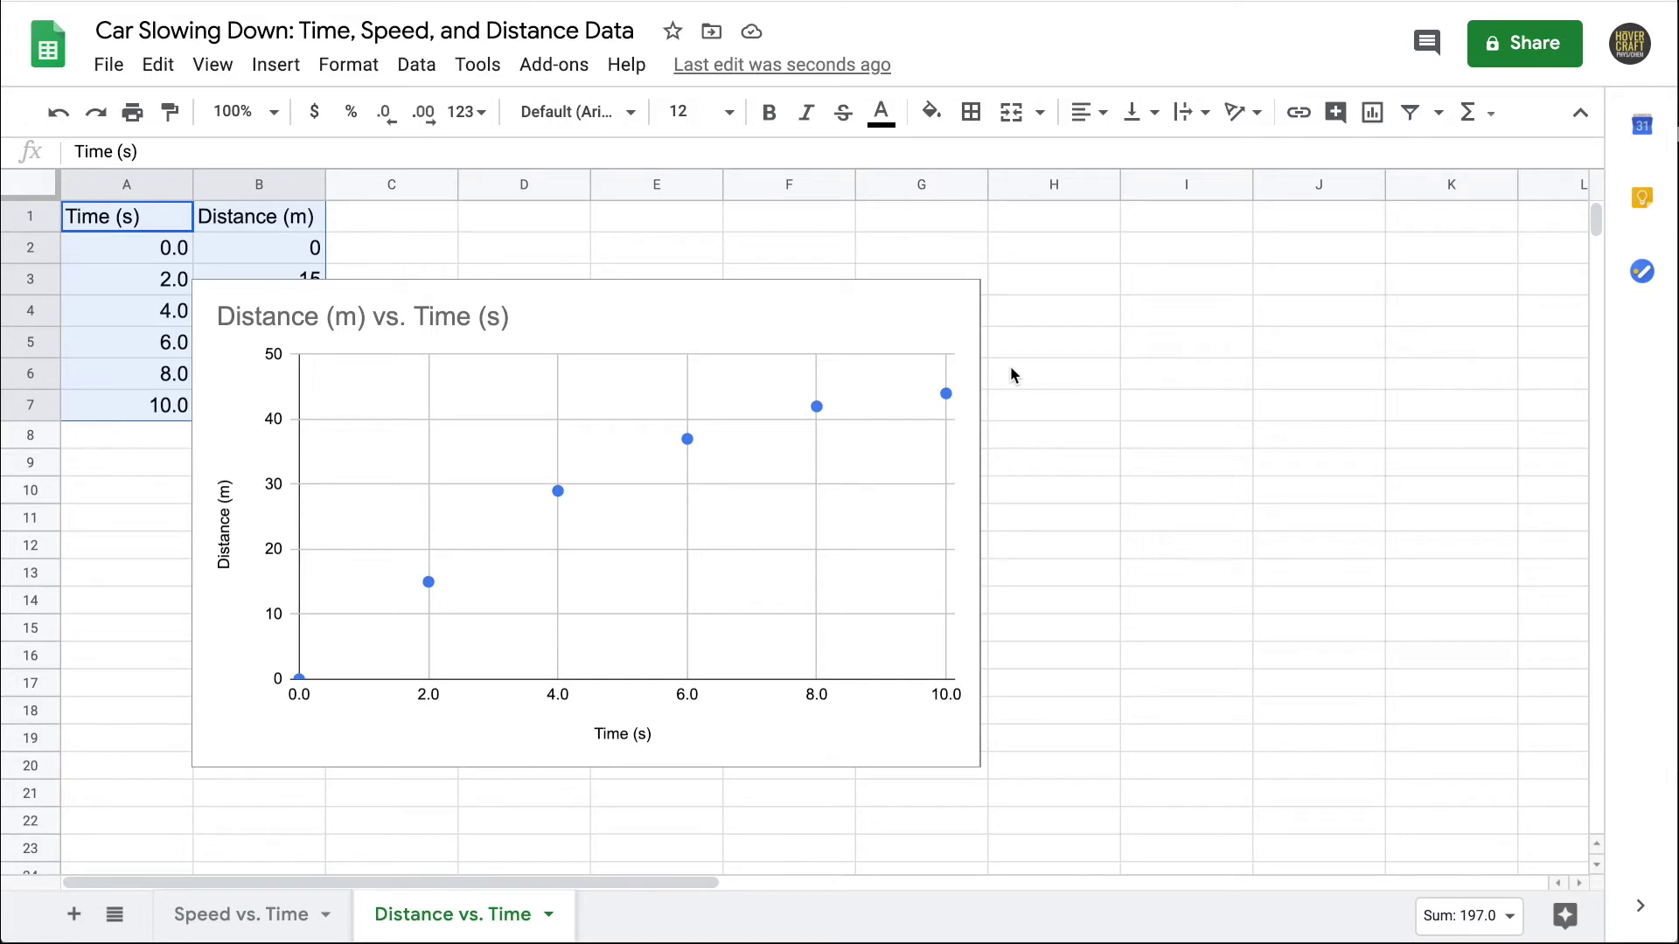
Reopen the chart editor and enable a trendline on the Distance (m) series.
click(707, 328)
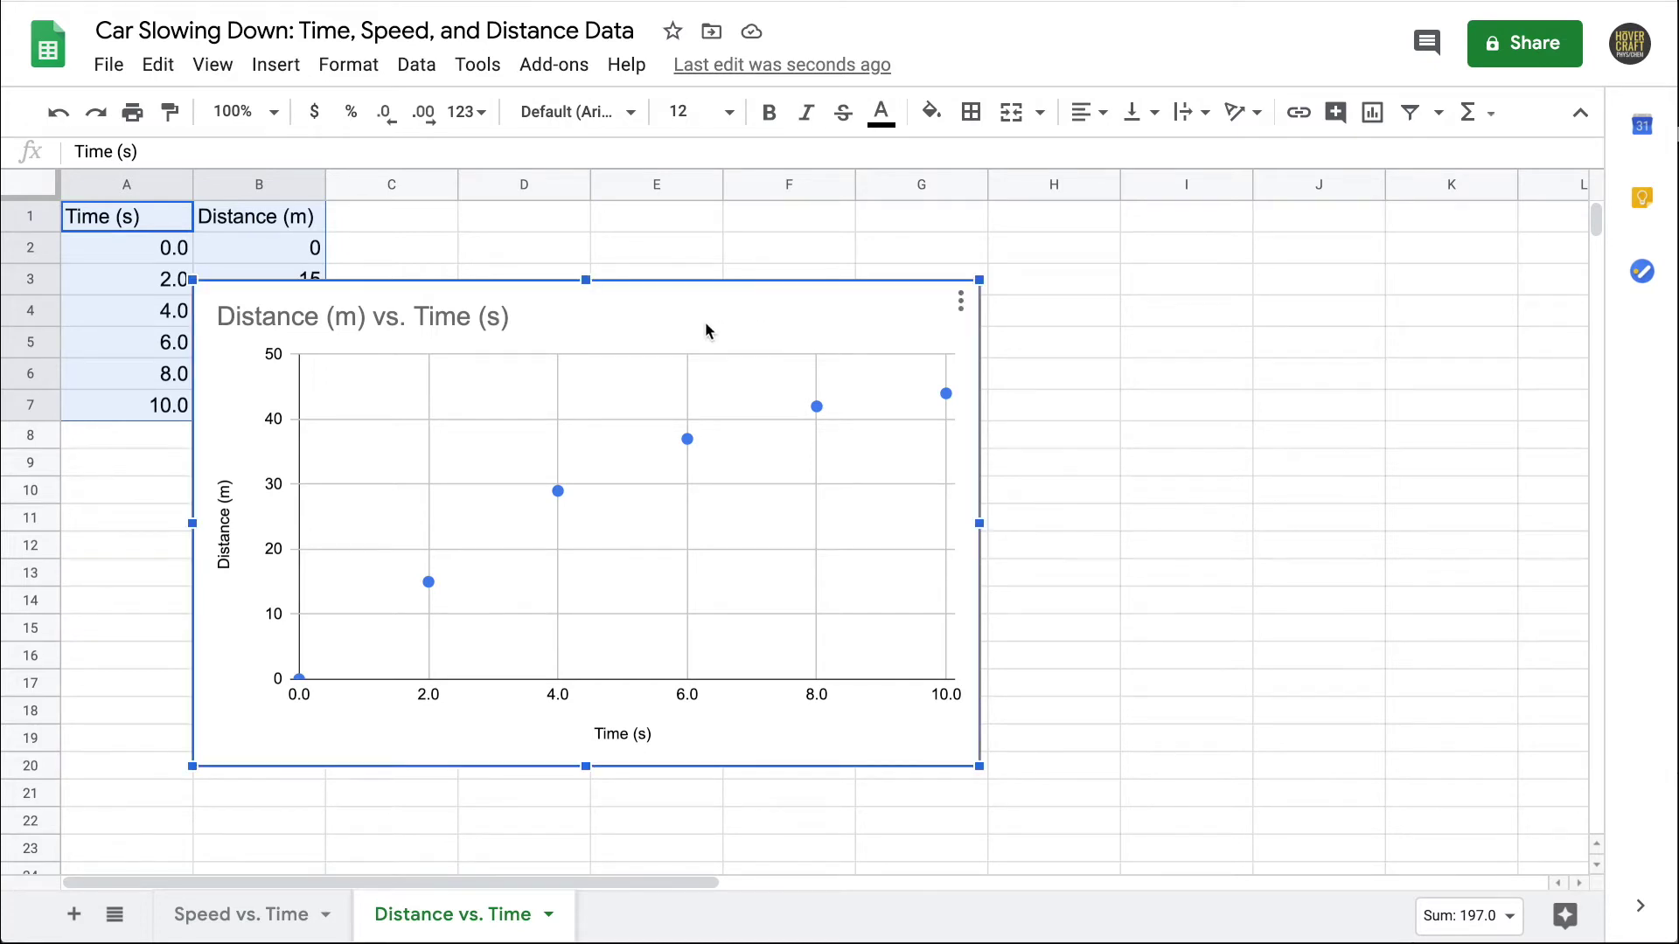
click(961, 303)
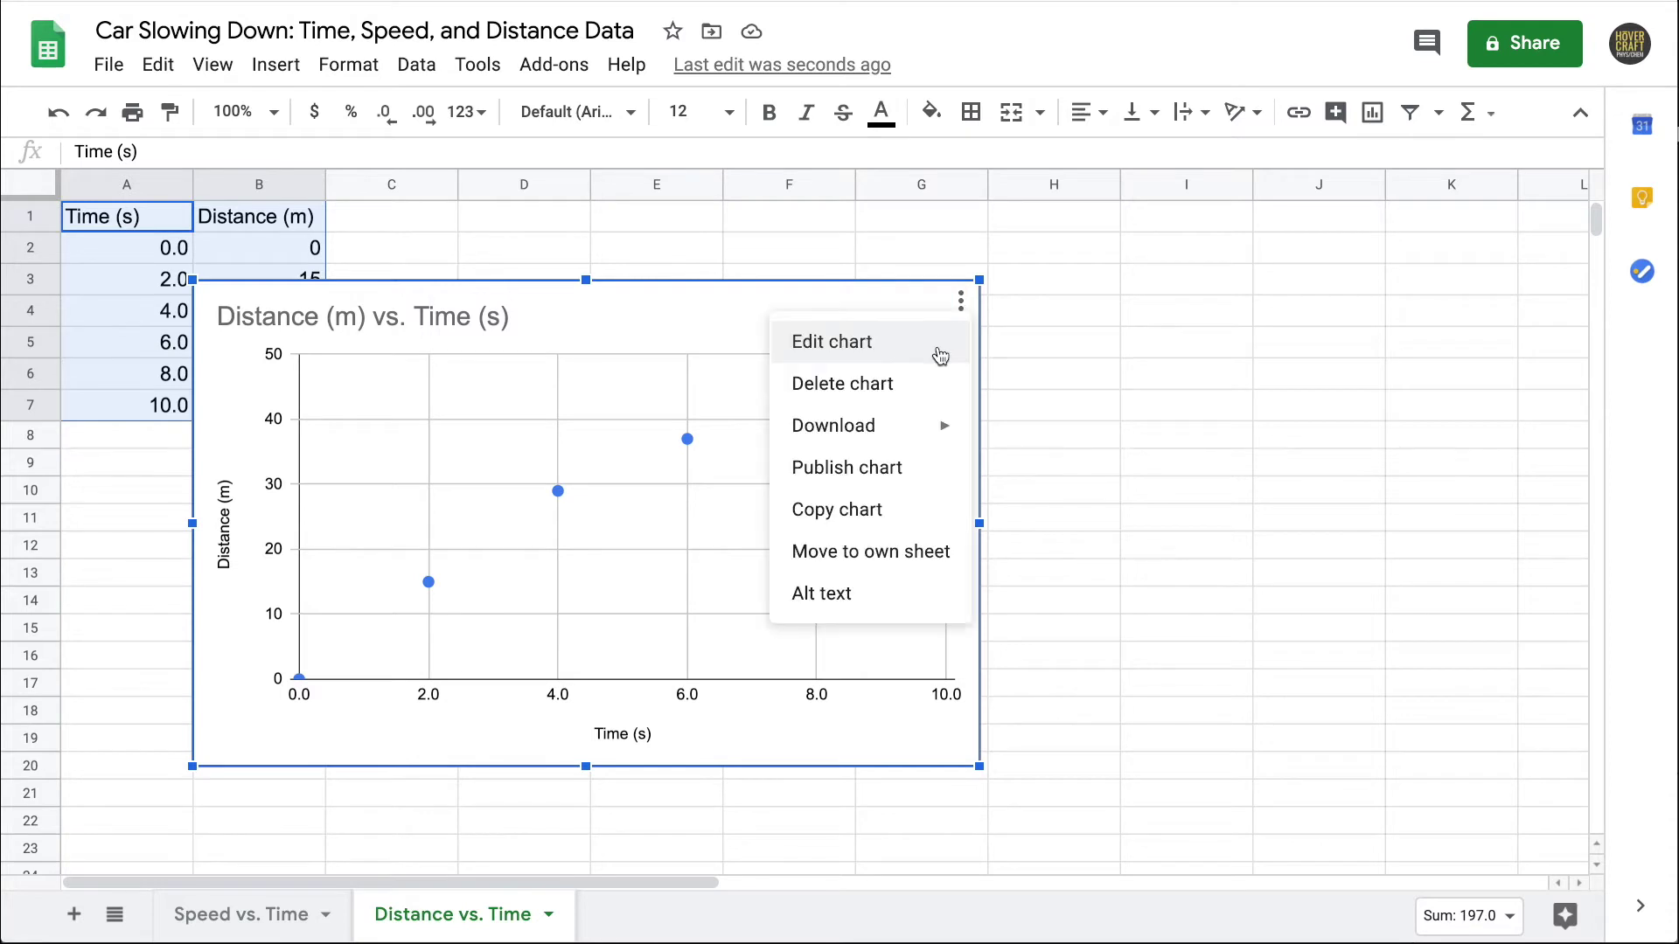
click(940, 349)
click(1477, 206)
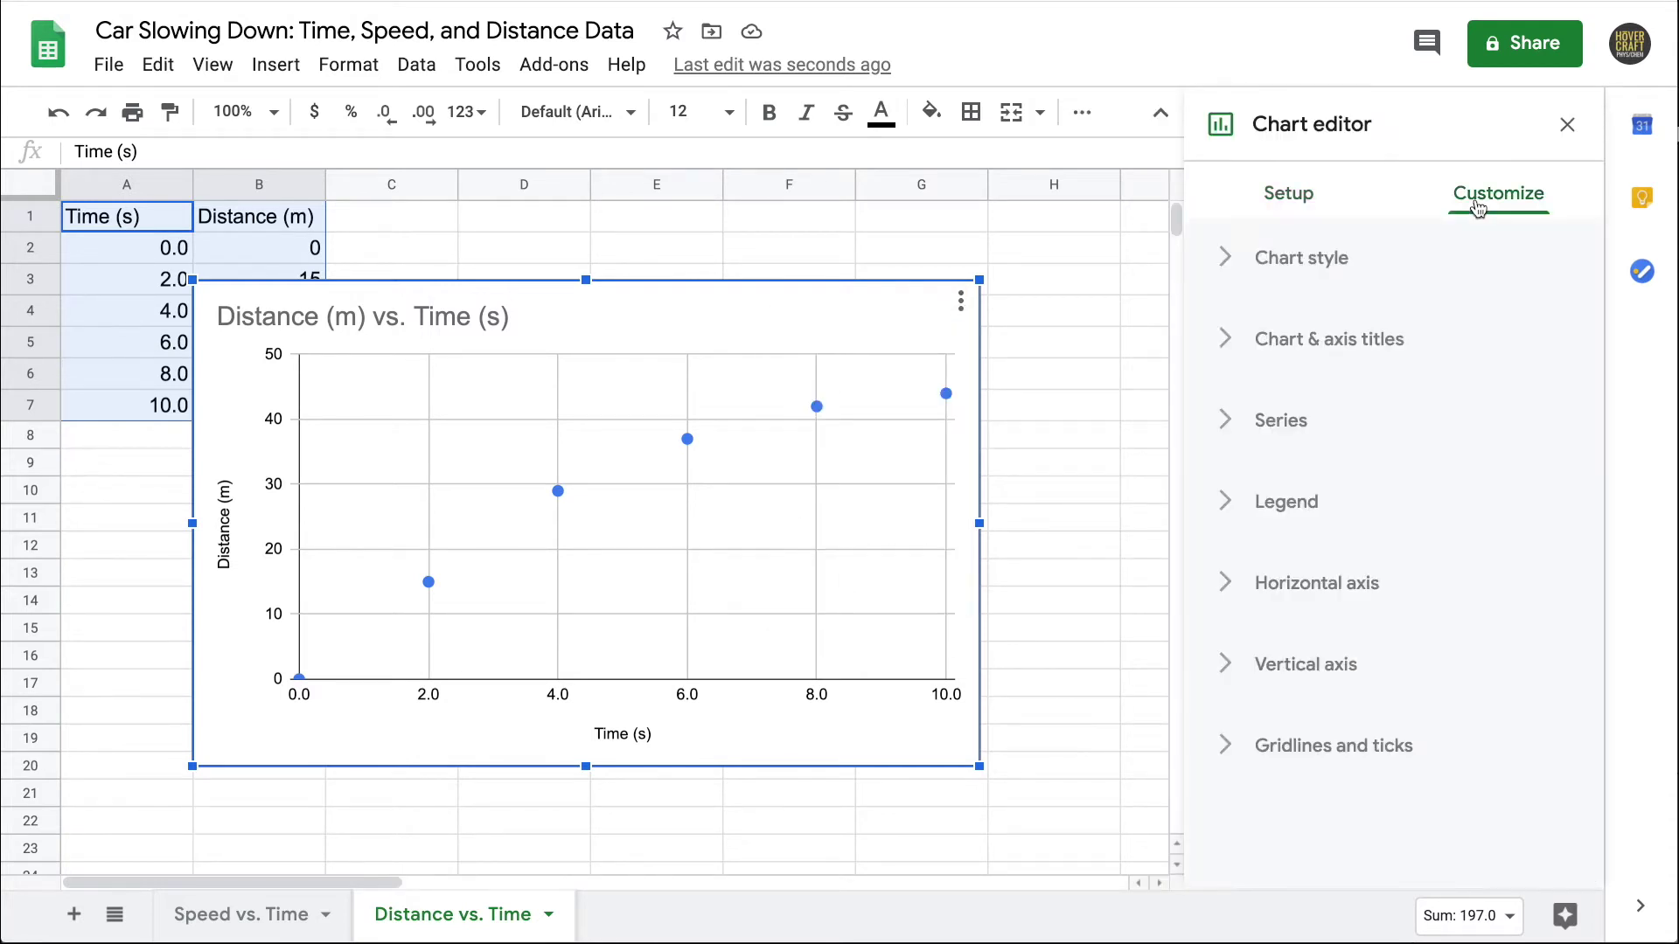
click(1300, 437)
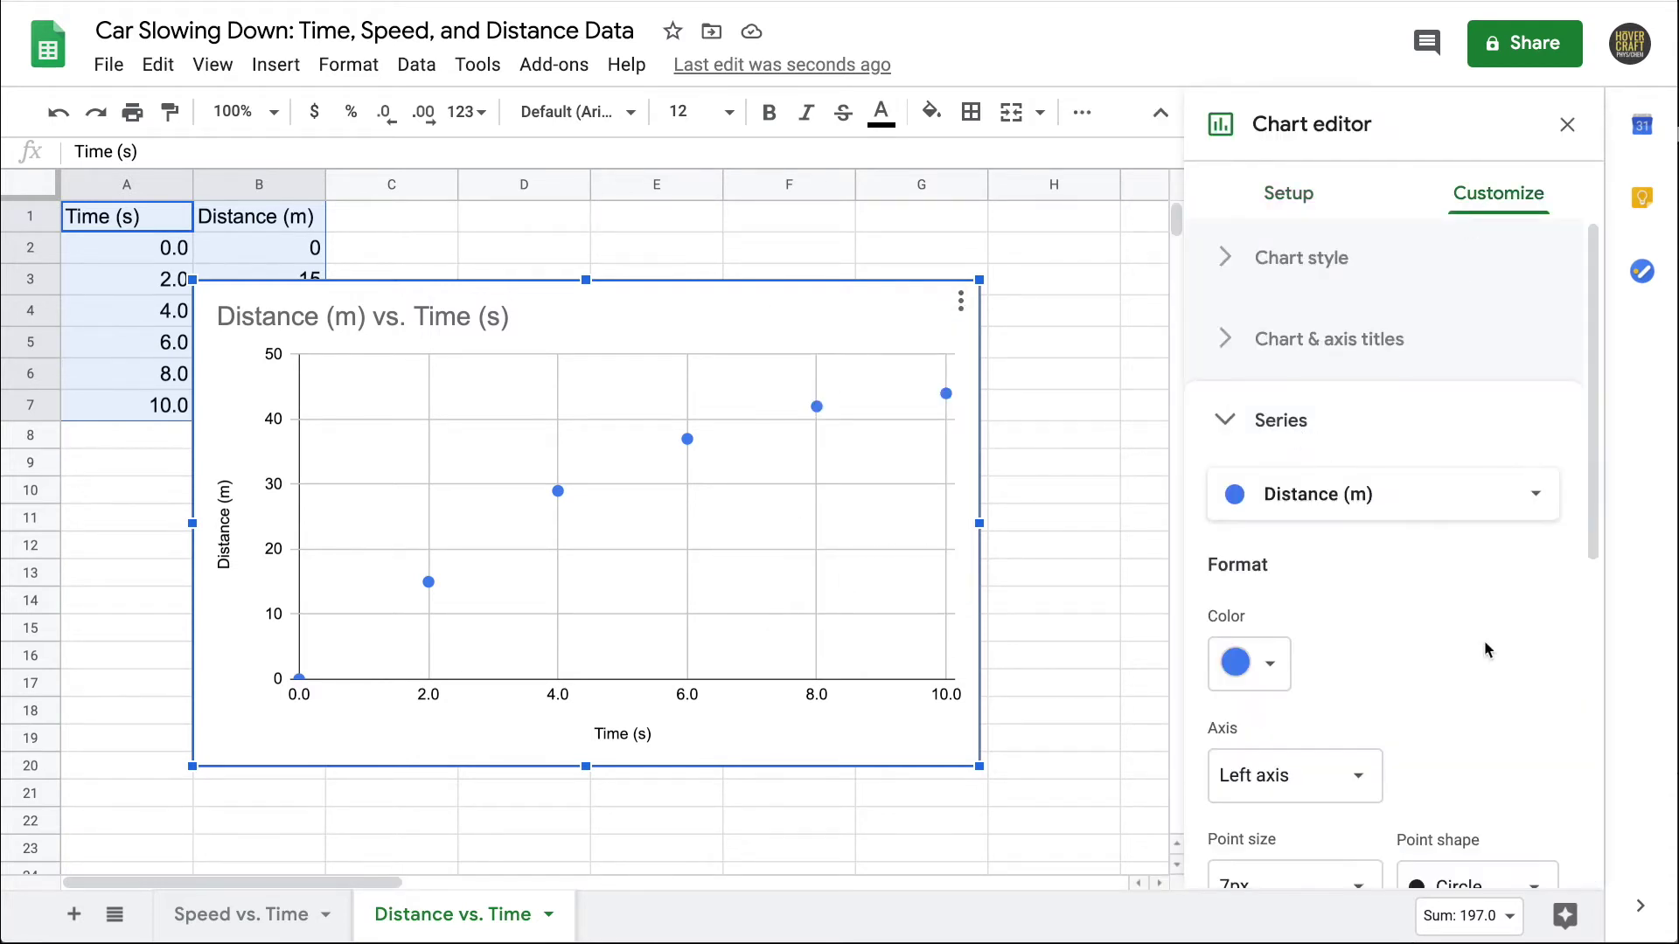
scroll(1485, 649, down, 5)
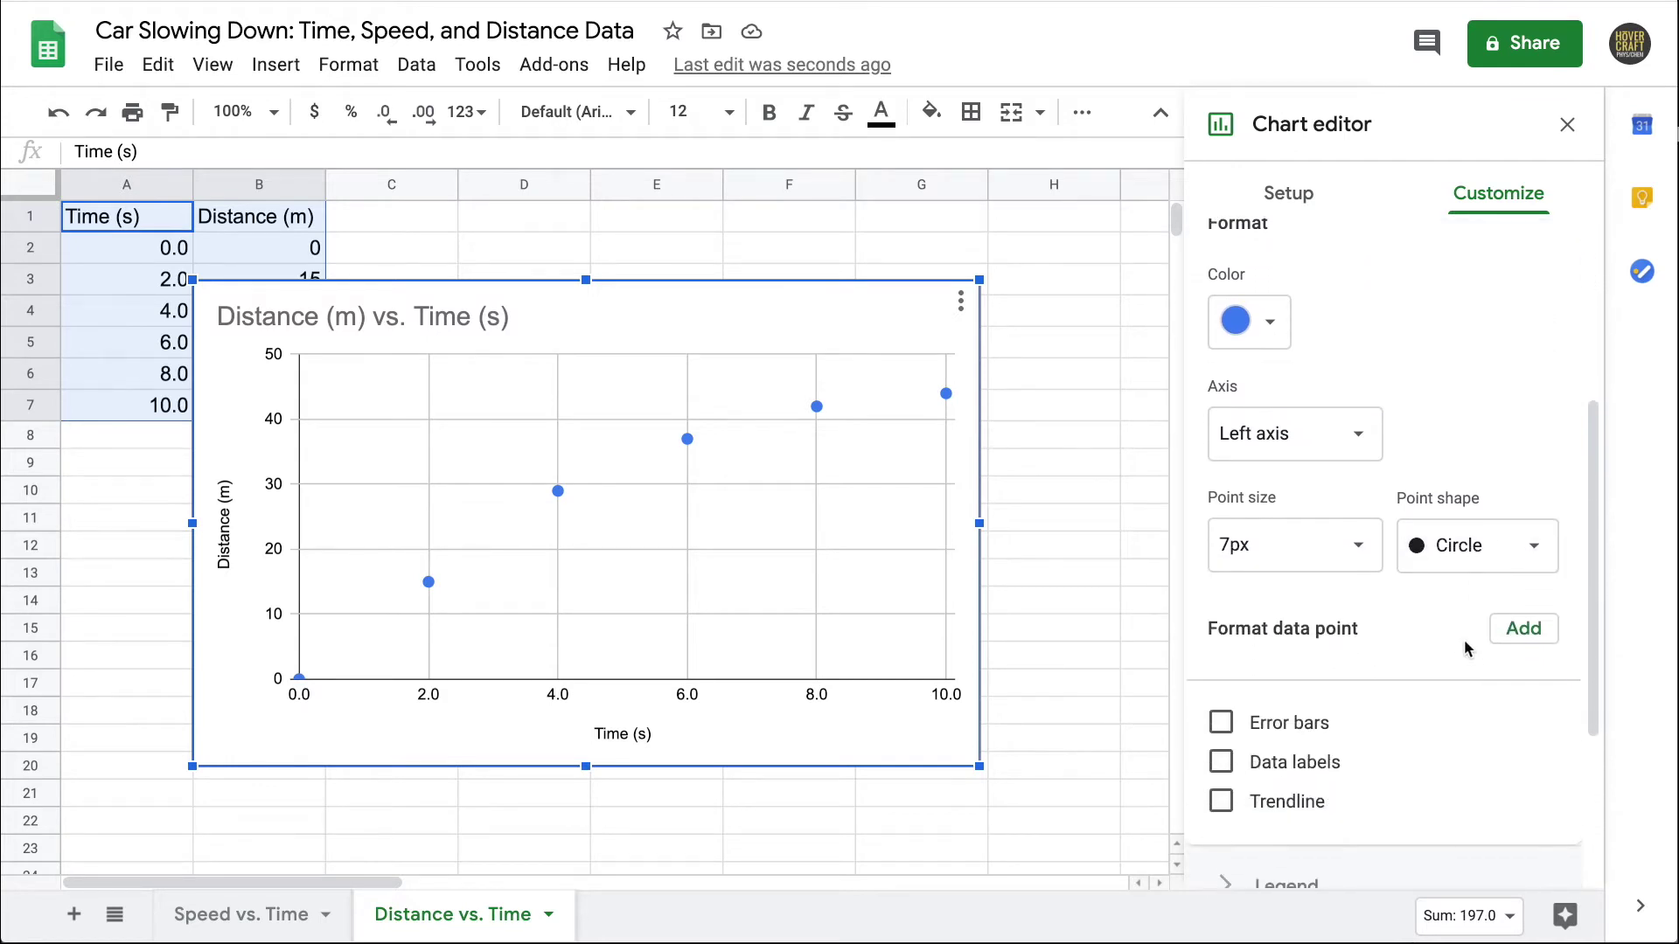
scroll(1453, 660, down, 2)
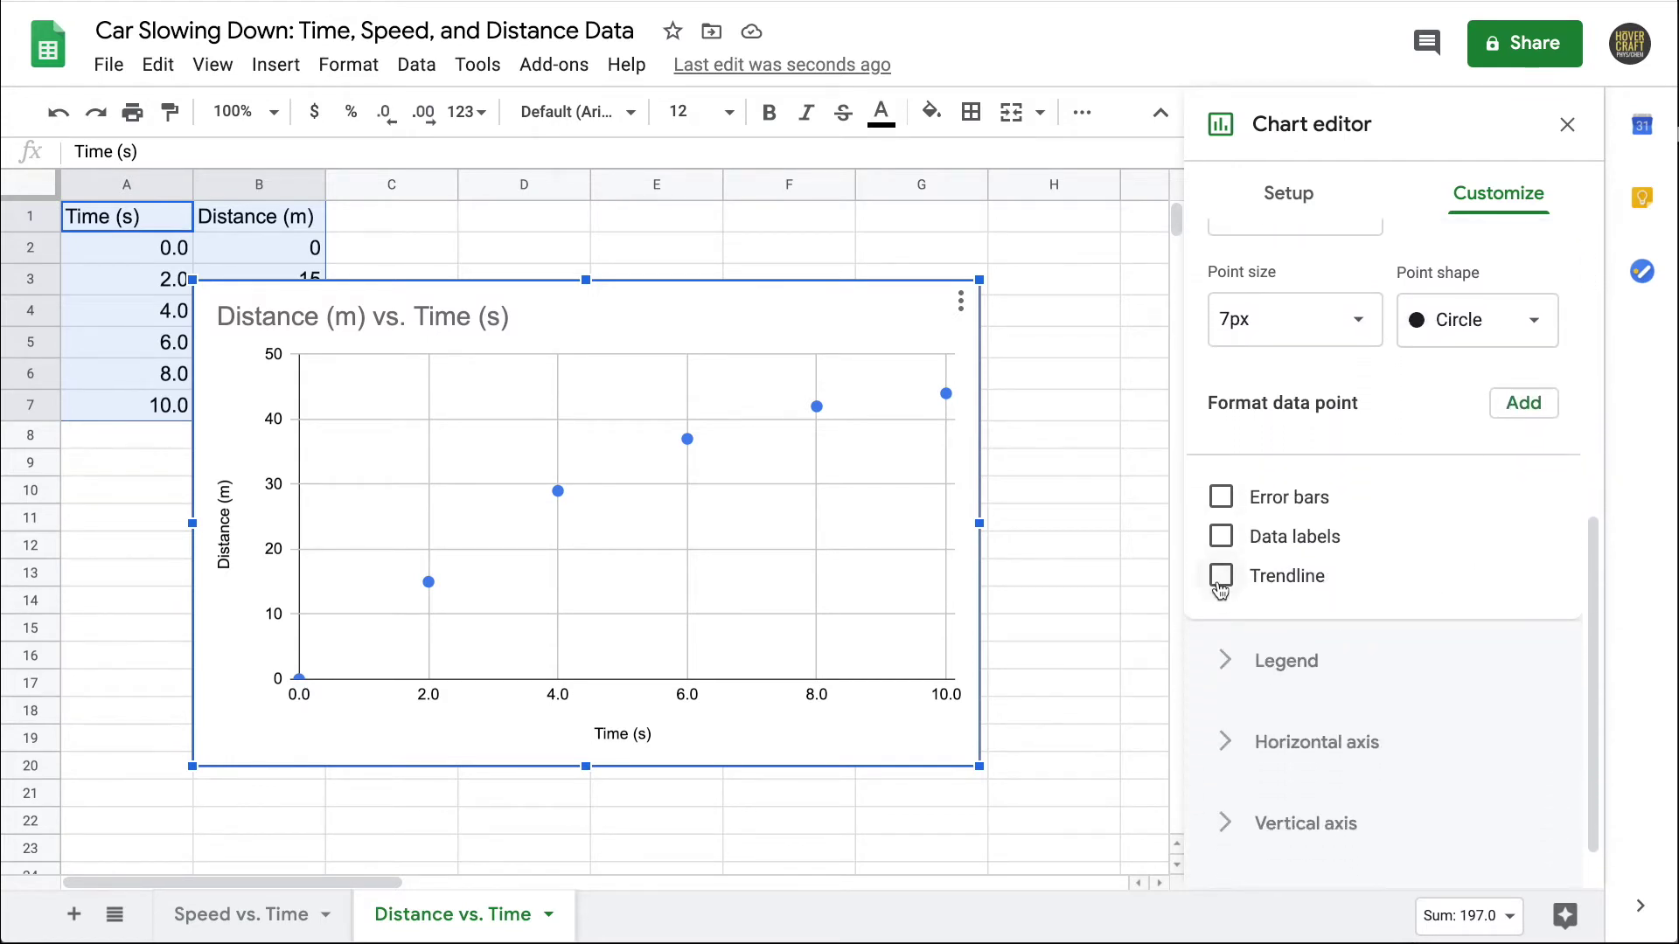
click(1220, 581)
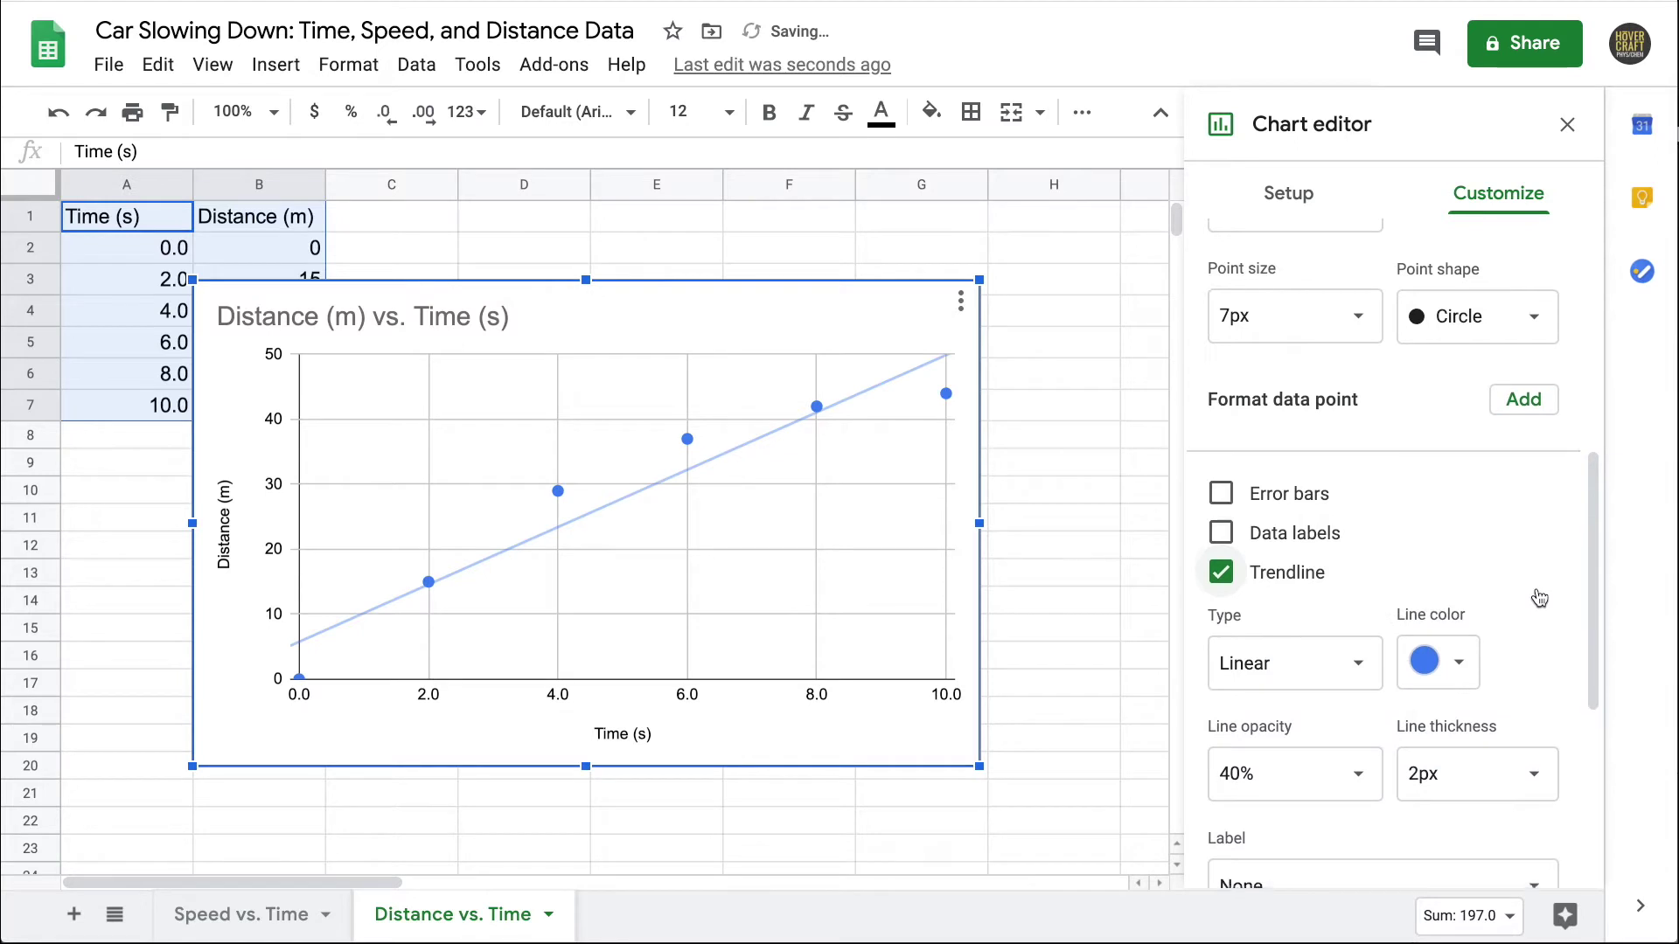
scroll(1539, 598, down, 3)
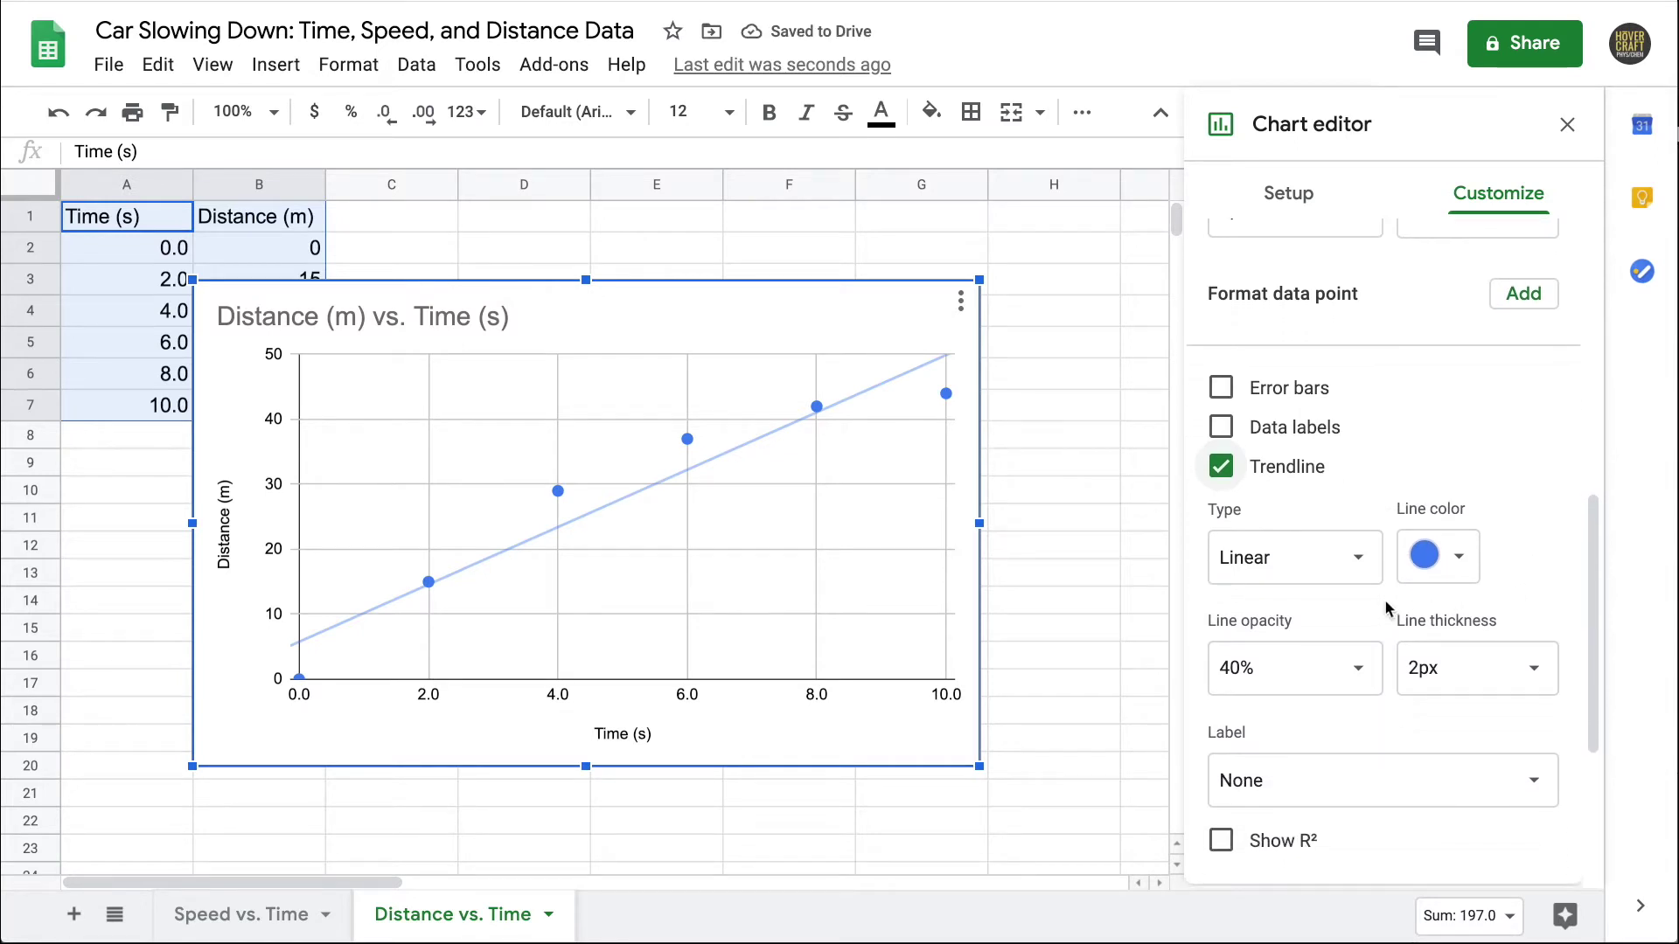
click(1363, 567)
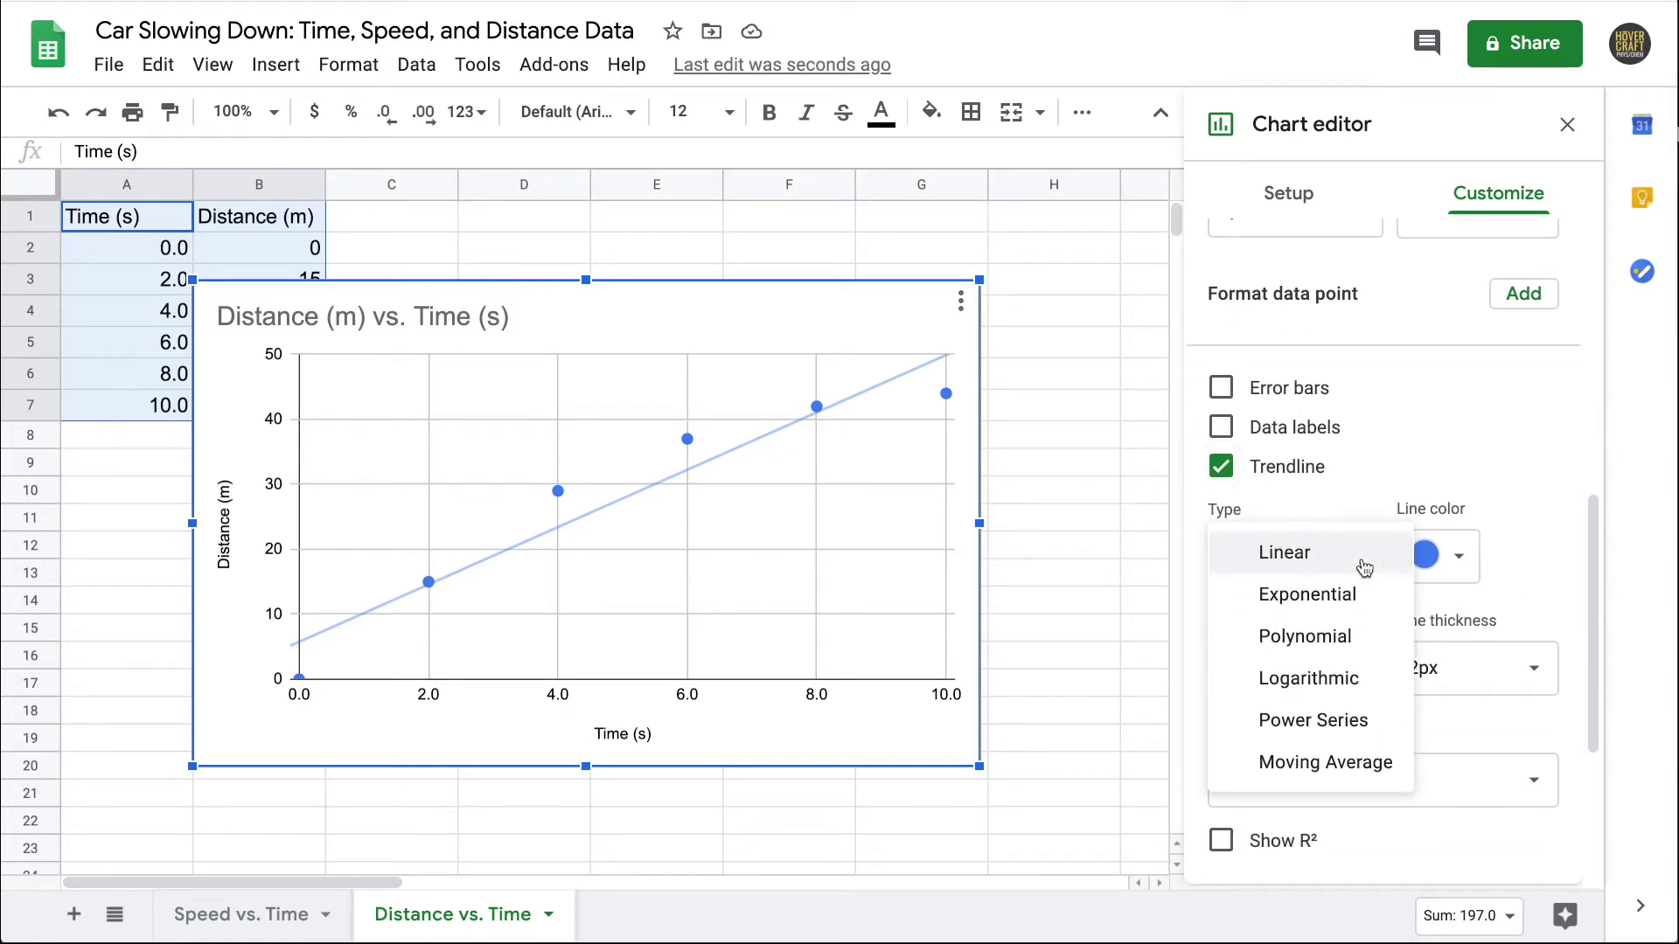
Change the trendline type to Polynomial, keeping degree 2.
click(1358, 644)
scroll(1468, 637, down, 1)
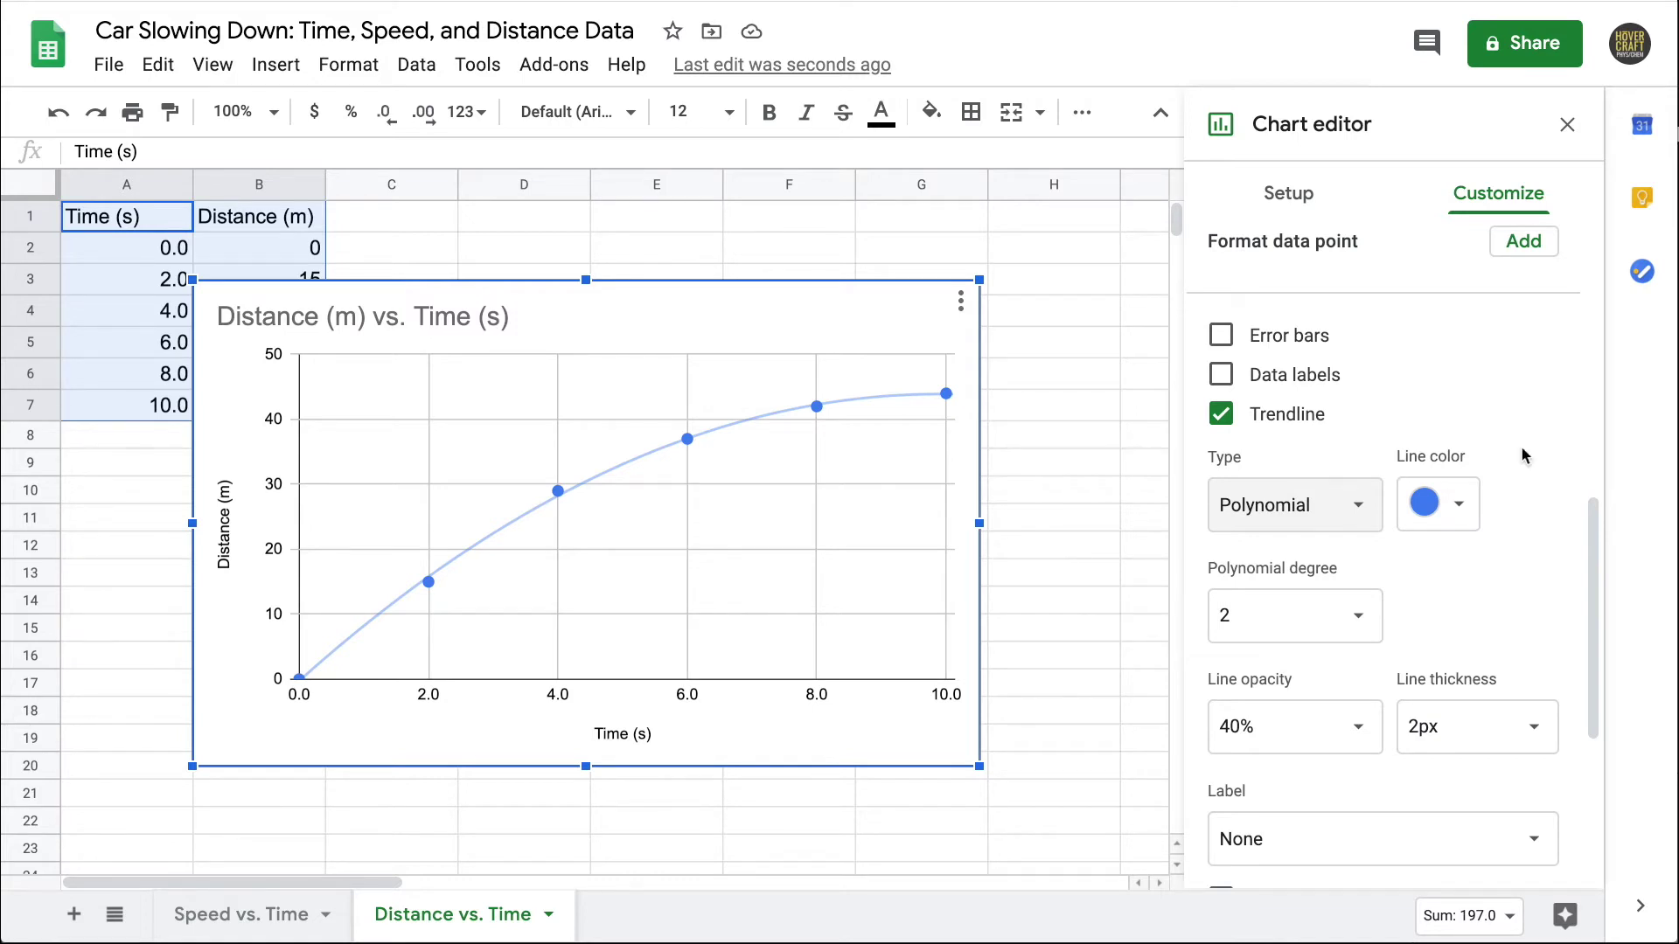
scroll(1523, 454, down, 3)
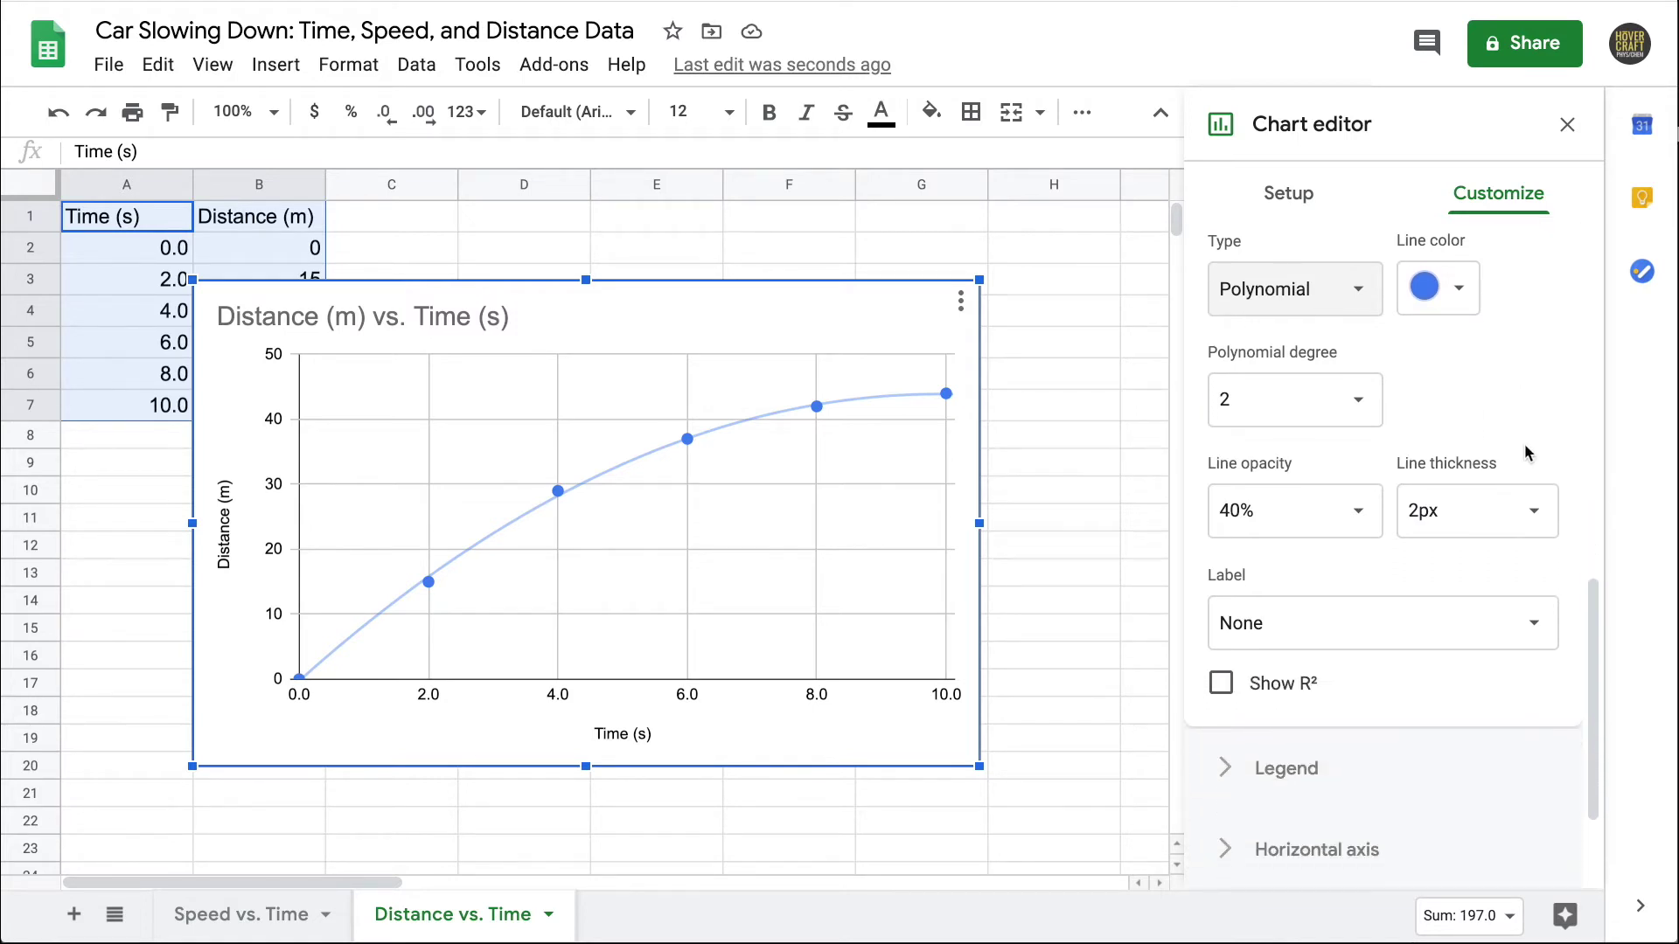
scroll(1525, 463, down, 2)
Label the trendline with its equation in the legend at font size 24.
click(1390, 472)
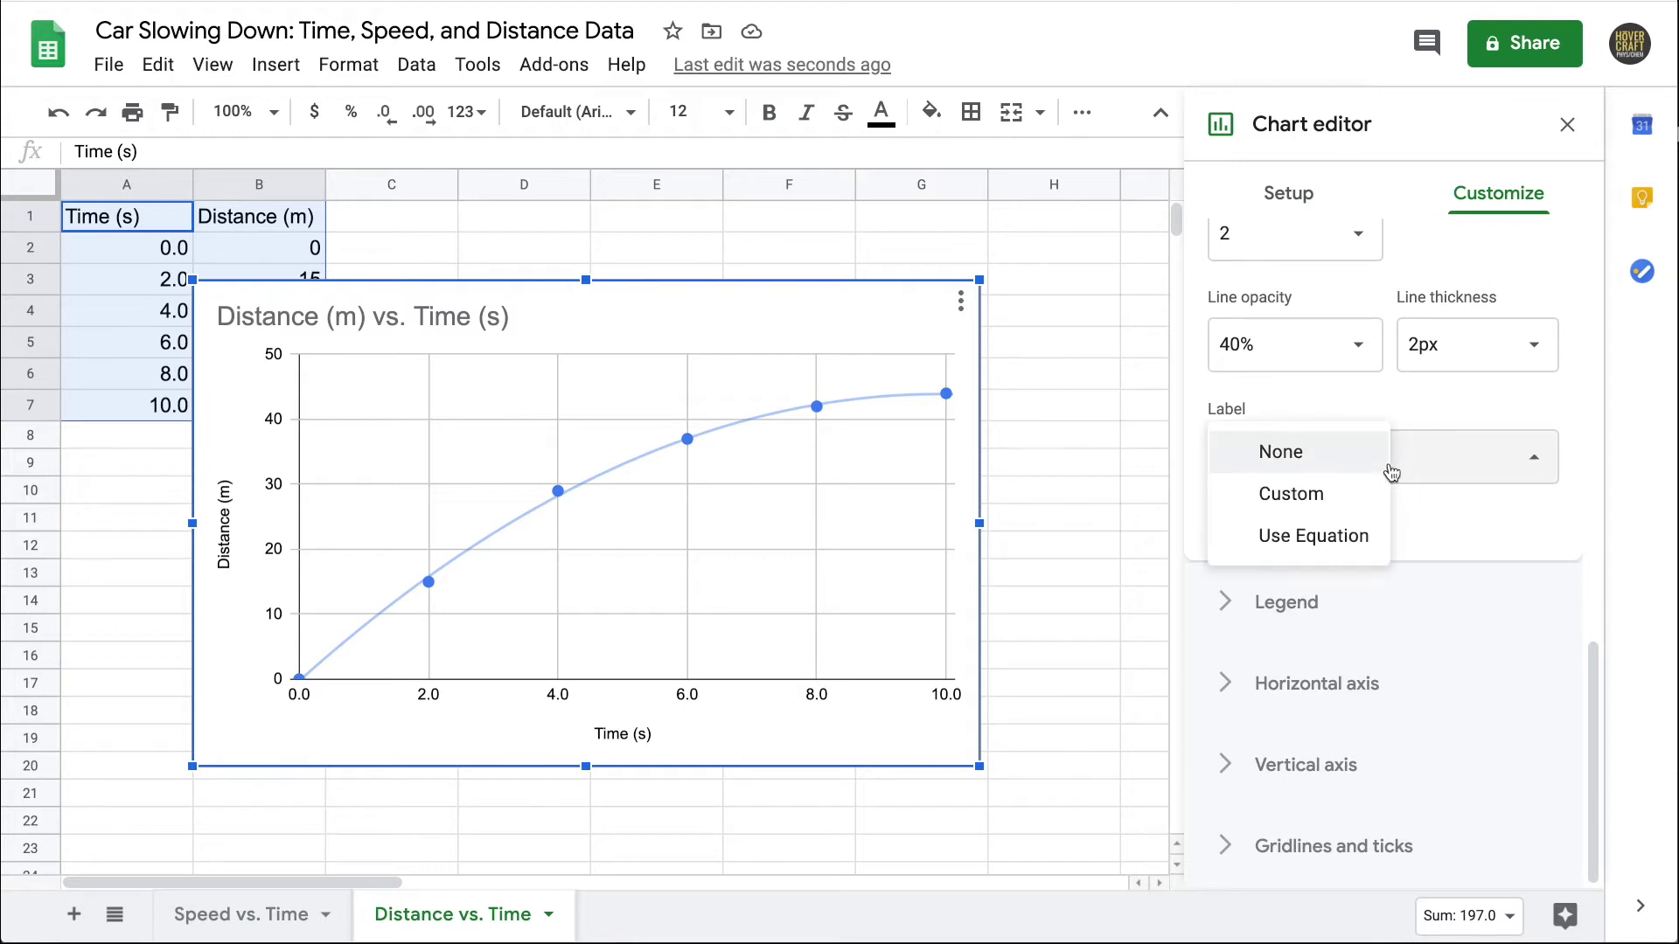
click(1351, 541)
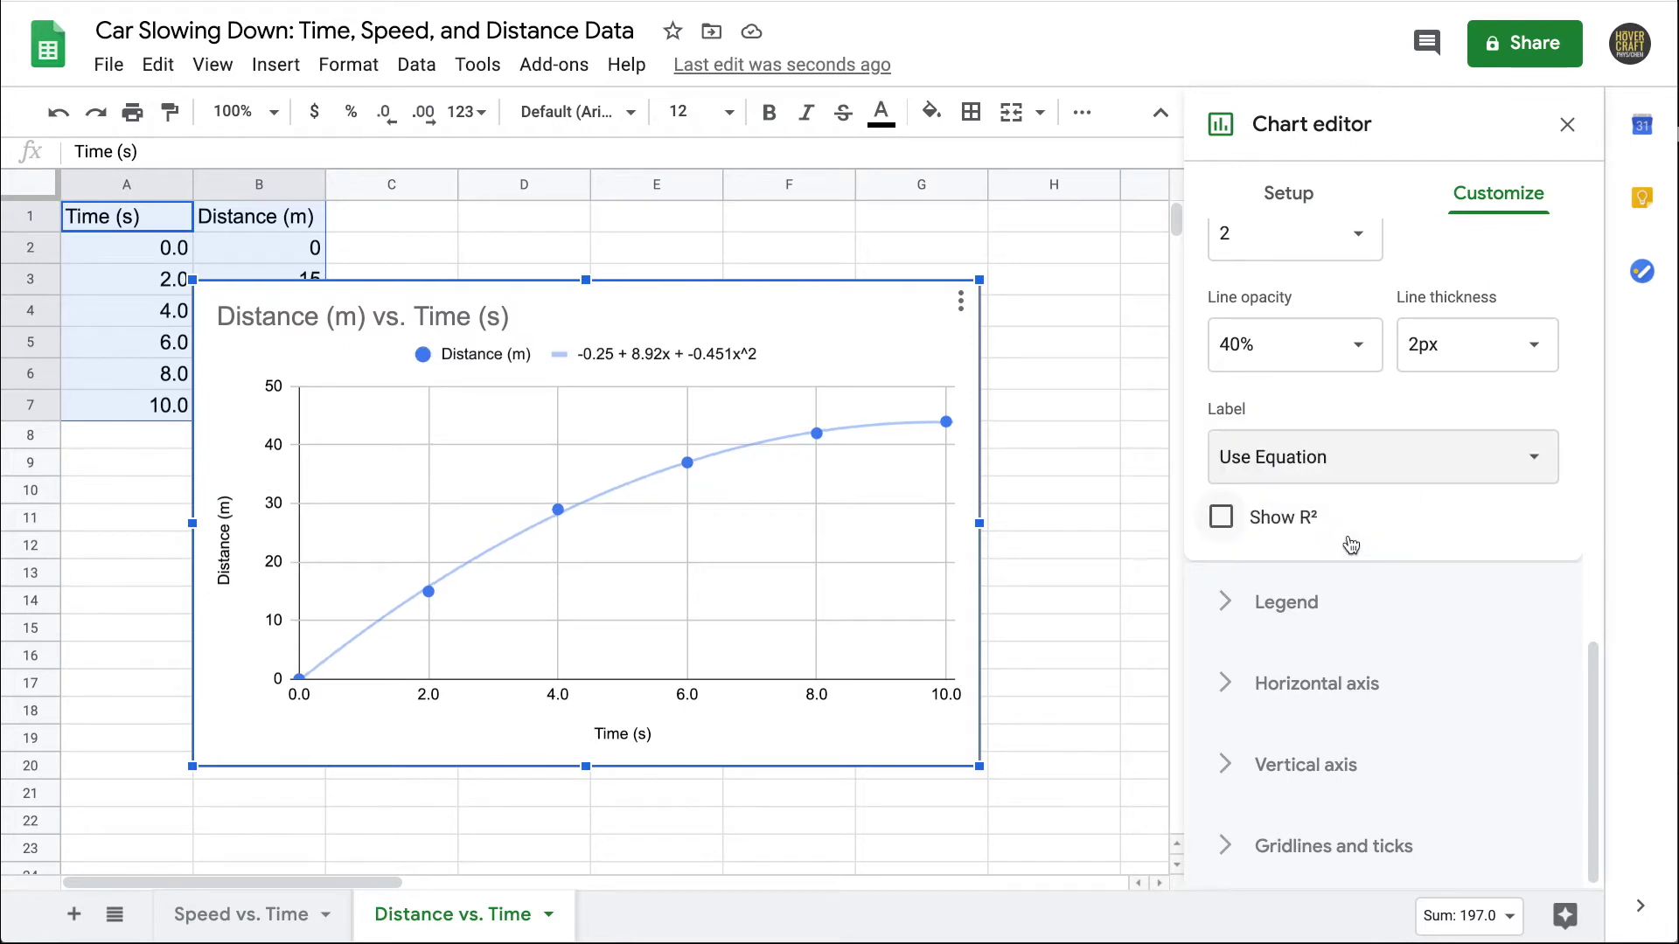
click(752, 359)
click(752, 357)
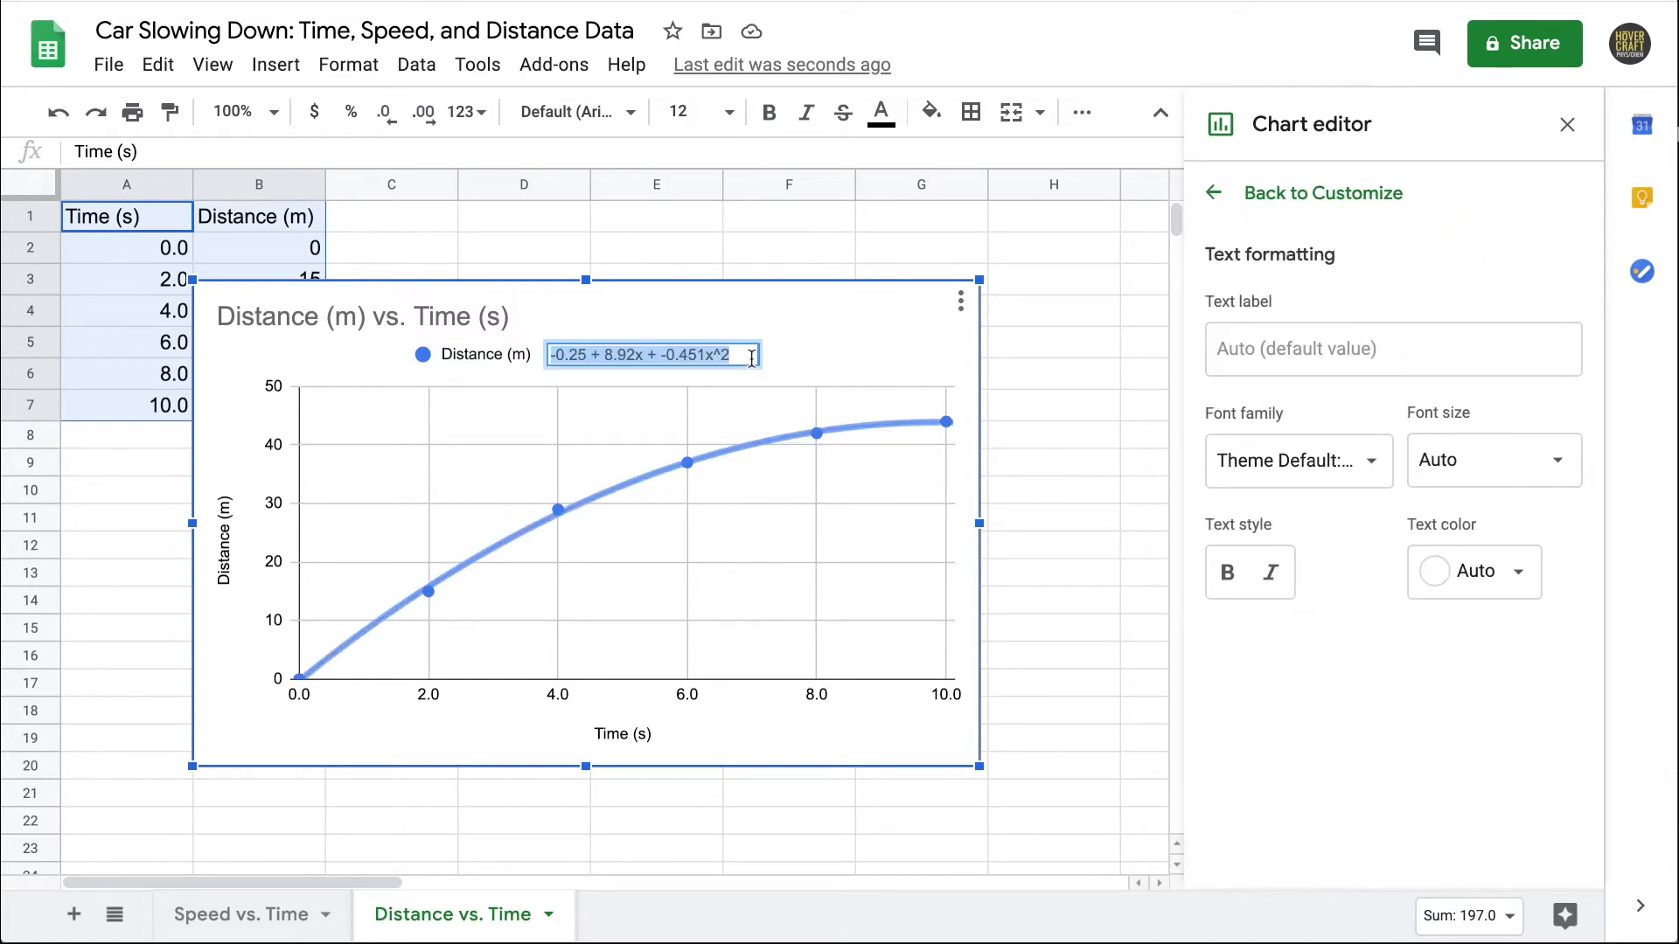
click(1486, 460)
click(1469, 810)
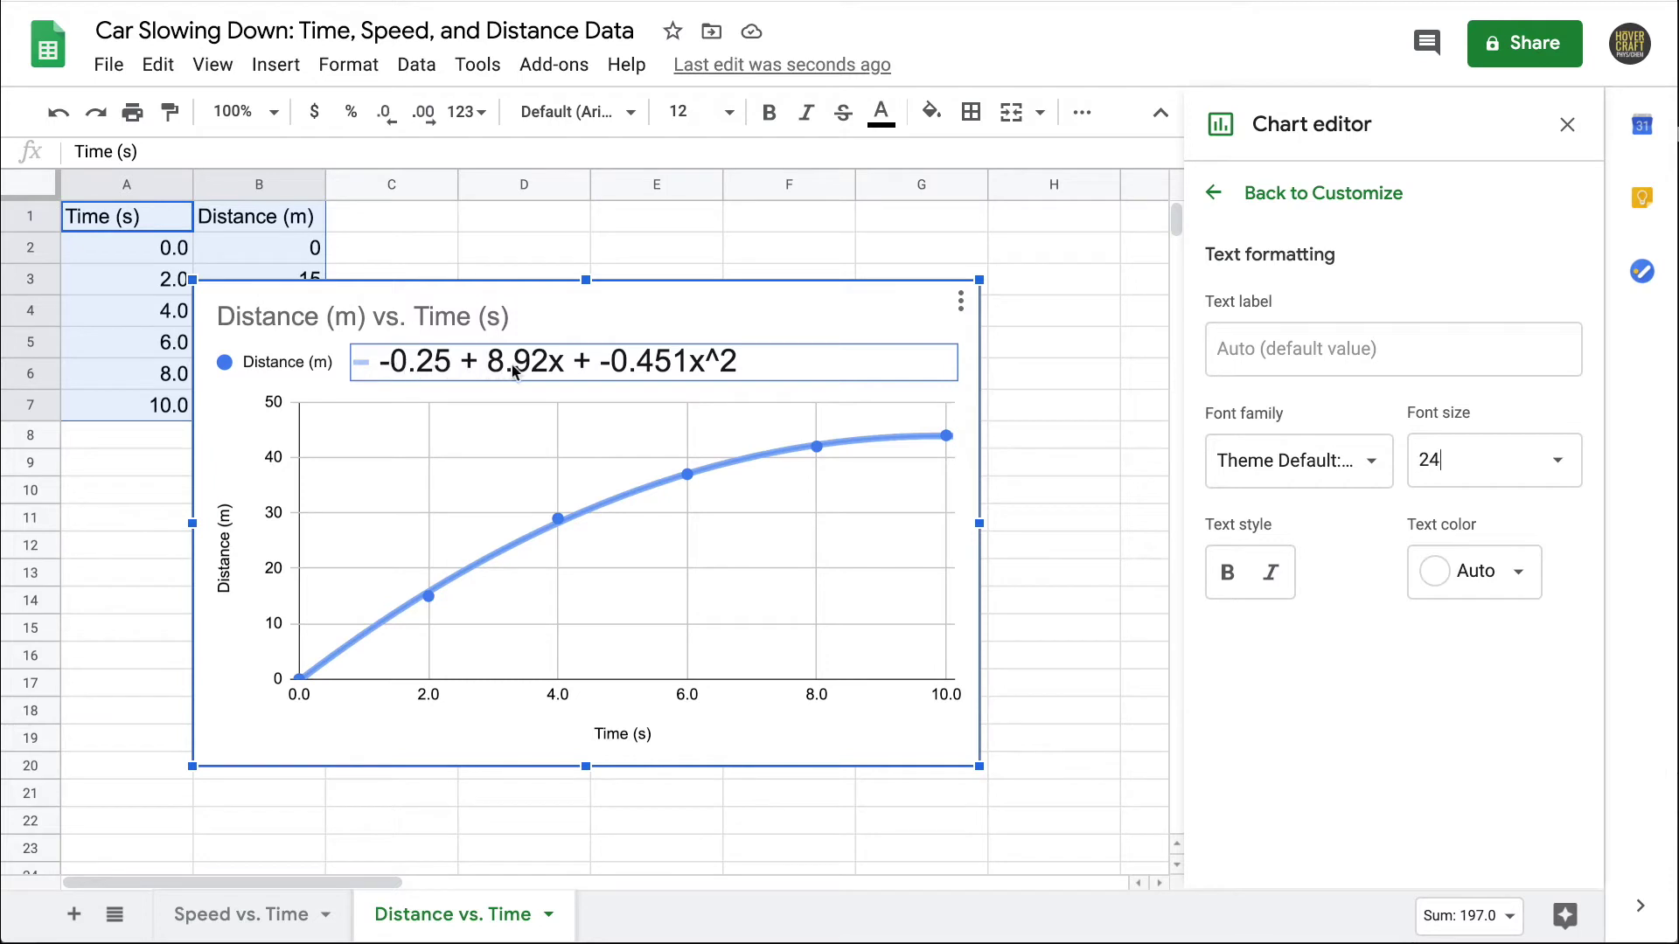
Prefix the legend equation with 'Y = ' and move the chart up beside the data.
click(385, 367)
click(357, 355)
text(Y)
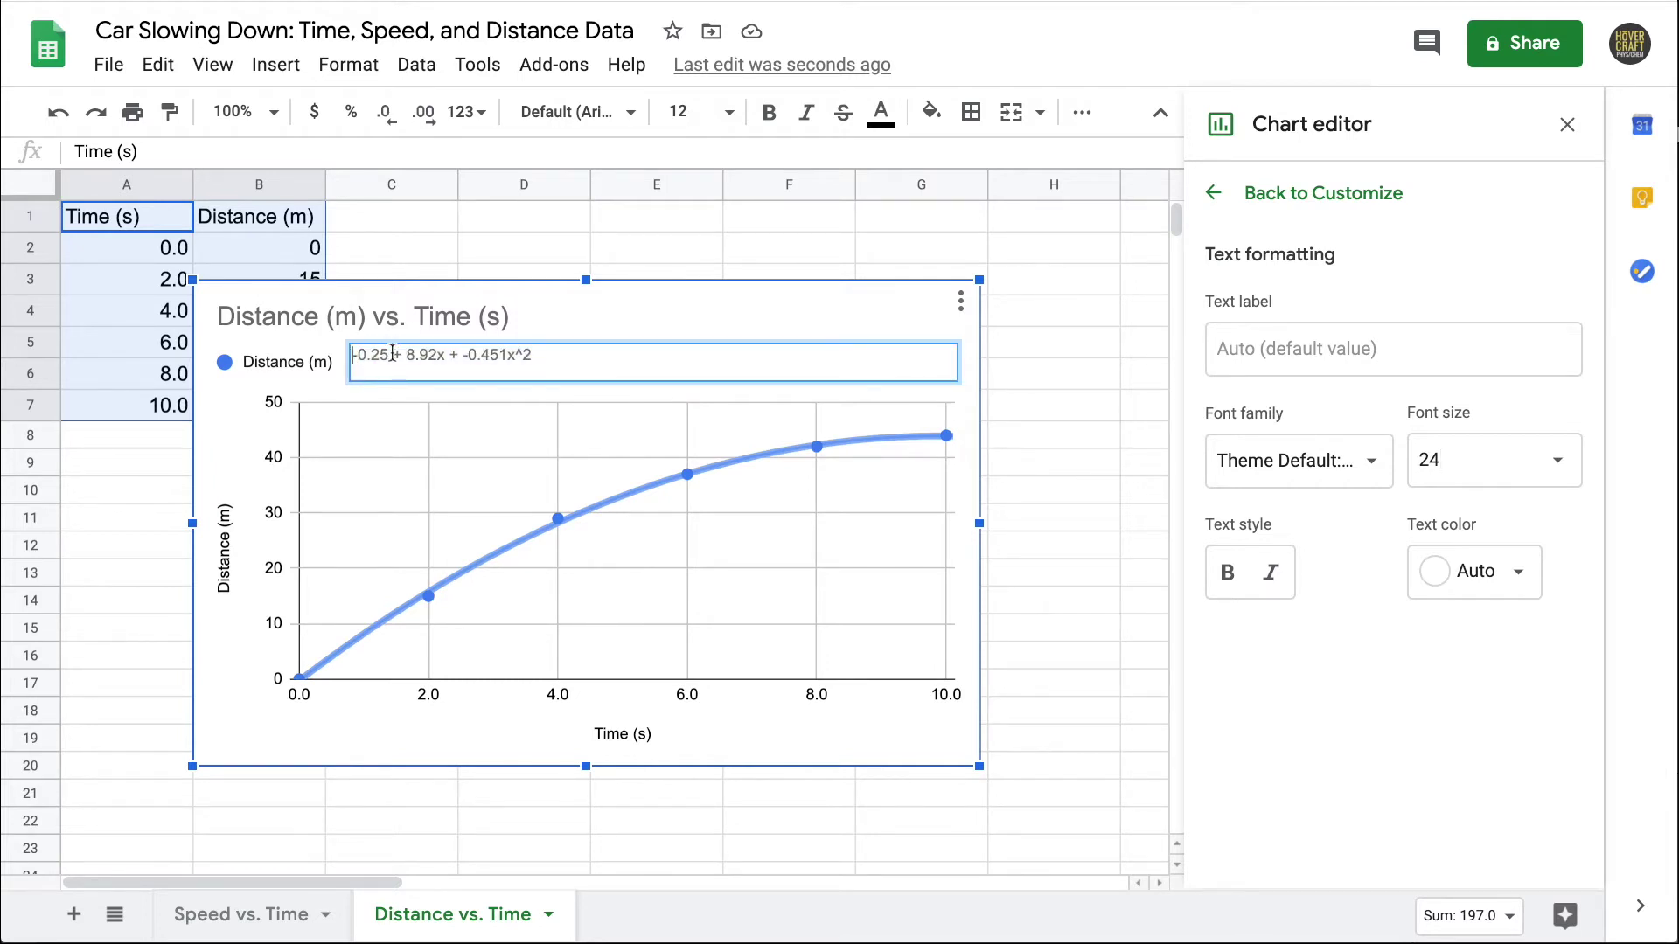
text( =)
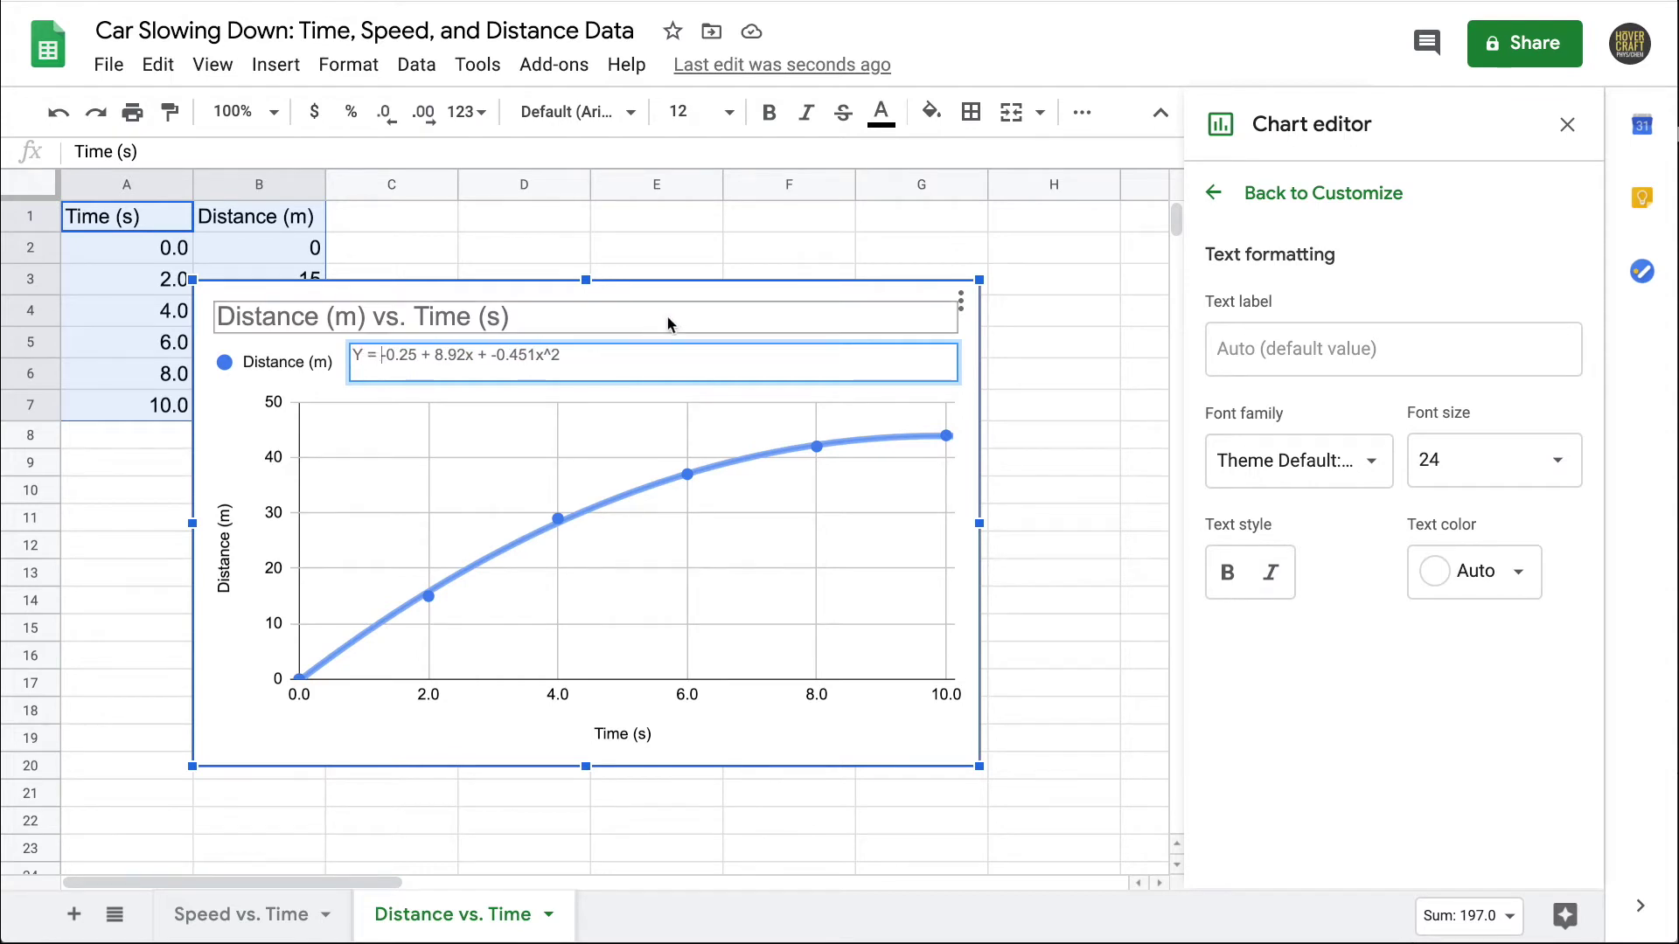
click(1040, 340)
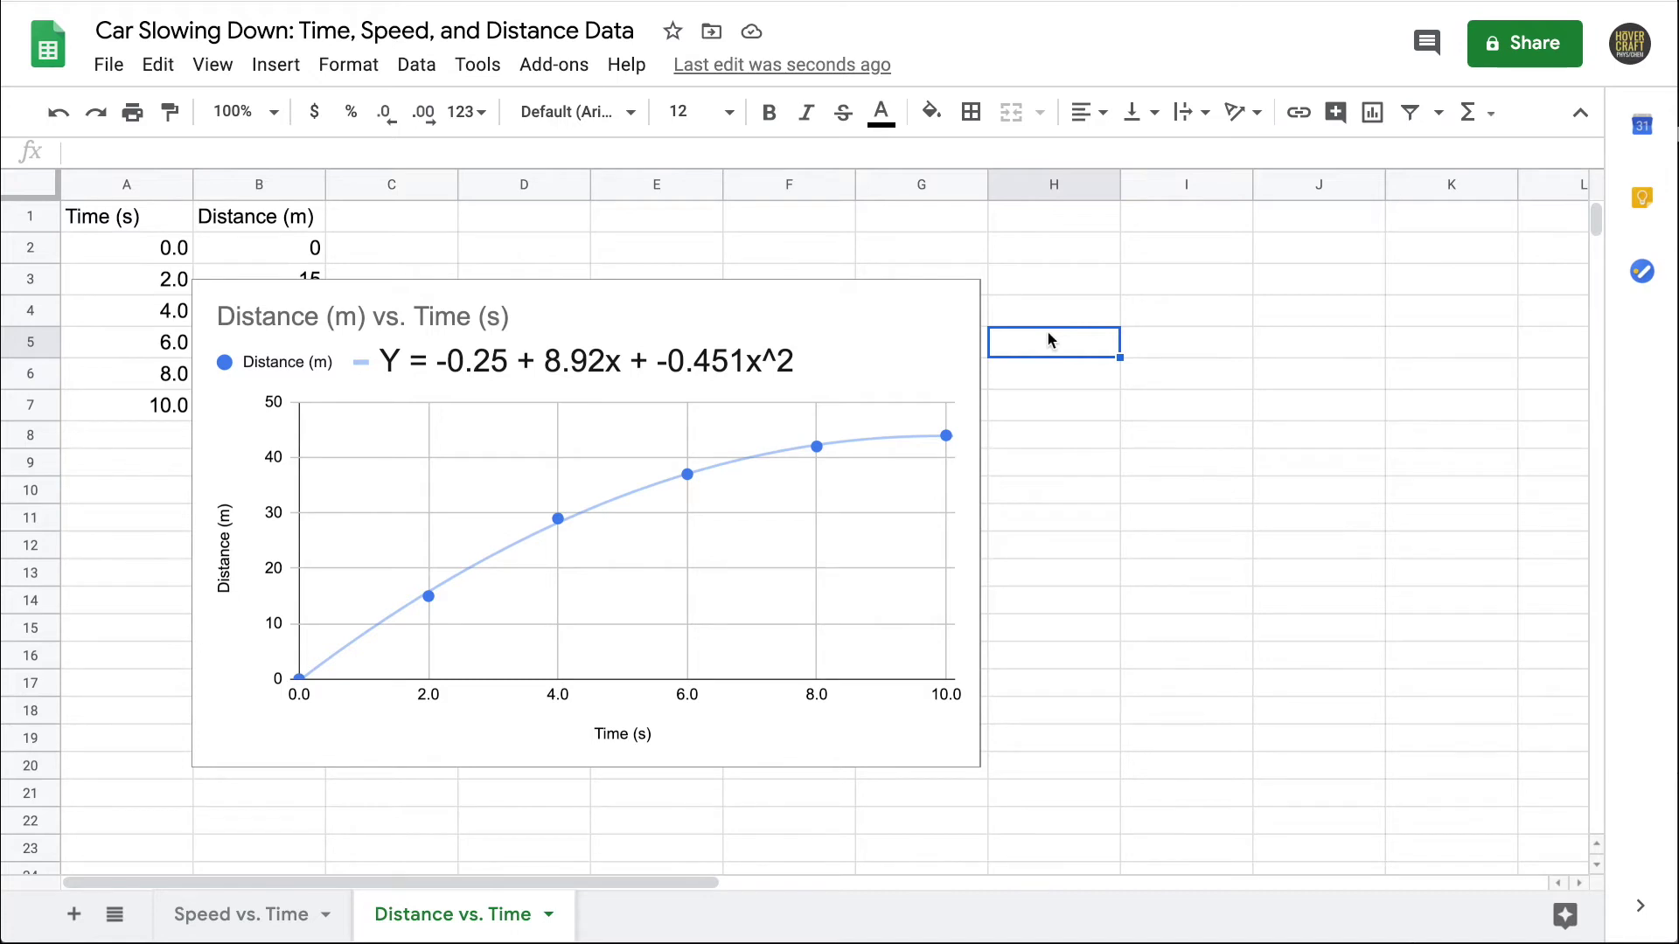
click(652, 296)
drag(652, 297, 804, 232)
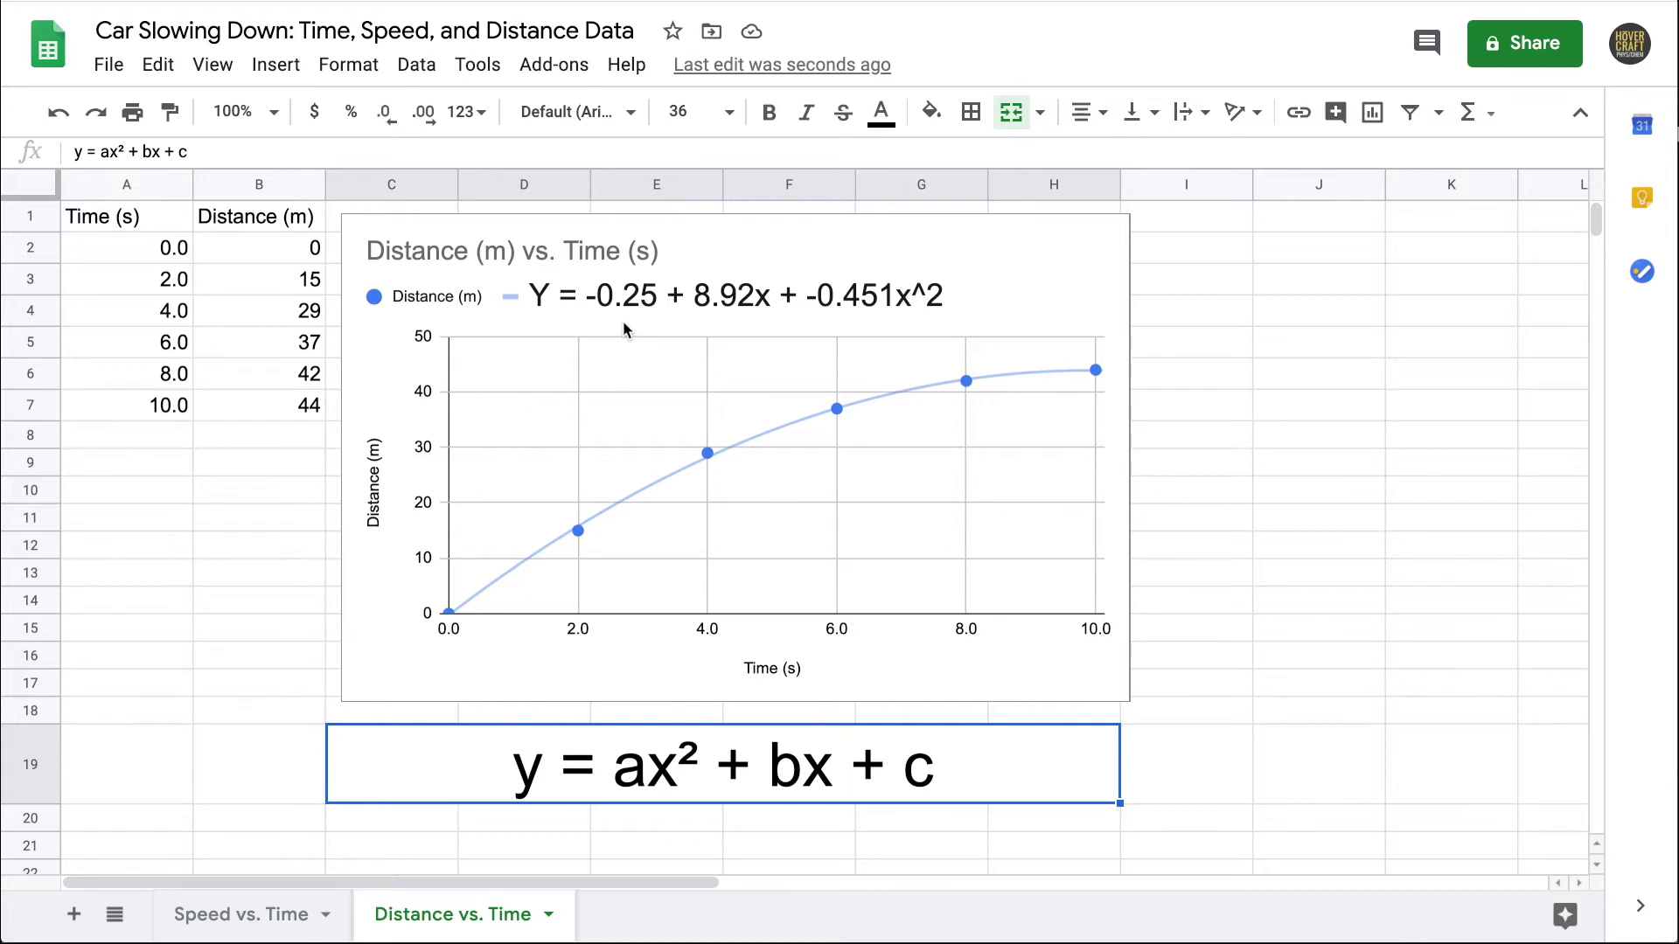
Move -0.451x^2 right after 'Y = ' and -0.25 to the equation's end, fixing spacing.
double_click(622, 297)
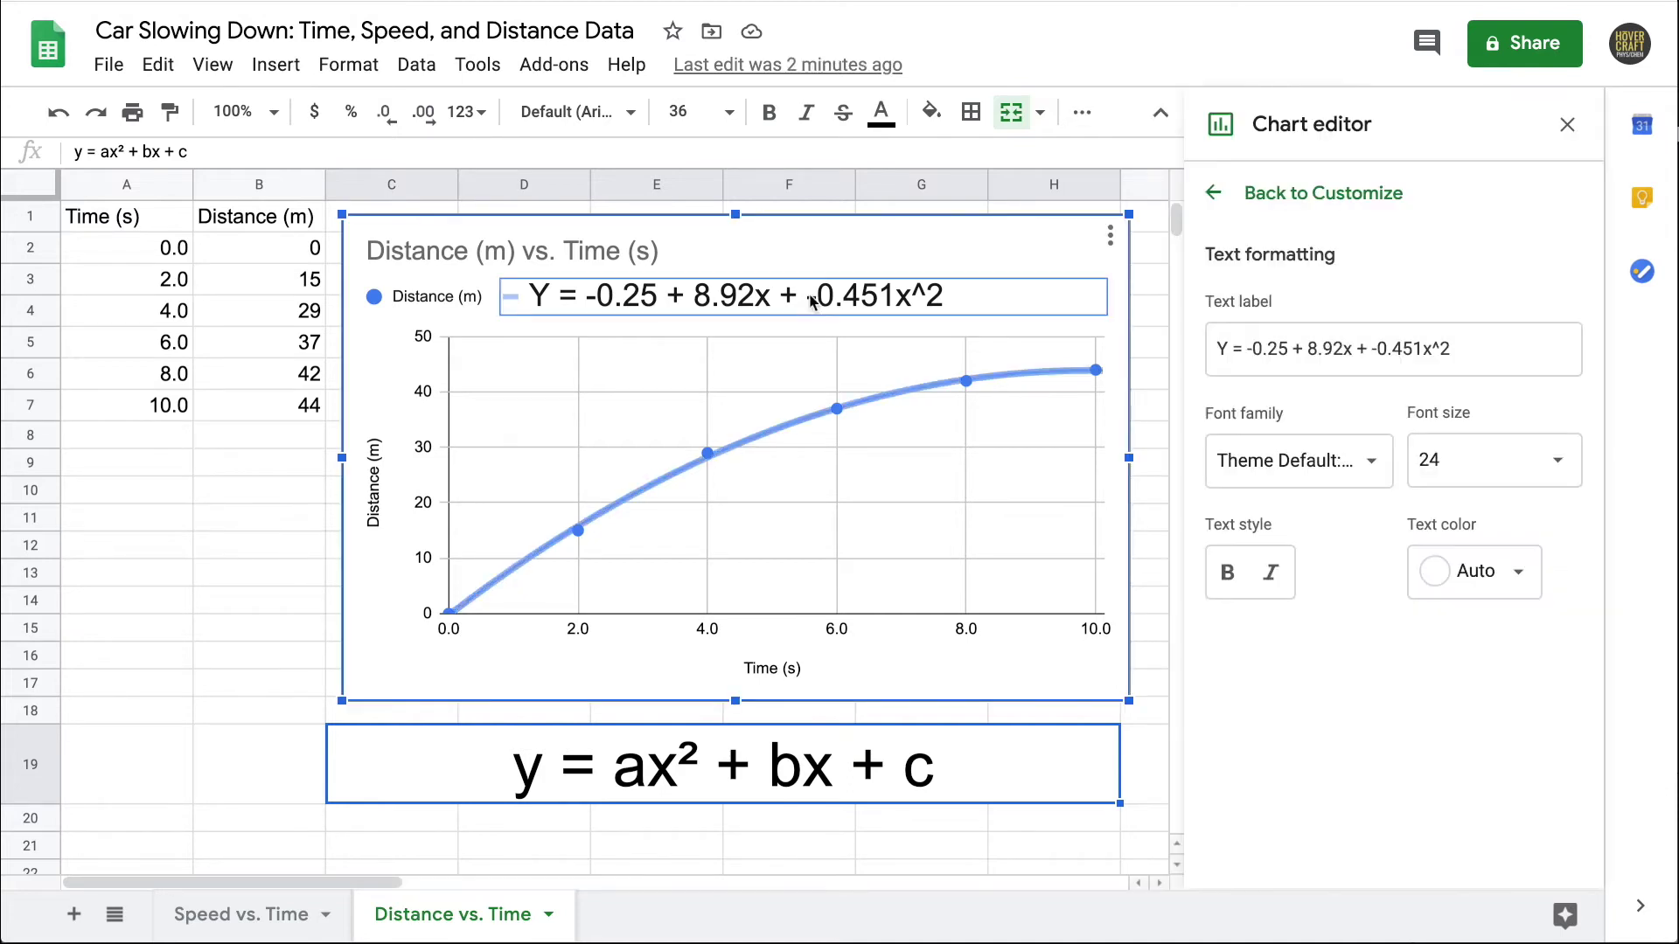
click(710, 290)
drag(710, 289, 643, 289)
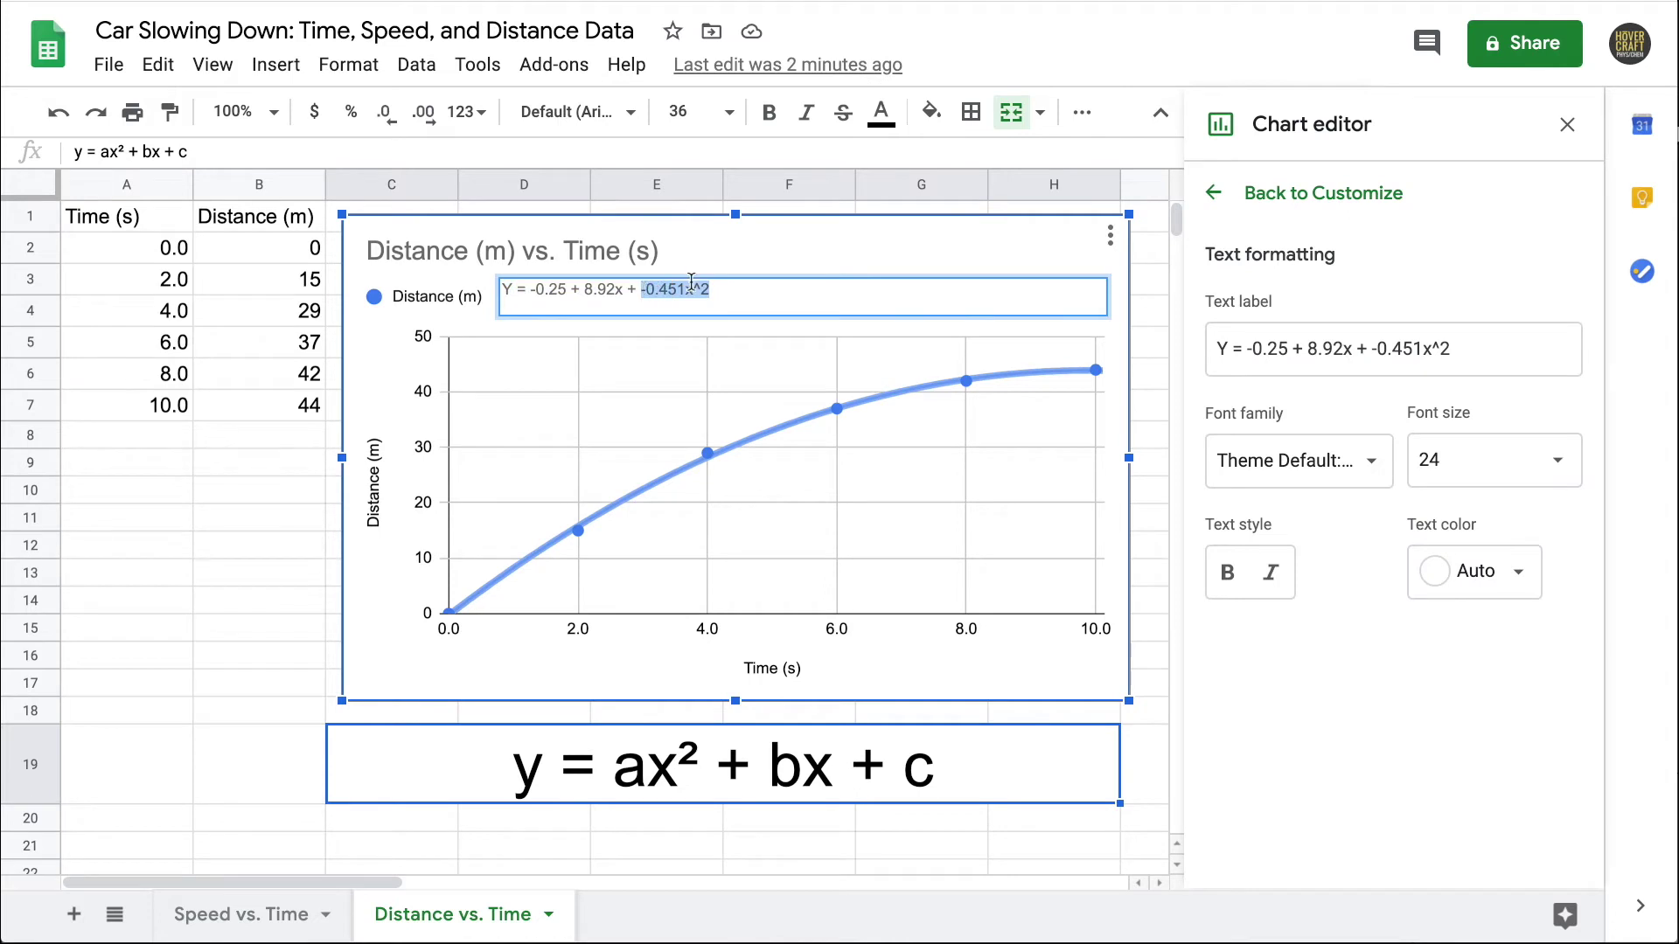
key(BackSpace)
text(-0.451x^2)
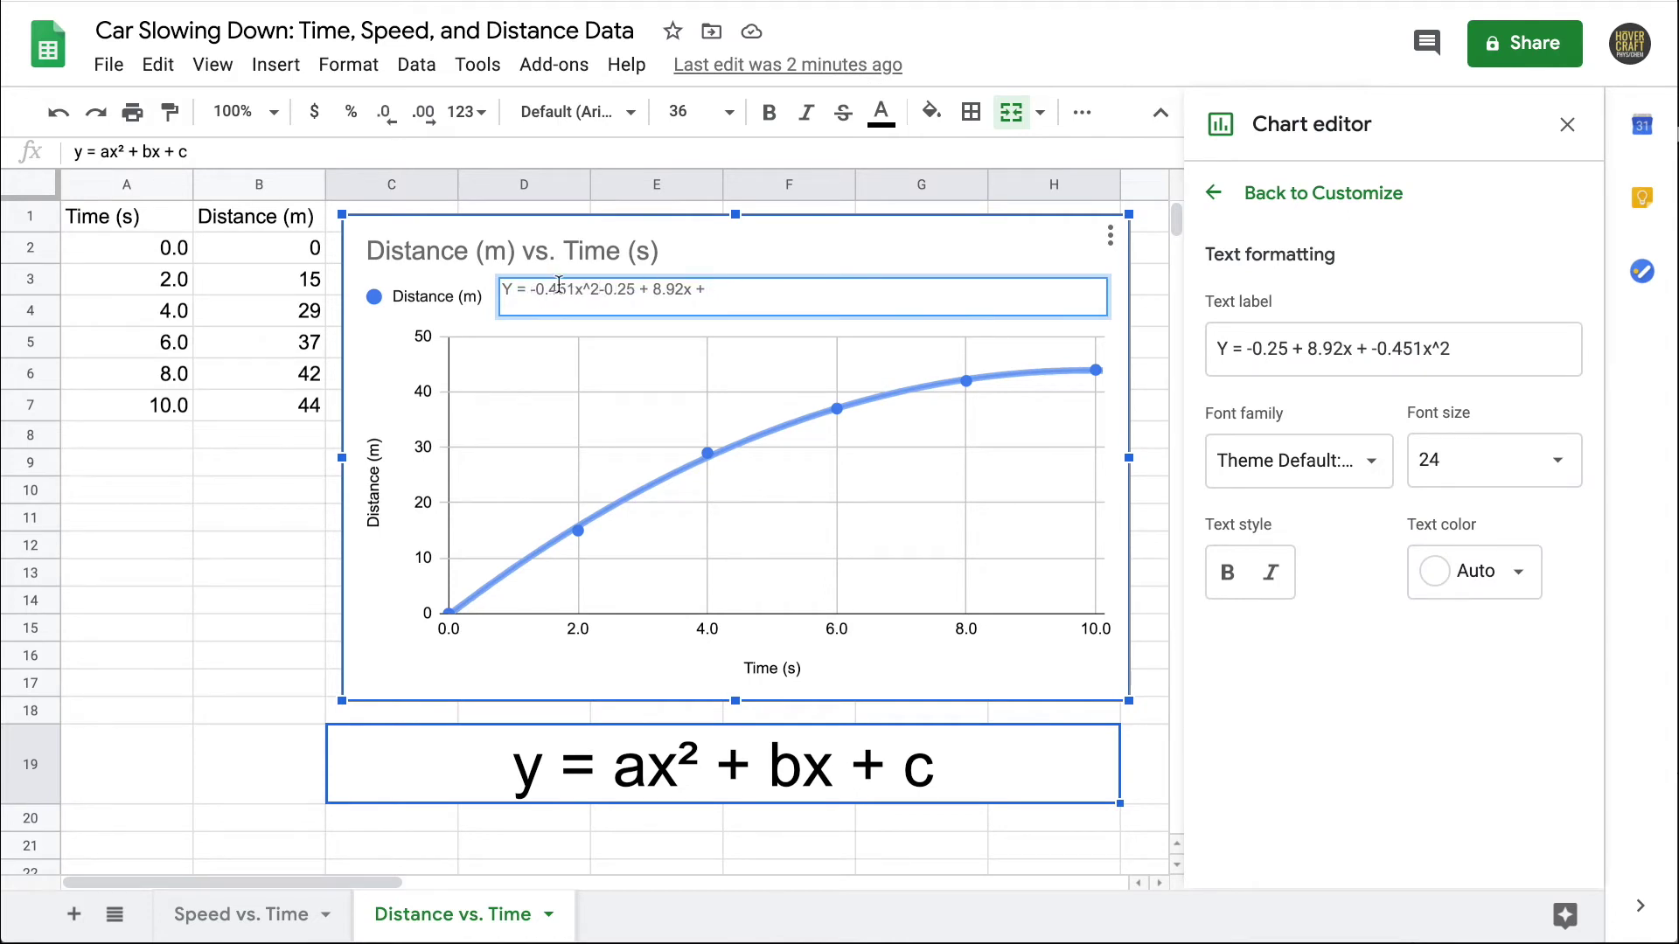
key(shift+Right)
key(shift+Right)
key(shift+Right)
key(shift+Right)
key(shift+Right)
key(ctrl+x)
click(703, 291)
key(ctrl+v)
click(617, 290)
key(BackSpace)
click(700, 313)
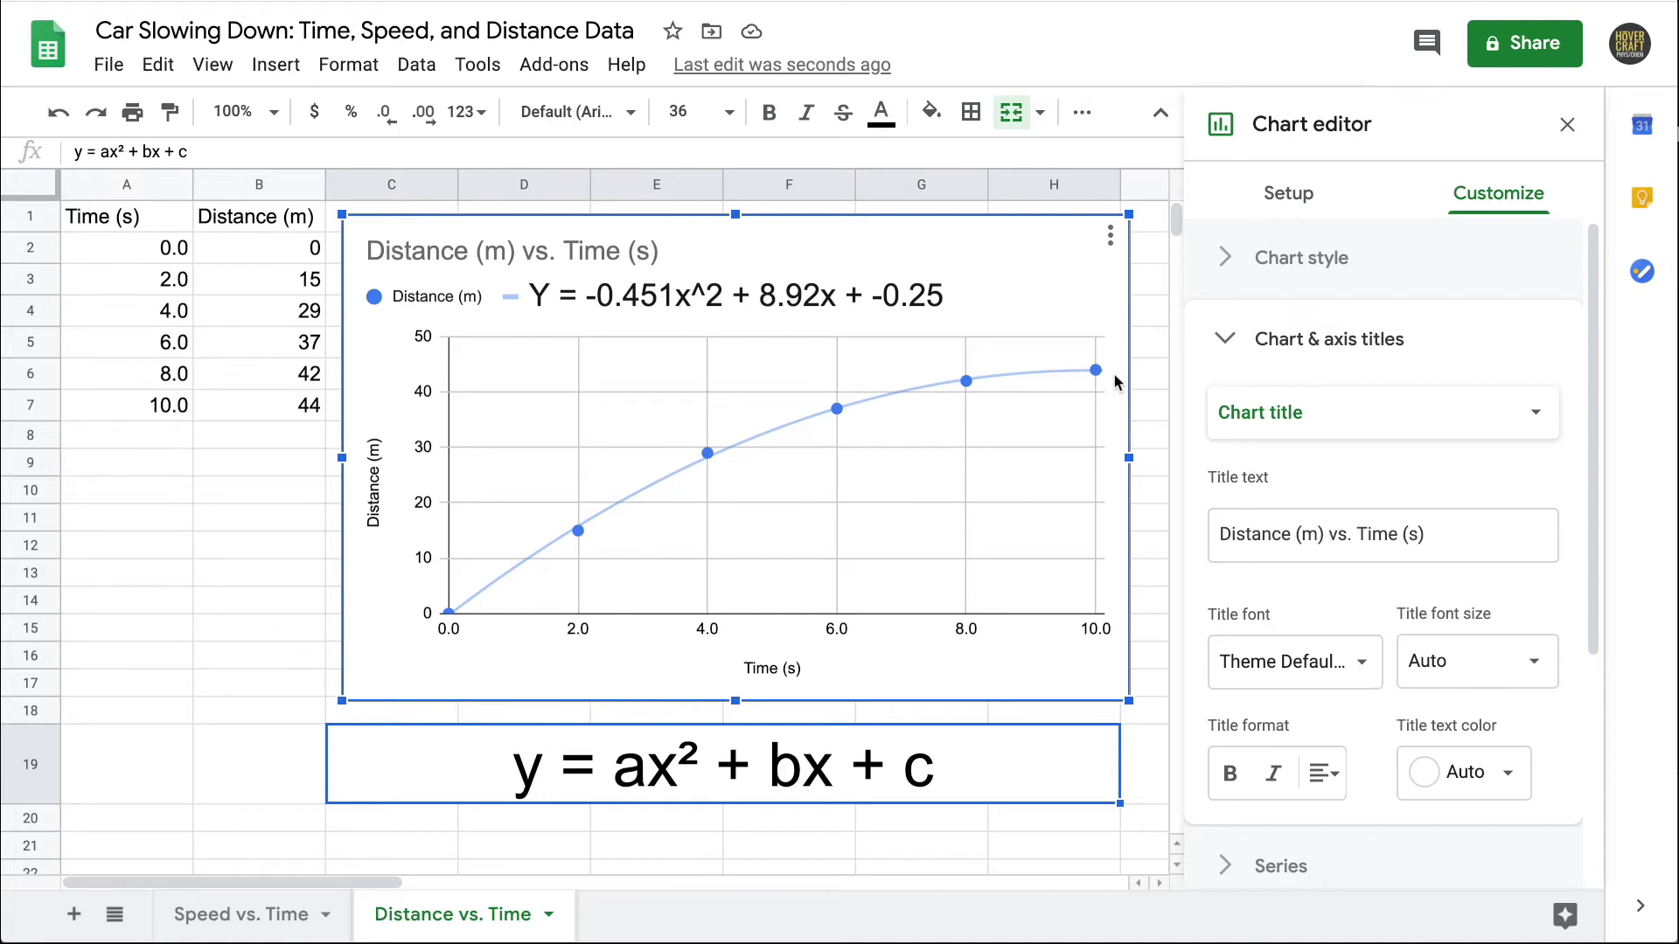
Replace the Y at the start of the legend equation with 'Distance'.
click(547, 297)
click(547, 297)
click(546, 297)
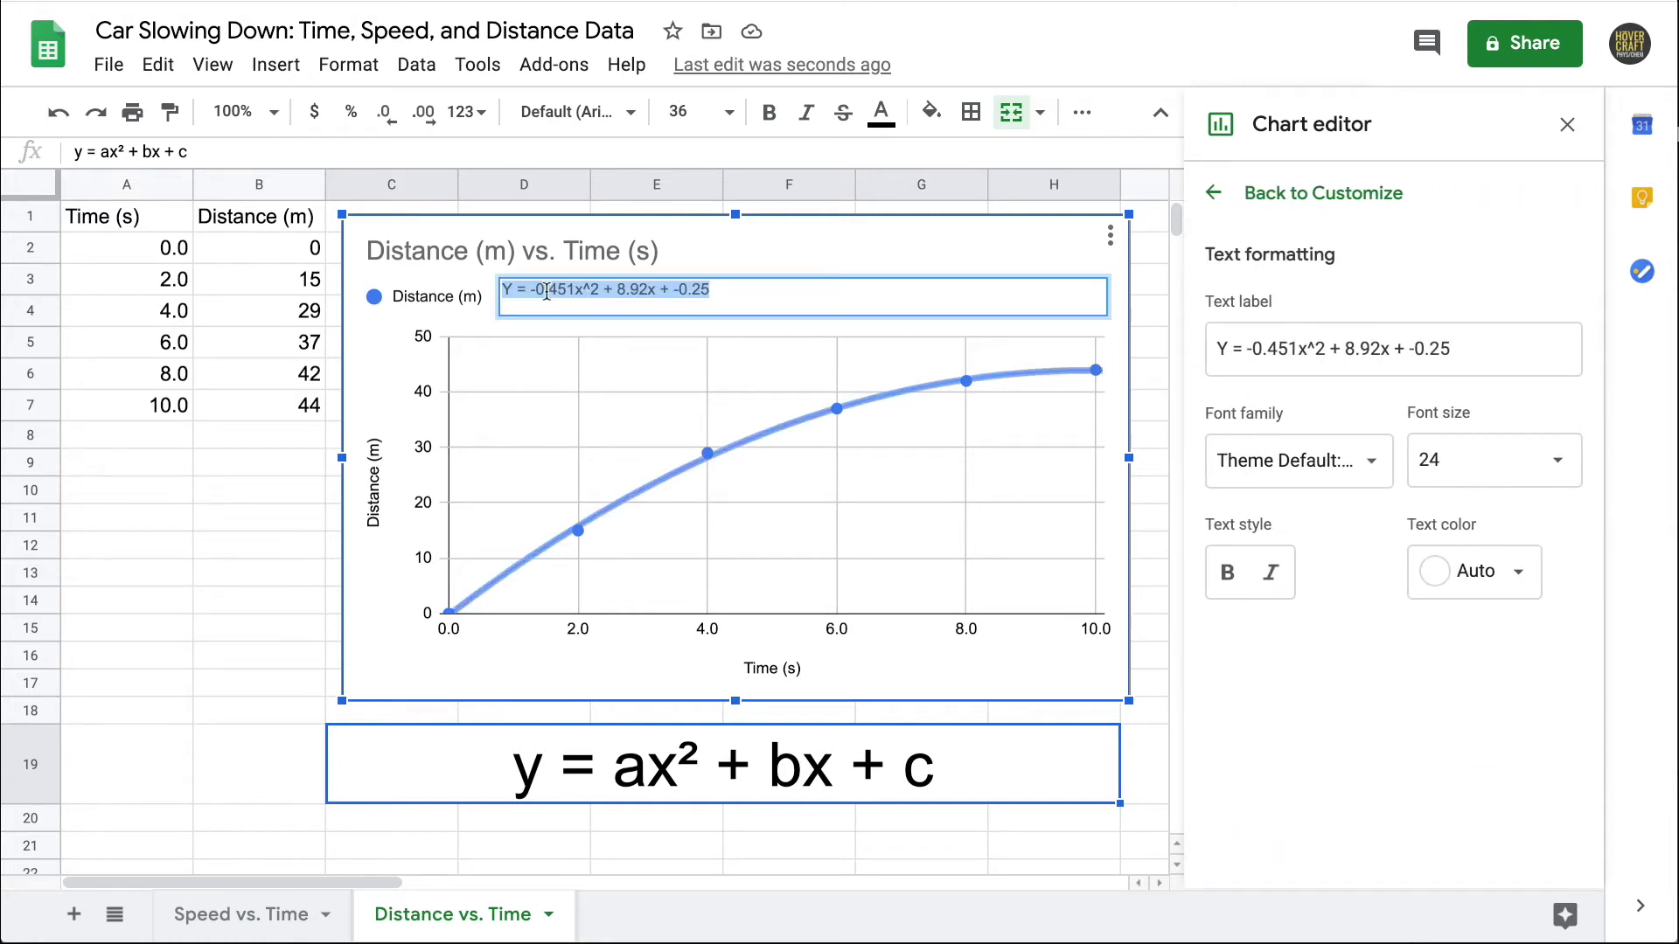
click(515, 290)
key(BackSpace)
text(Distance)
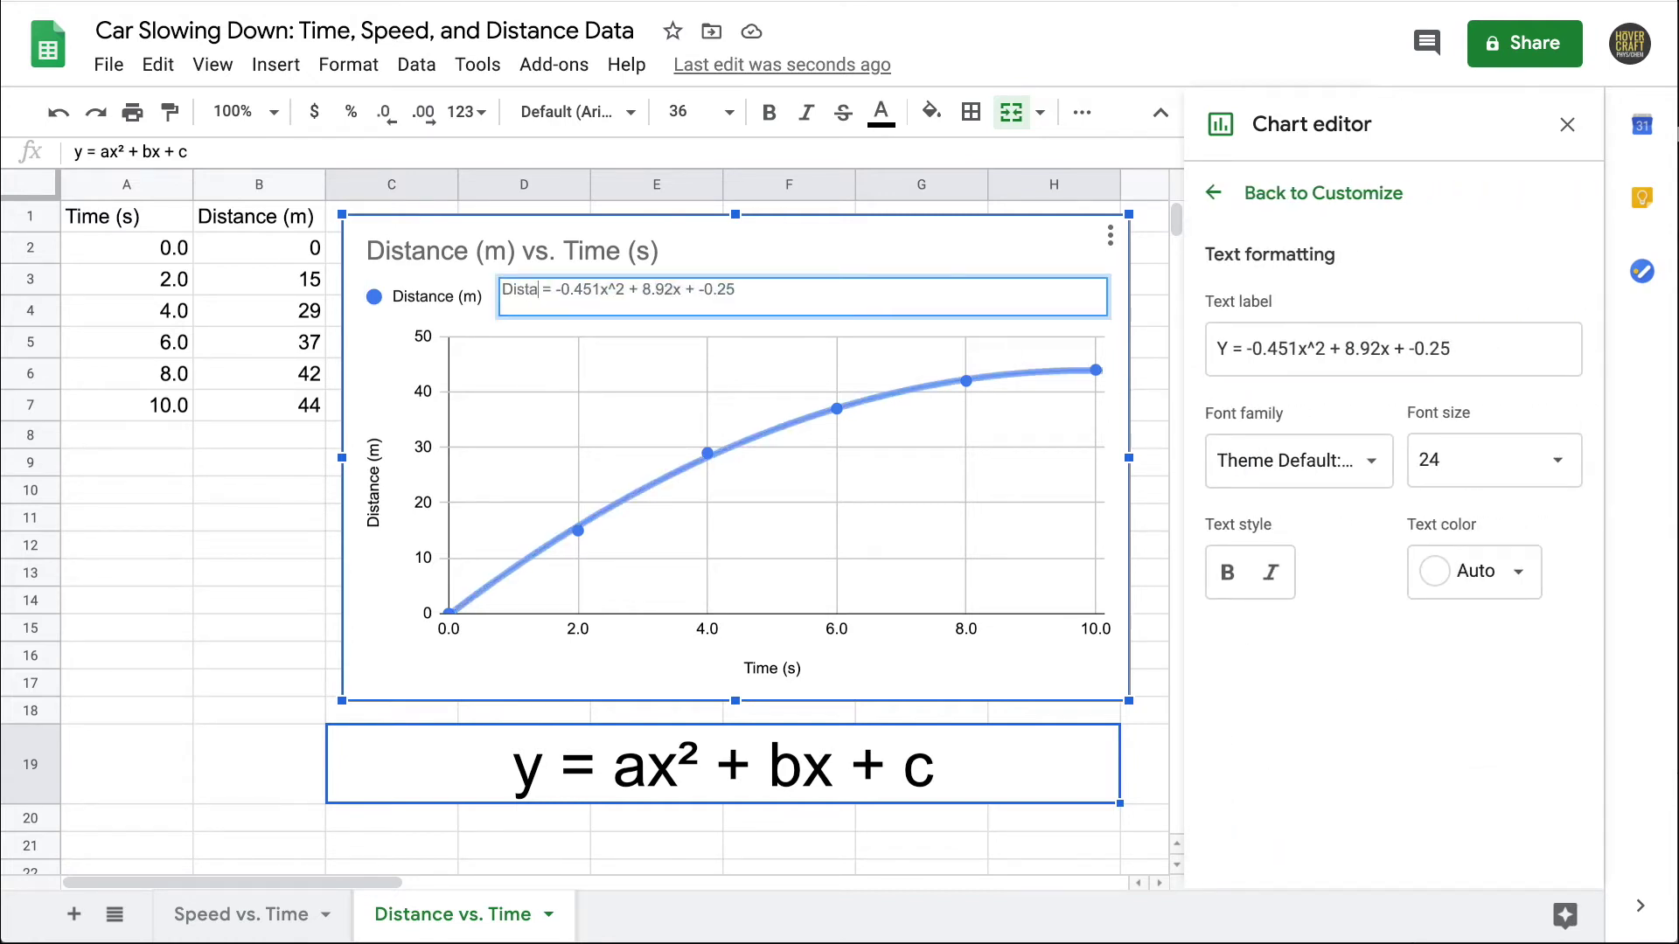
key(Return)
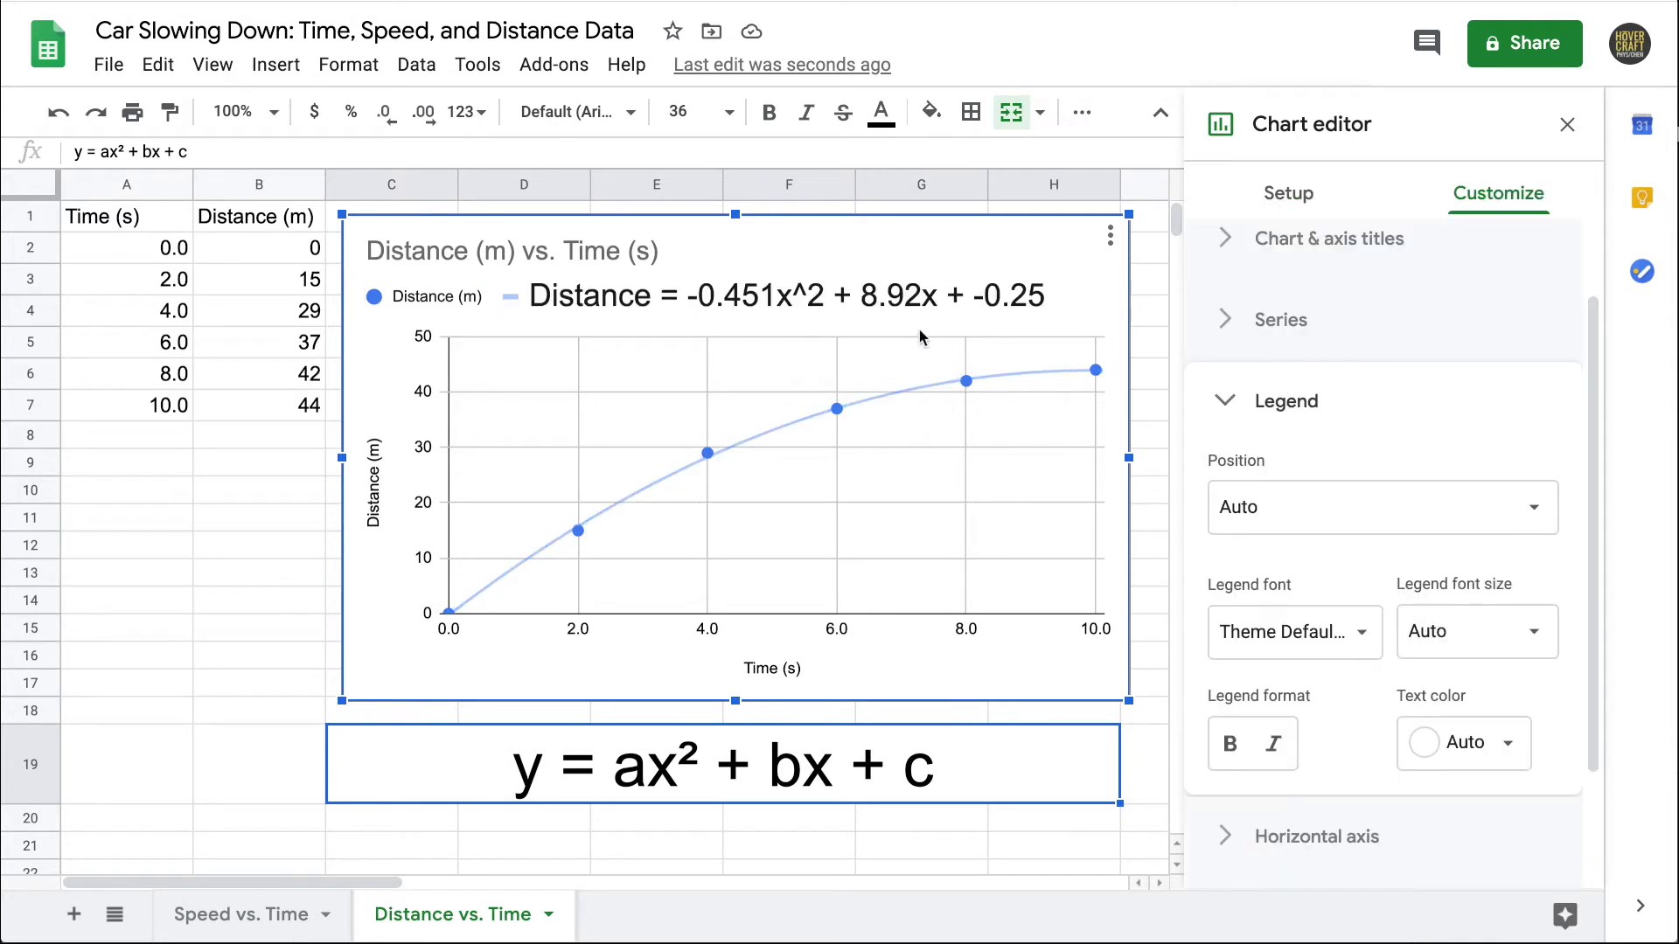
Replace each x in the equation with (Time), giving -0.451(Time^2) + 8.92(Time).
double_click(786, 325)
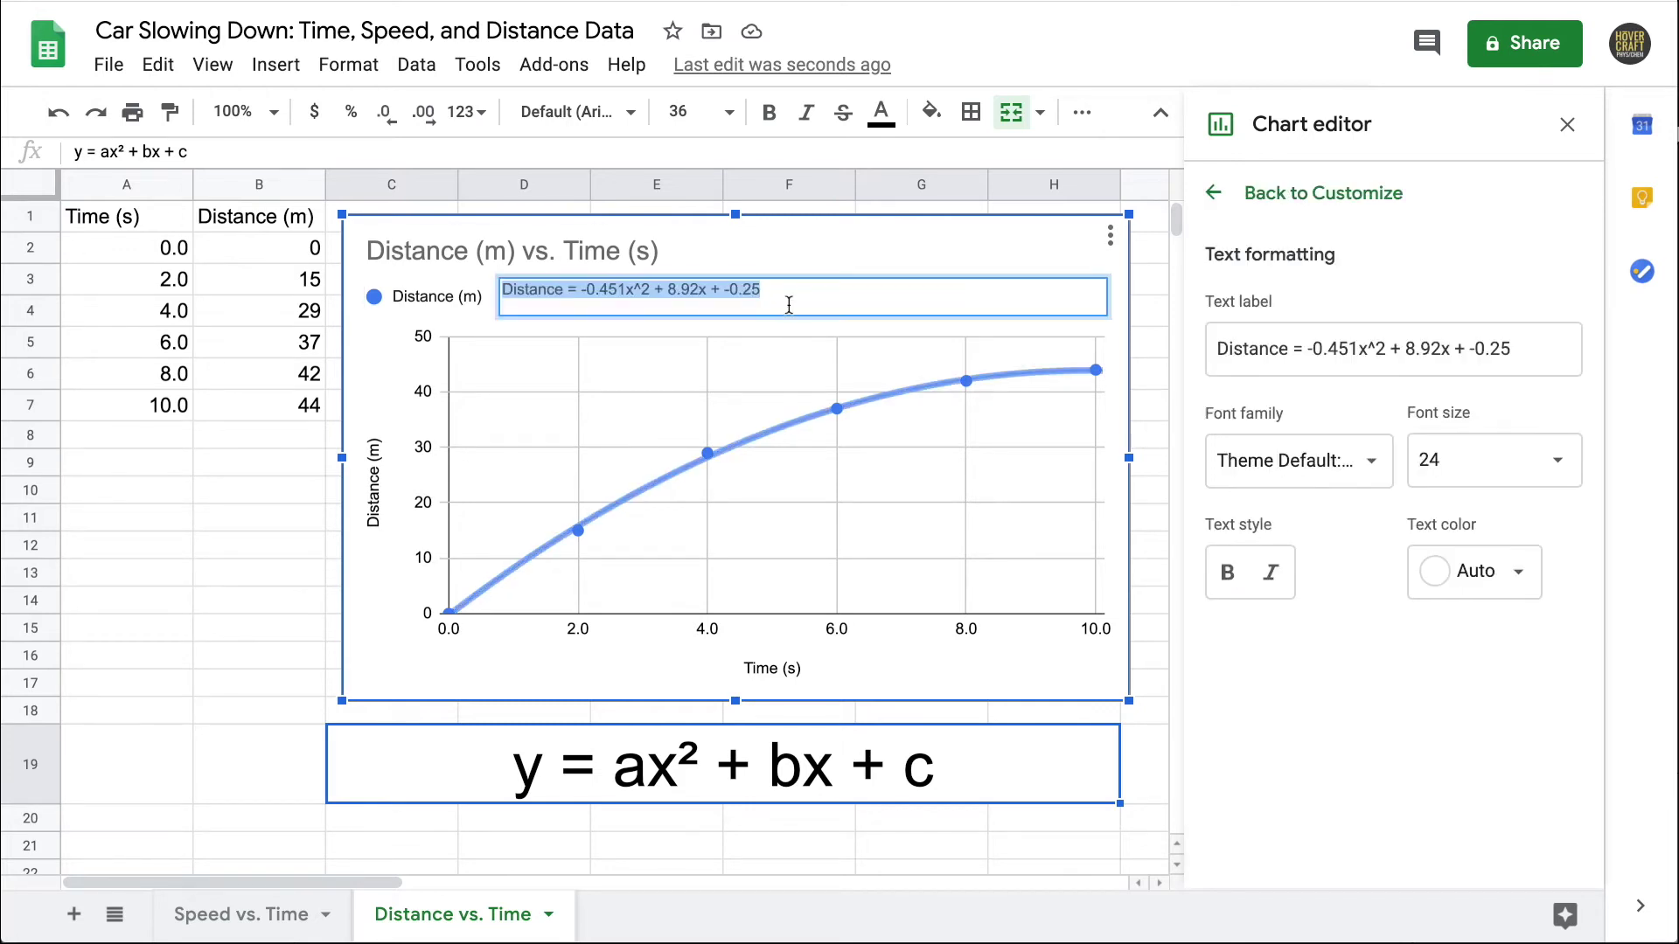
key(BackSpace)
text((Time)
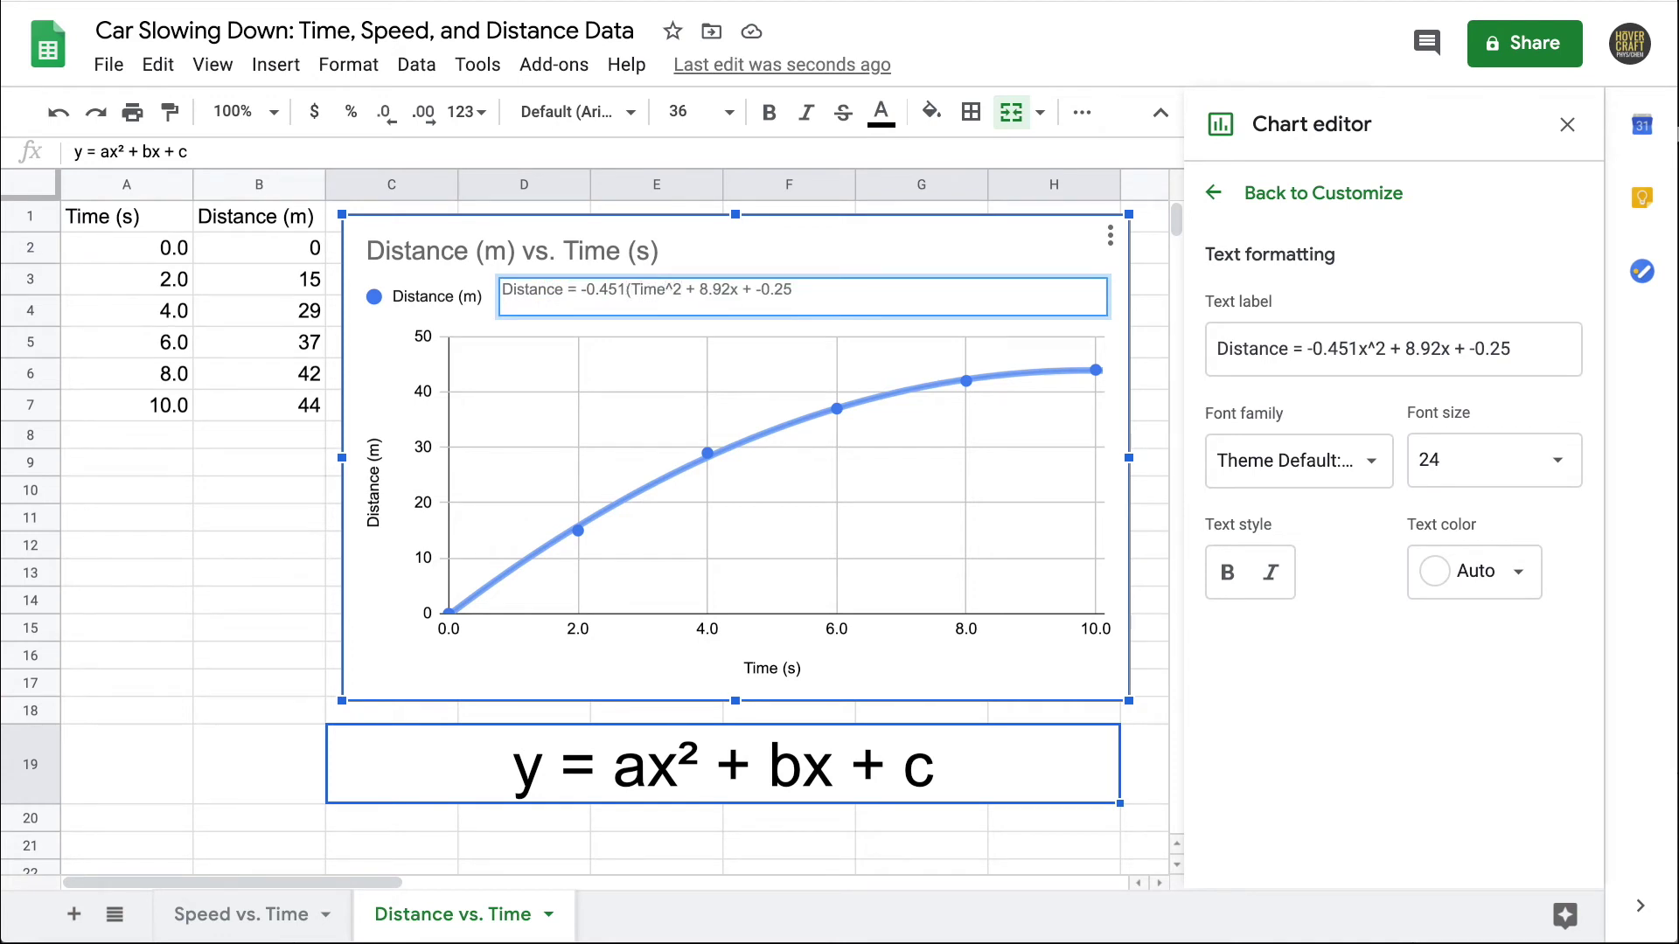
key(Right)
text())
key(Right)
key(Right)
key(Right)
key(Right)
key(Right)
key(Right)
key(Right)
key(Right)
key(BackSpace)
text((Time))
click(1103, 323)
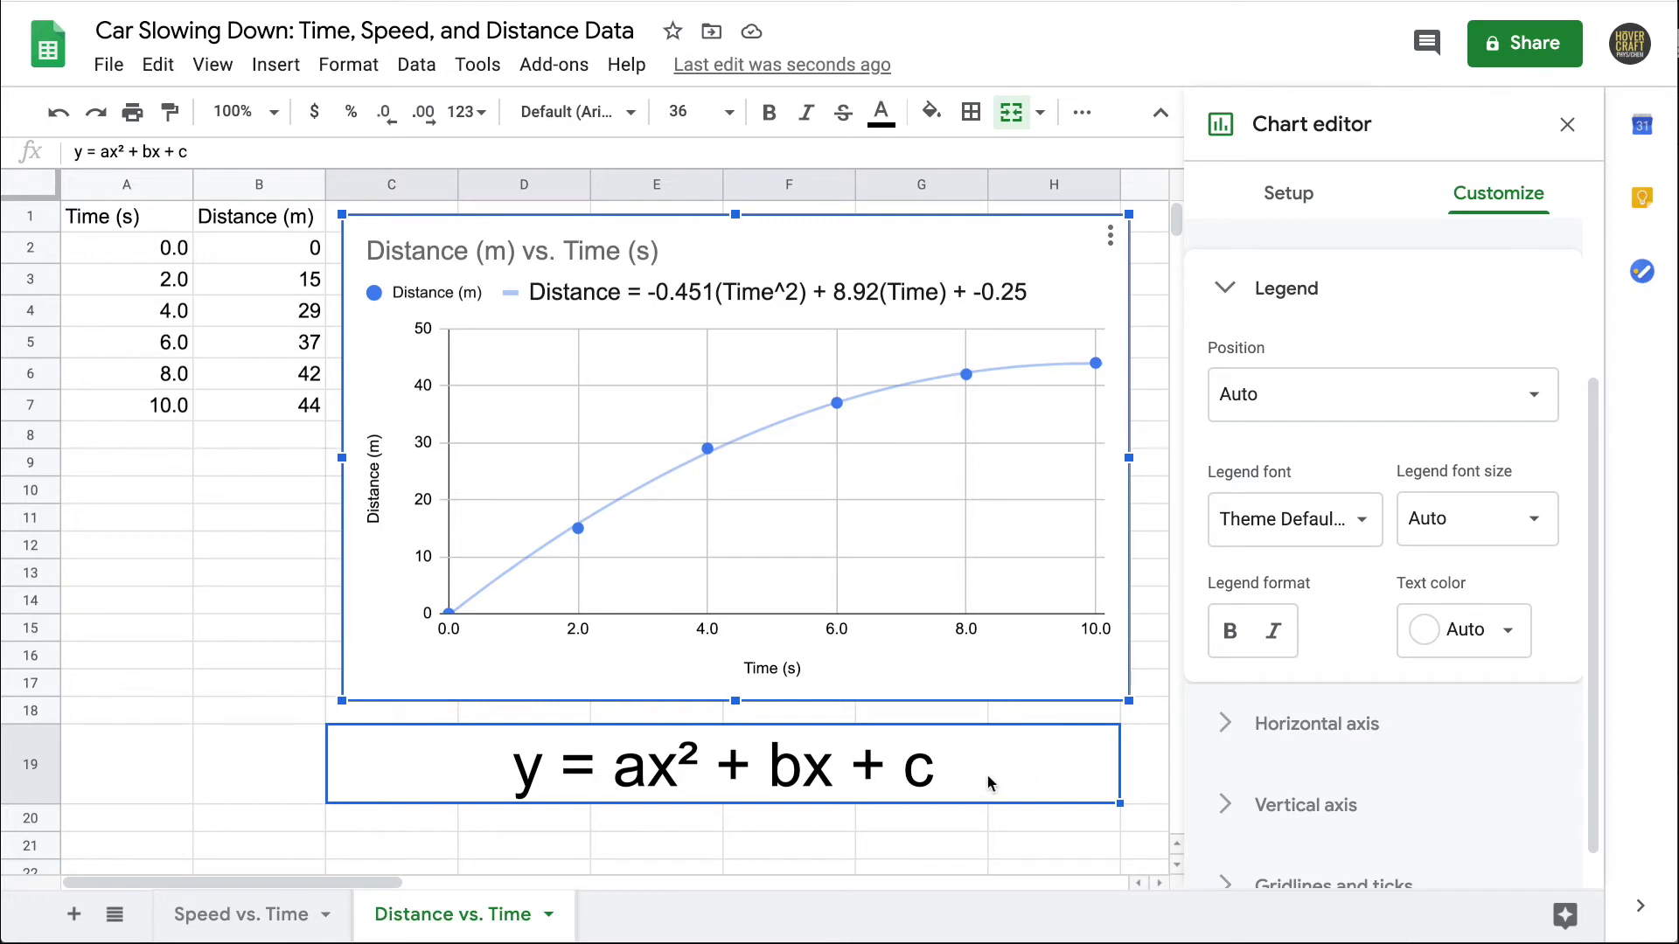
Close the Chart editor panel so the Distance vs. Time chart and legend equation are fully visible.
click(1567, 124)
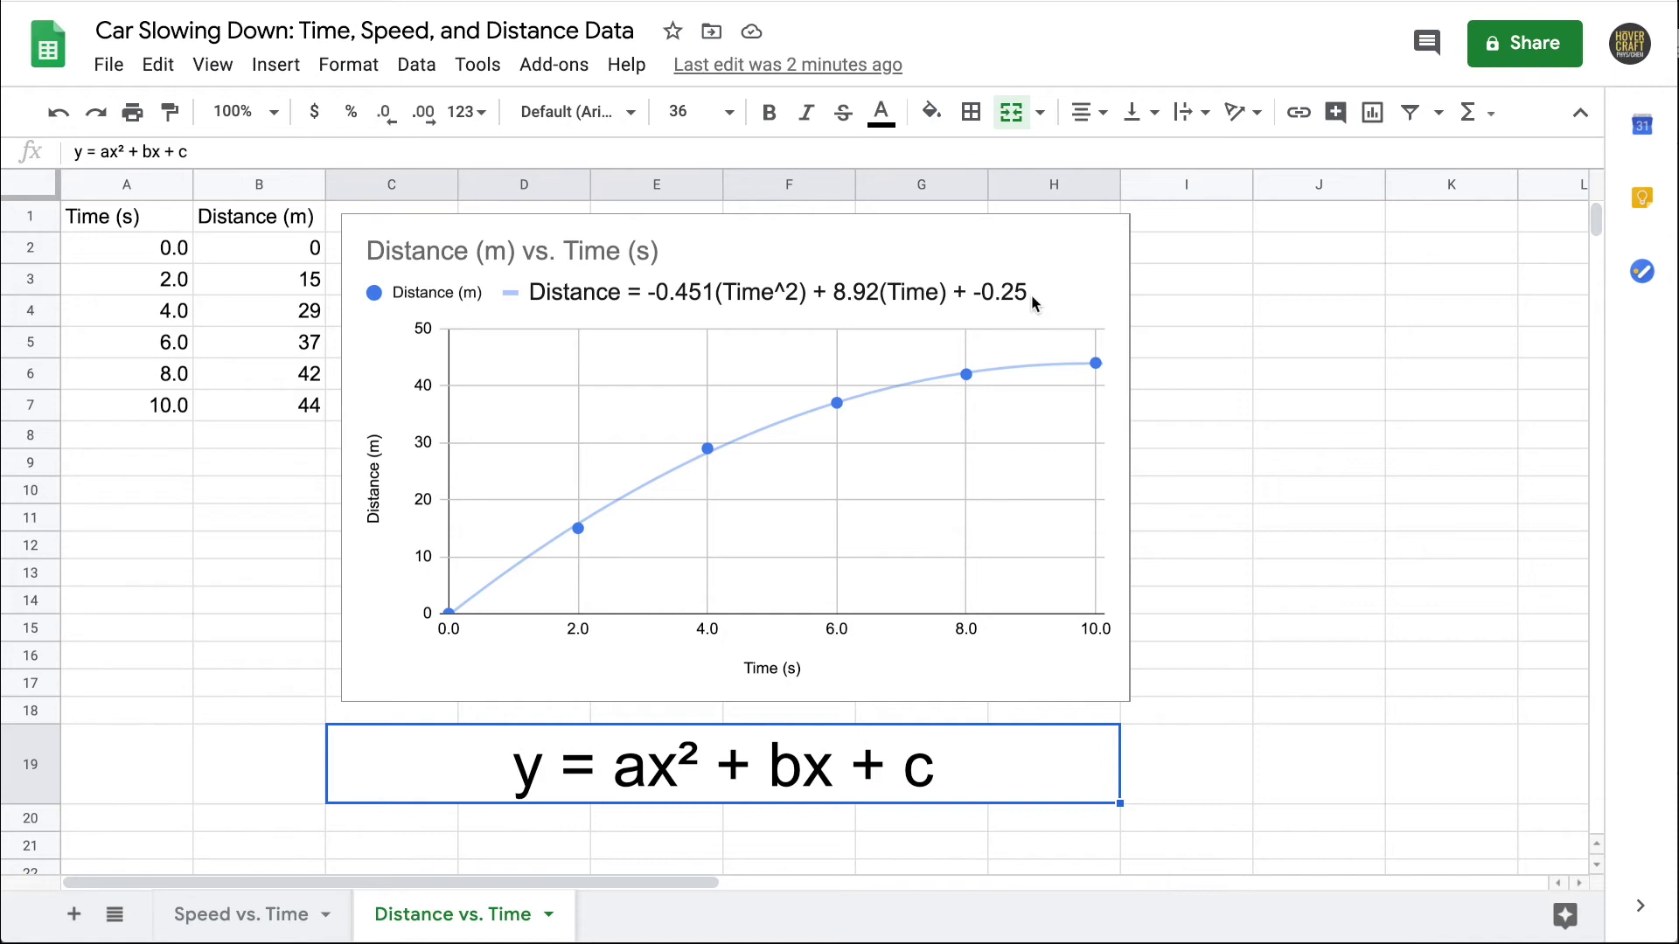
Delete the trailing ' + -0.25' constant so the legend equation ends at 8.92(Time).
double_click(1030, 295)
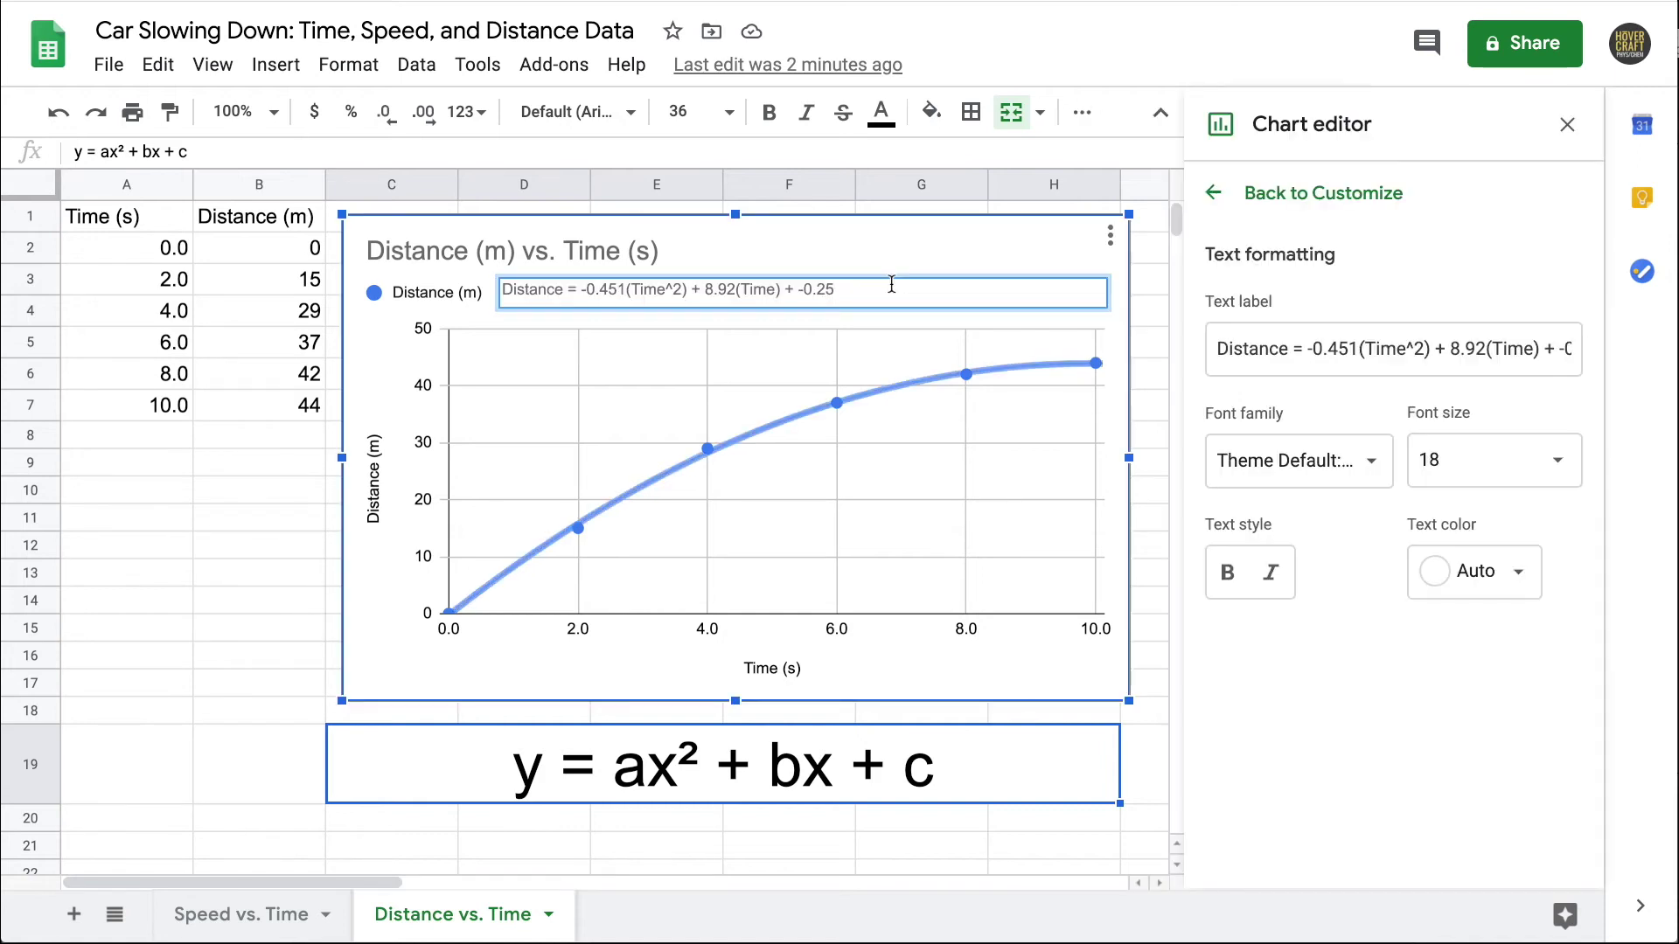
key(BackSpace)
key(BackSpace)
key(BackSpace)
key(BackSpace)
key(BackSpace)
key(BackSpace)
key(BackSpace)
key(BackSpace)
click(1056, 277)
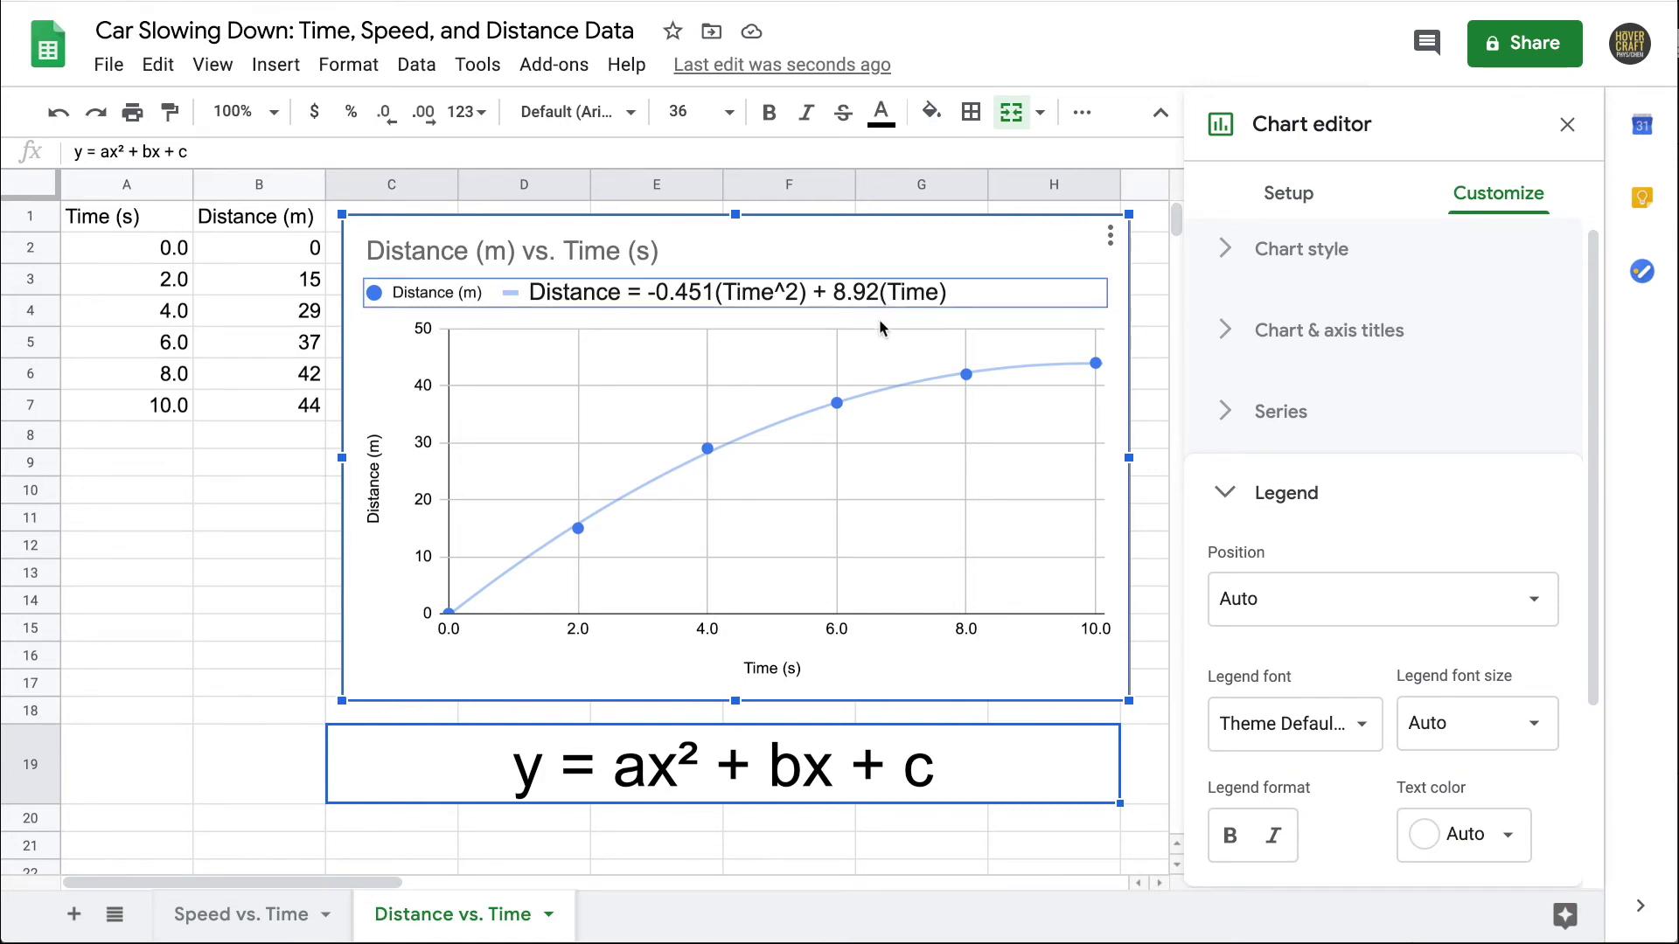
double_click(874, 292)
Wrap the linear coefficient in the legend equation as (8.92 m/s)(Time).
text(m/s))
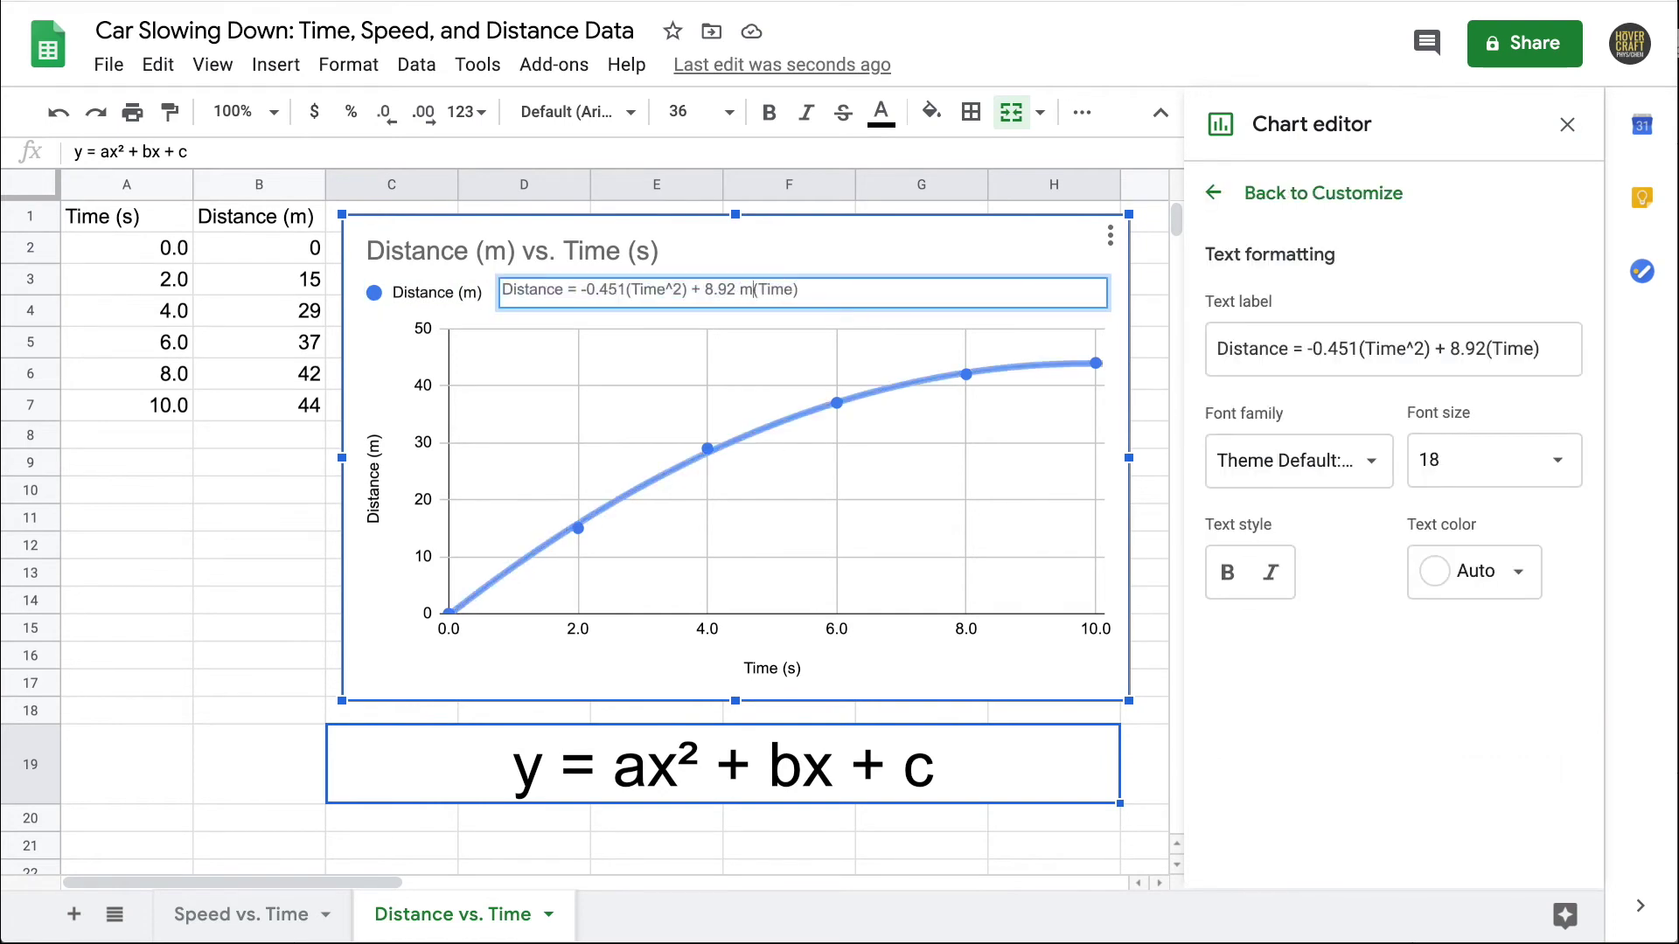
click(704, 289)
text(()
click(799, 276)
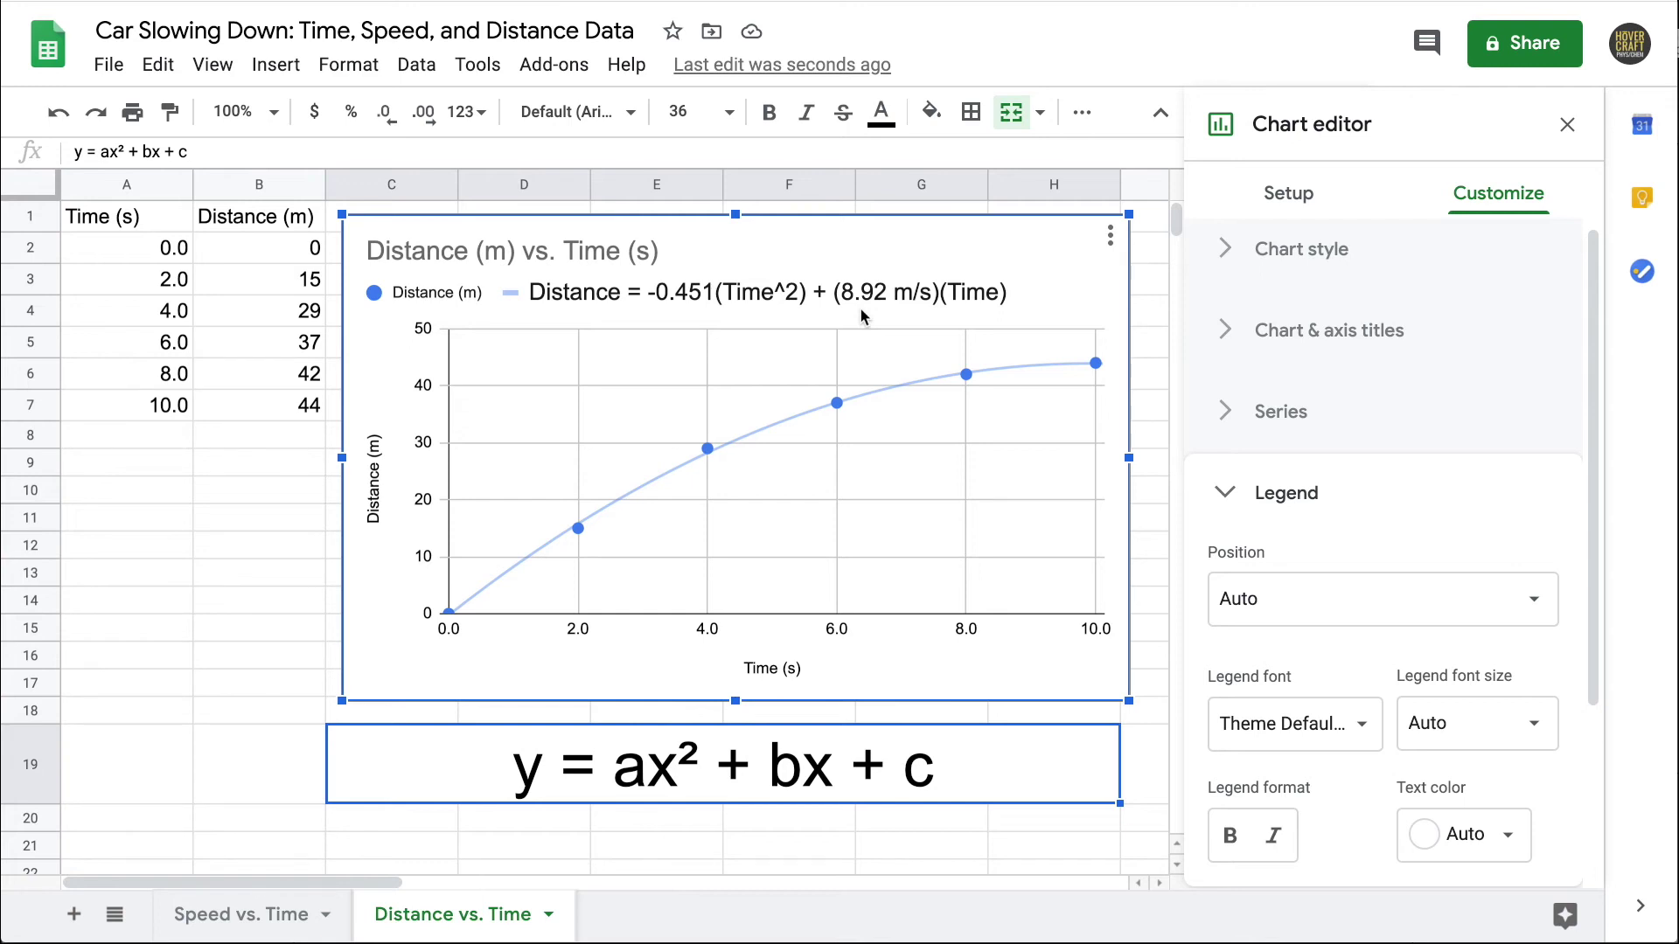
Add units to the quadratic coefficient so it reads (-0.451 m/s^2)(Time^2).
click(887, 313)
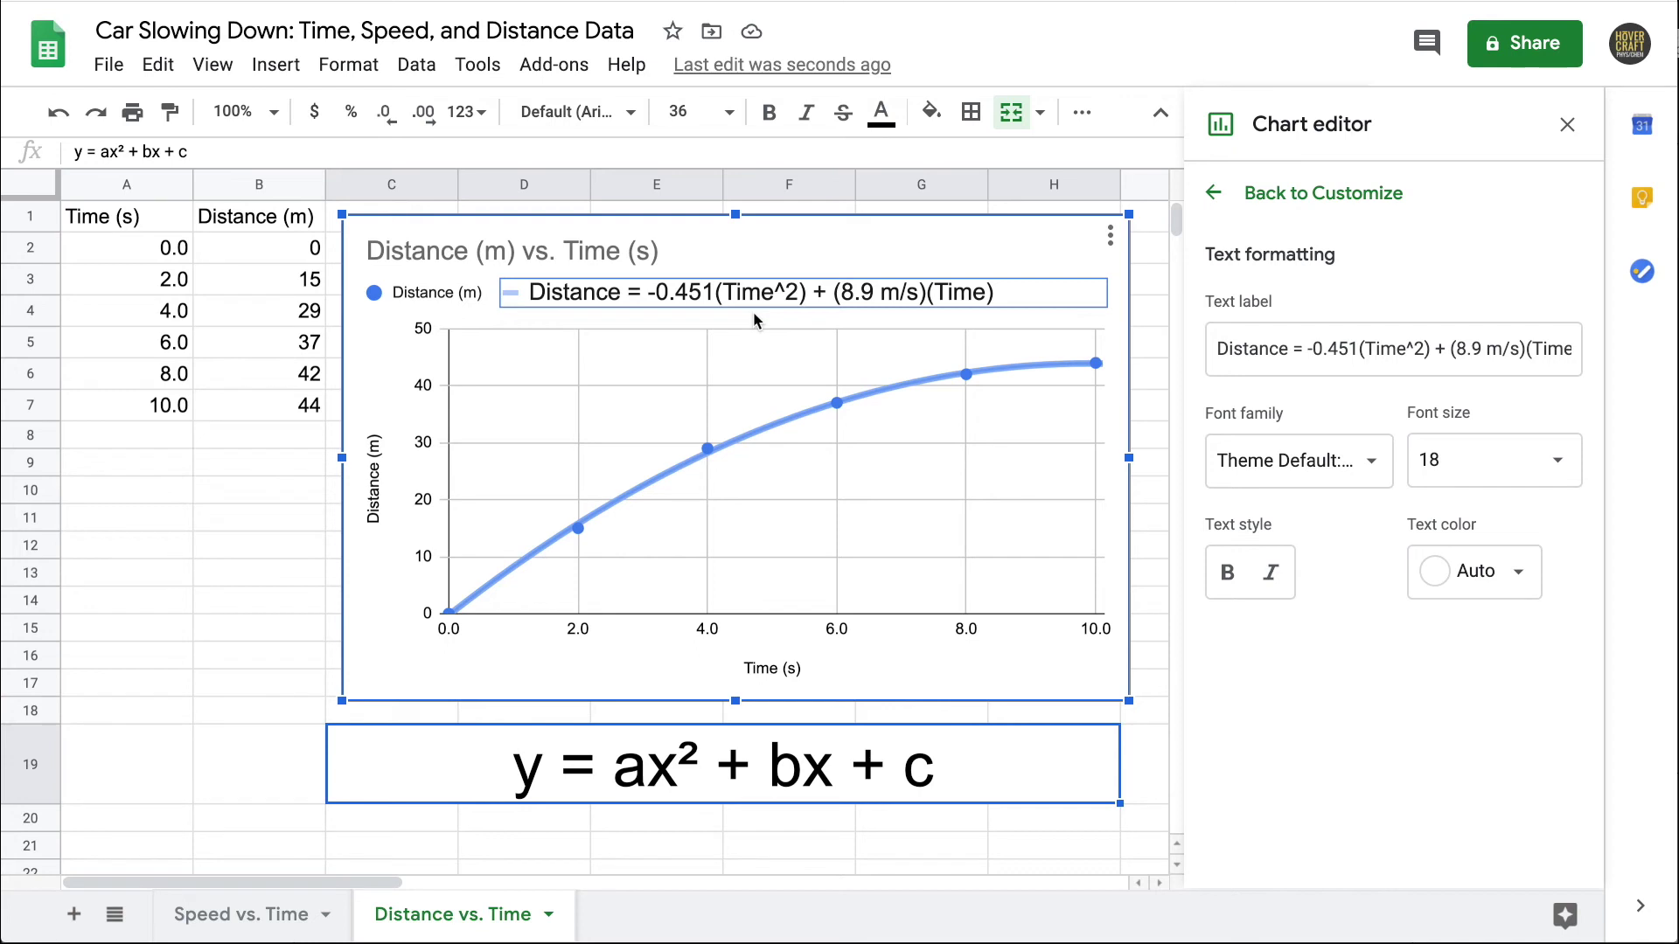
double_click(703, 297)
click(627, 290)
text(m)
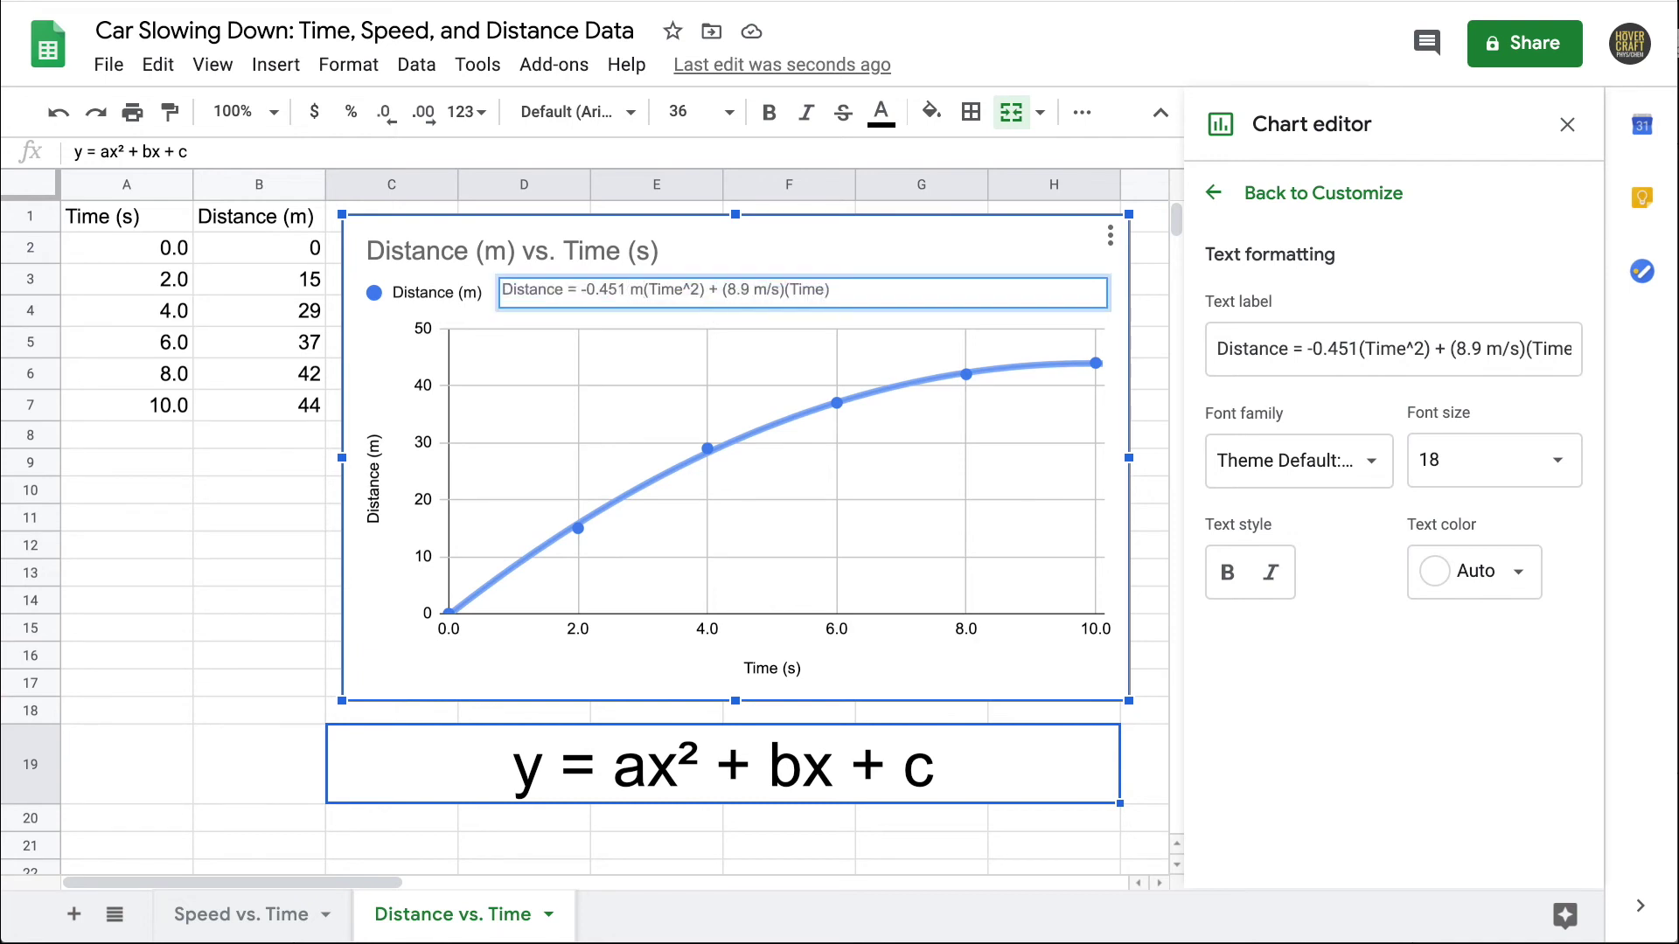
text(/s^2))
click(582, 290)
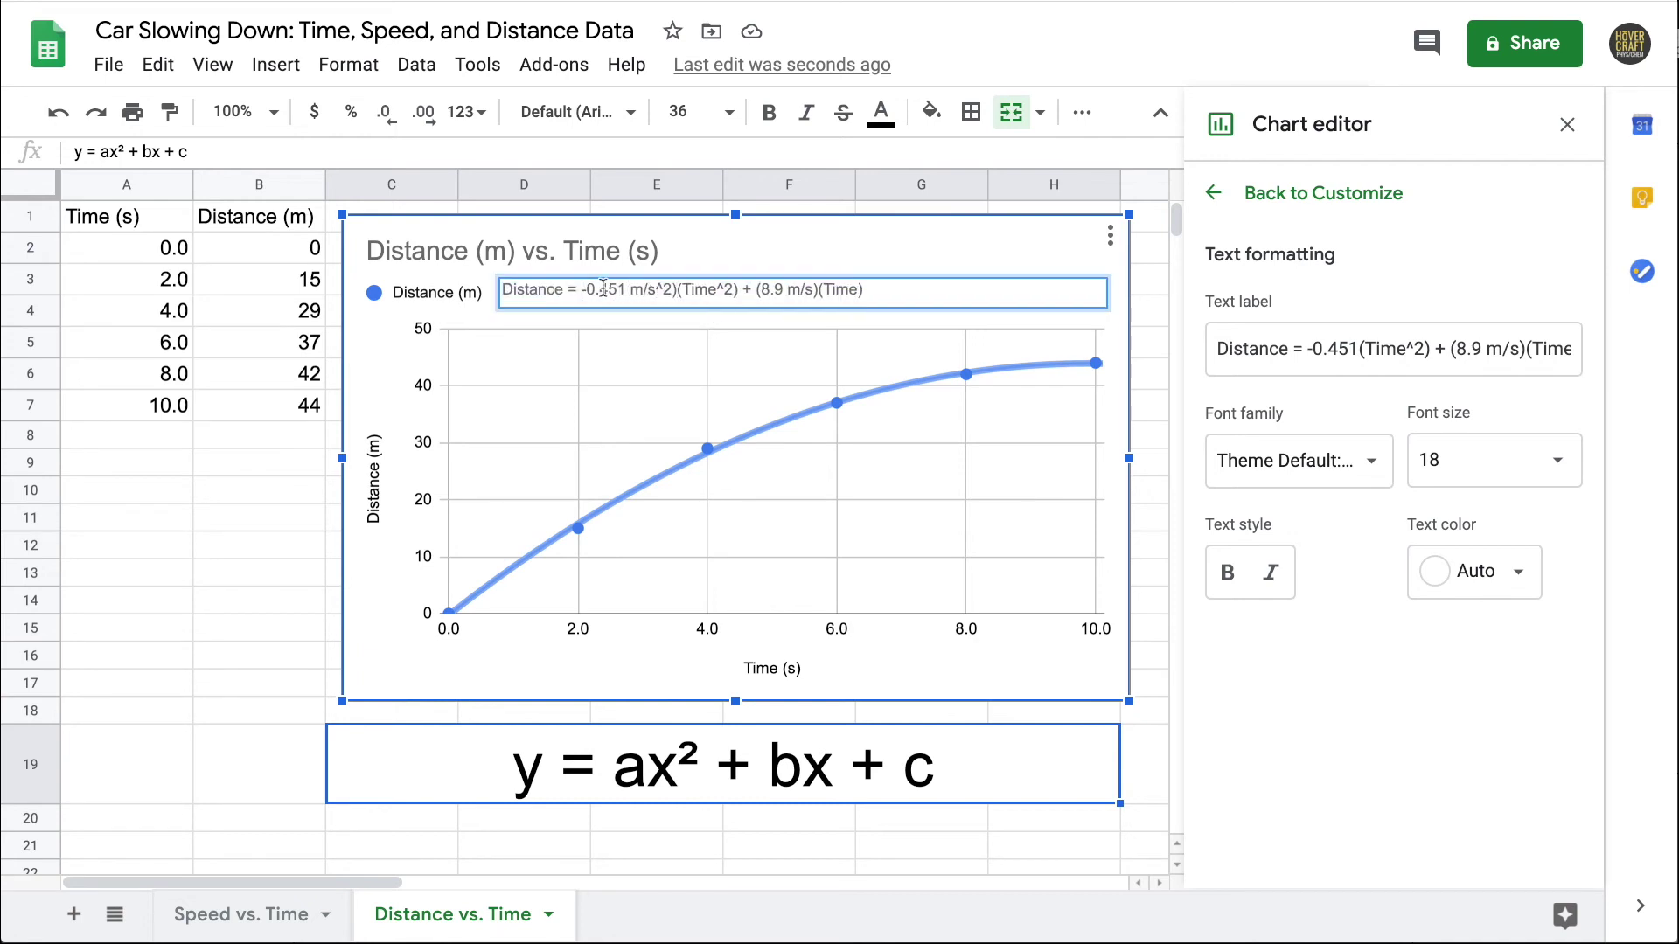
text(()
key(Return)
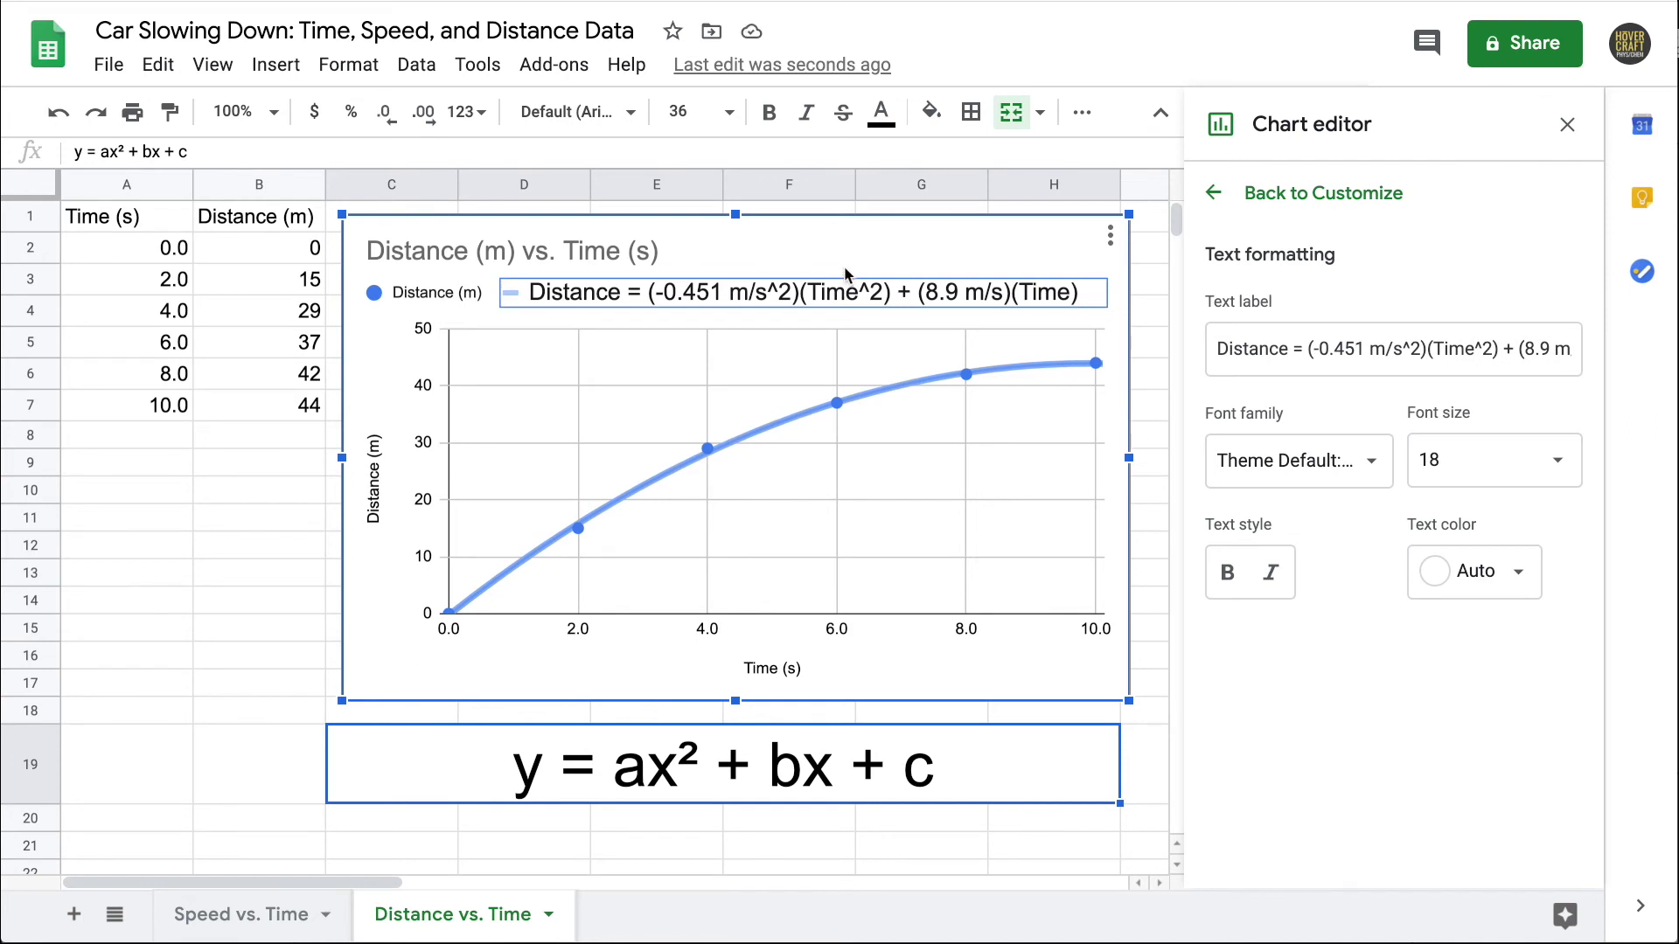
Round the quadratic coefficient in the legend equation from -0.451 to -0.45.
double_click(726, 297)
click(631, 290)
key(BackSpace)
key(Return)
click(894, 322)
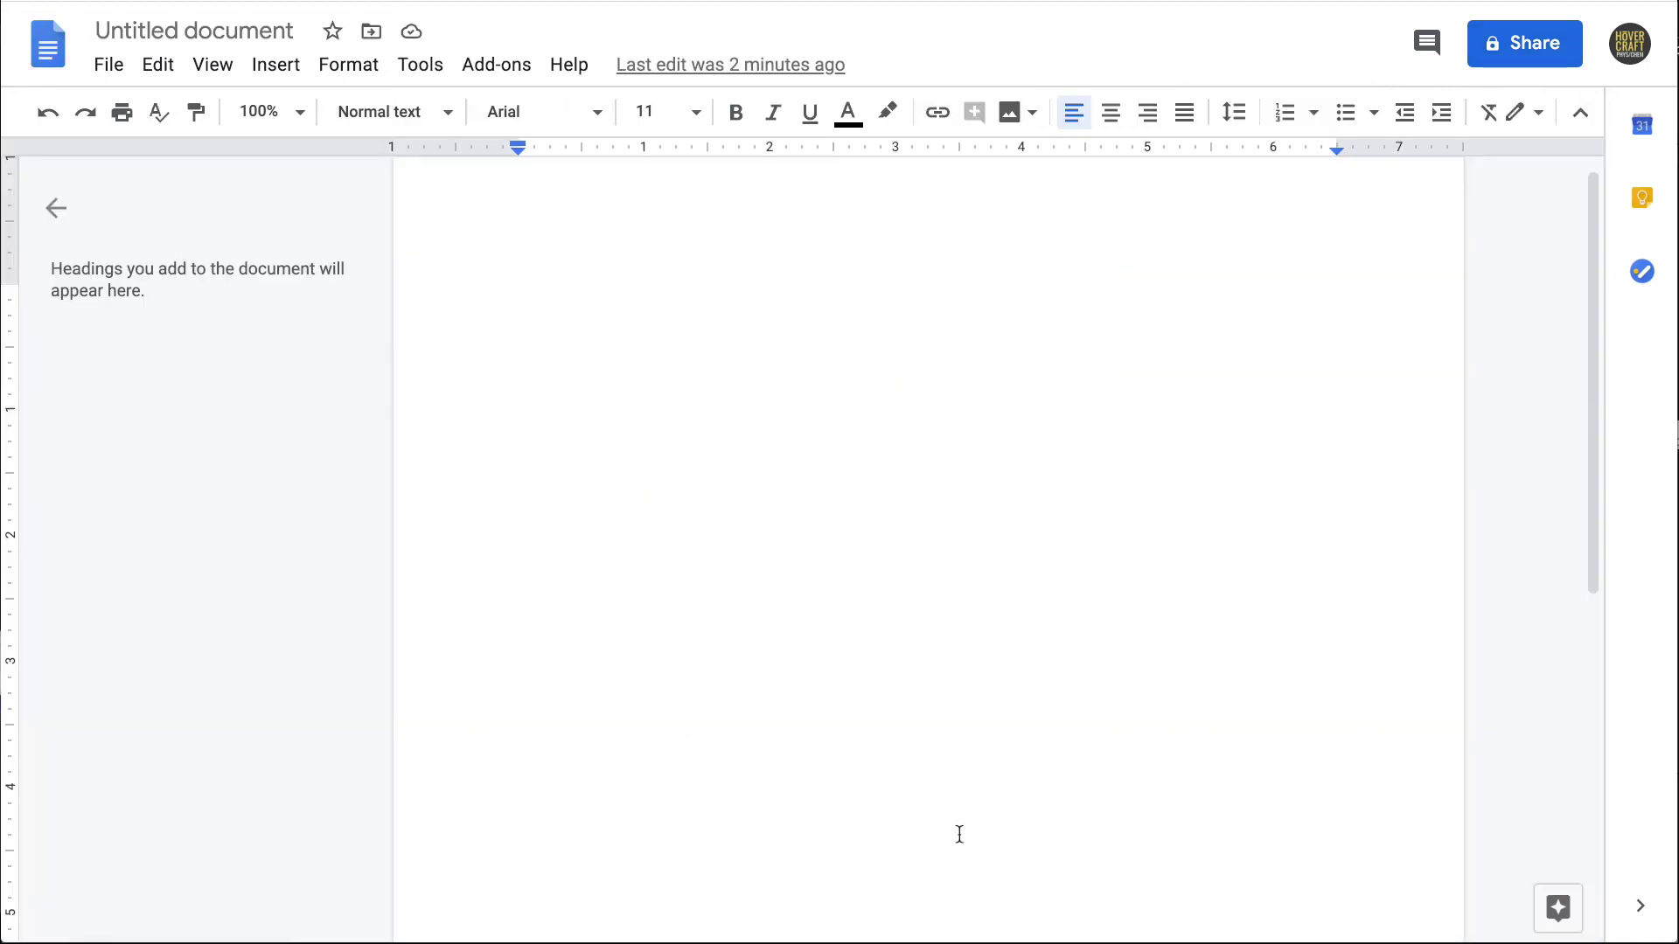
click(287, 81)
Insert a superscript ² character found by searching 'superscript' in the Doc and select it for copying.
click(317, 390)
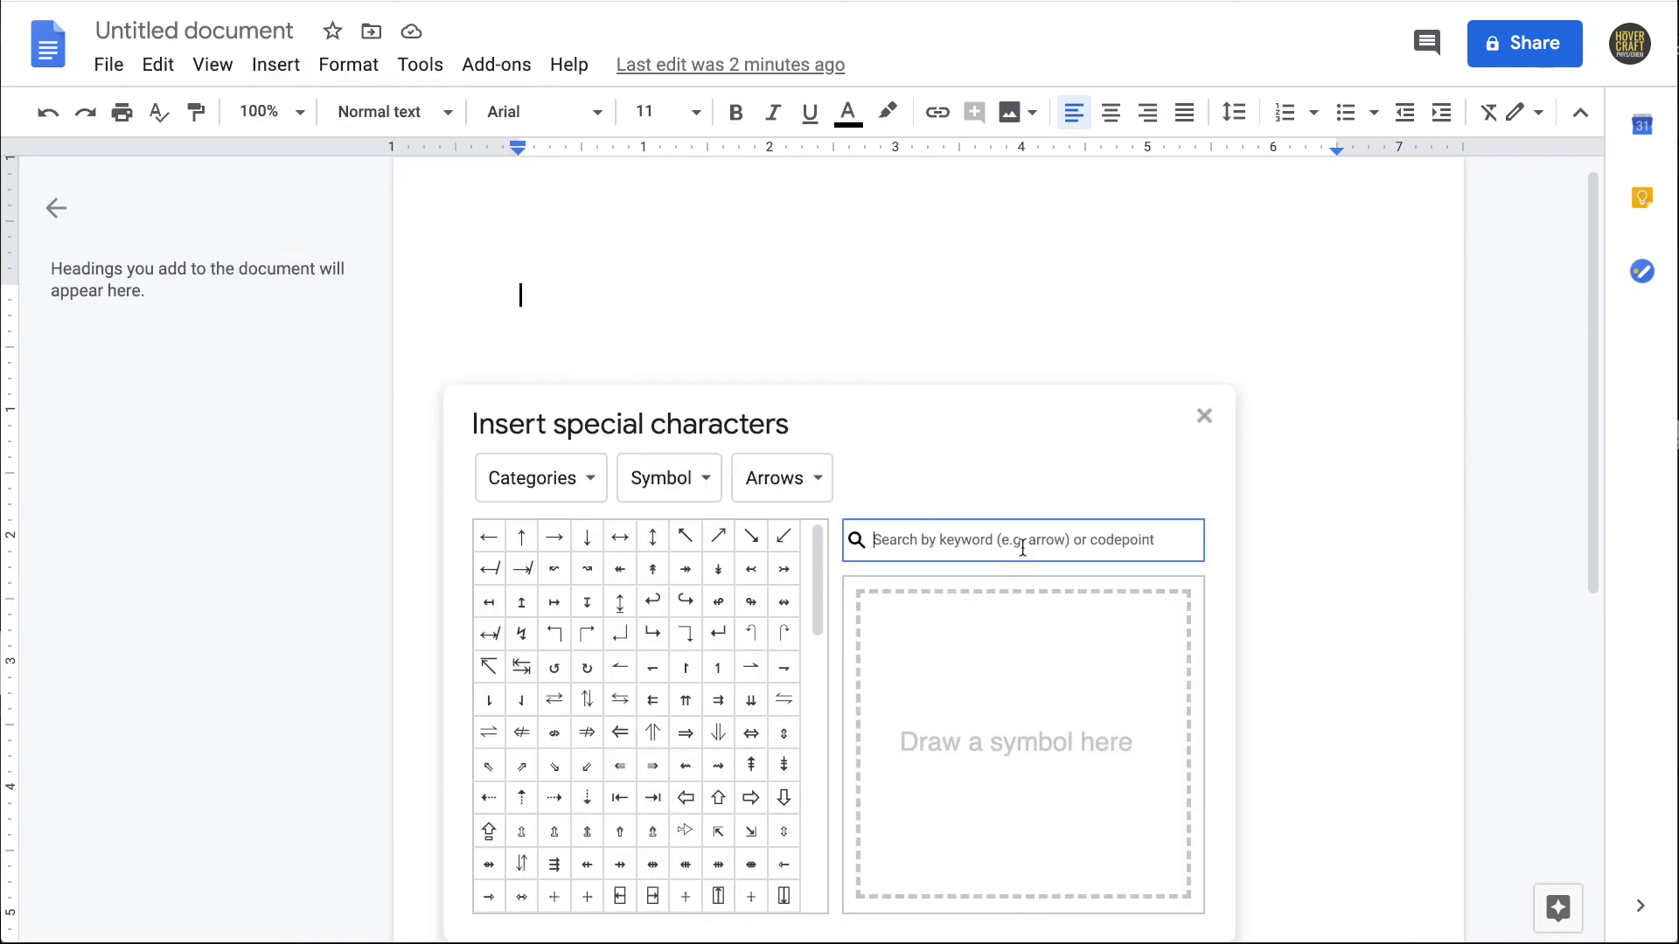
text(su)
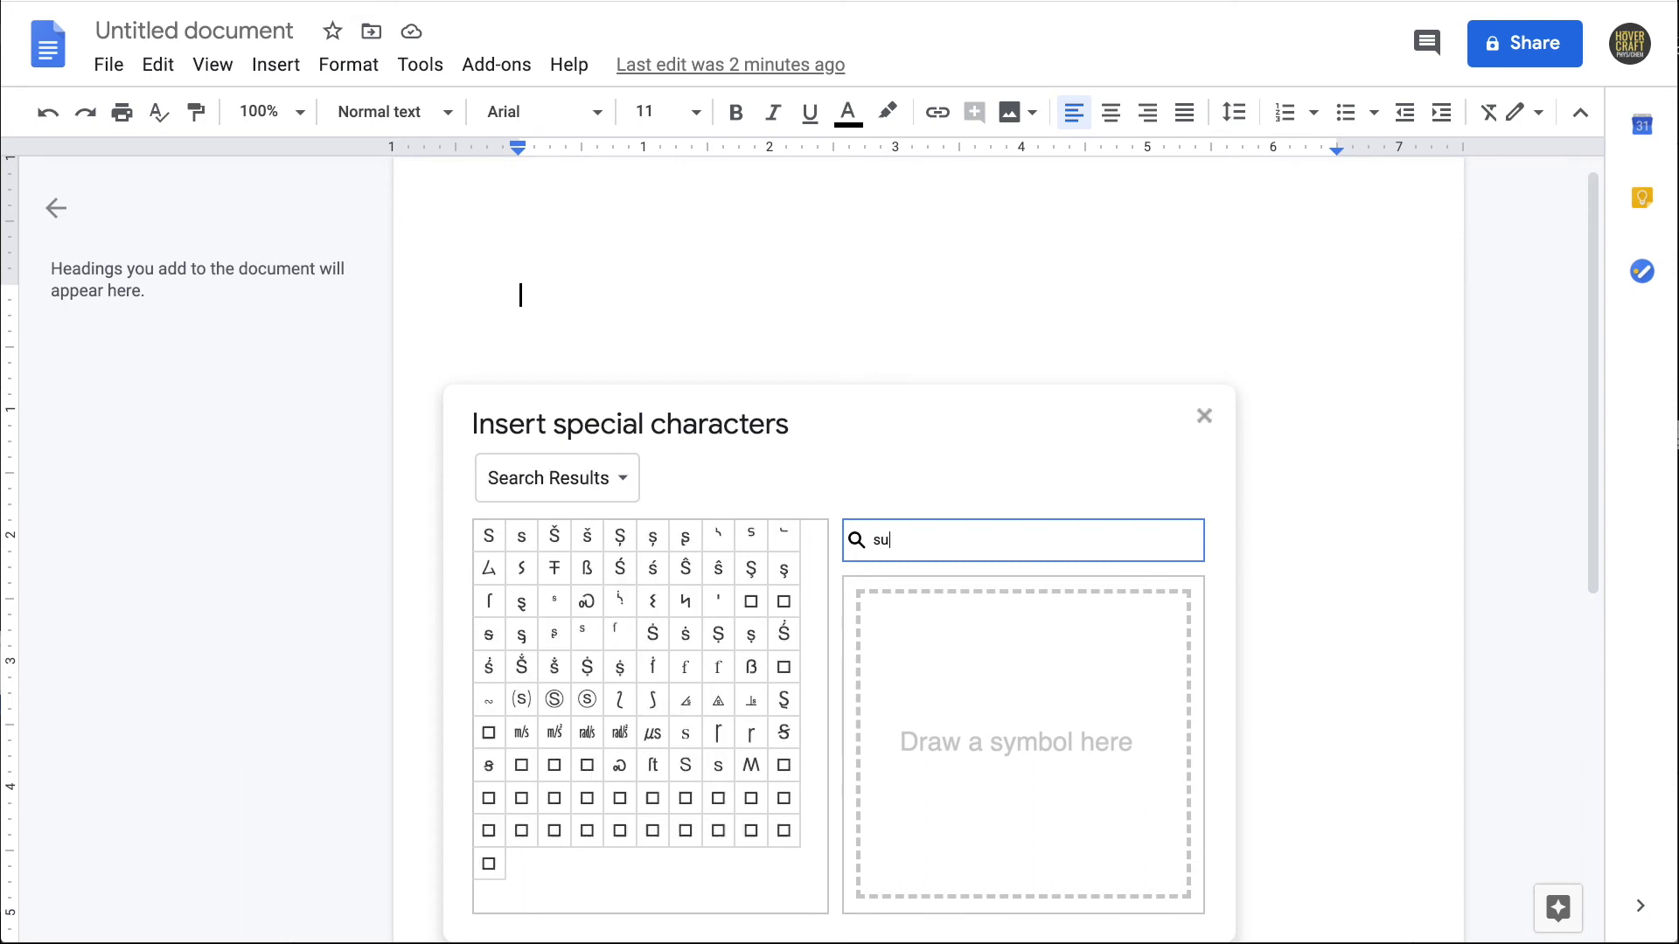
text(perscript)
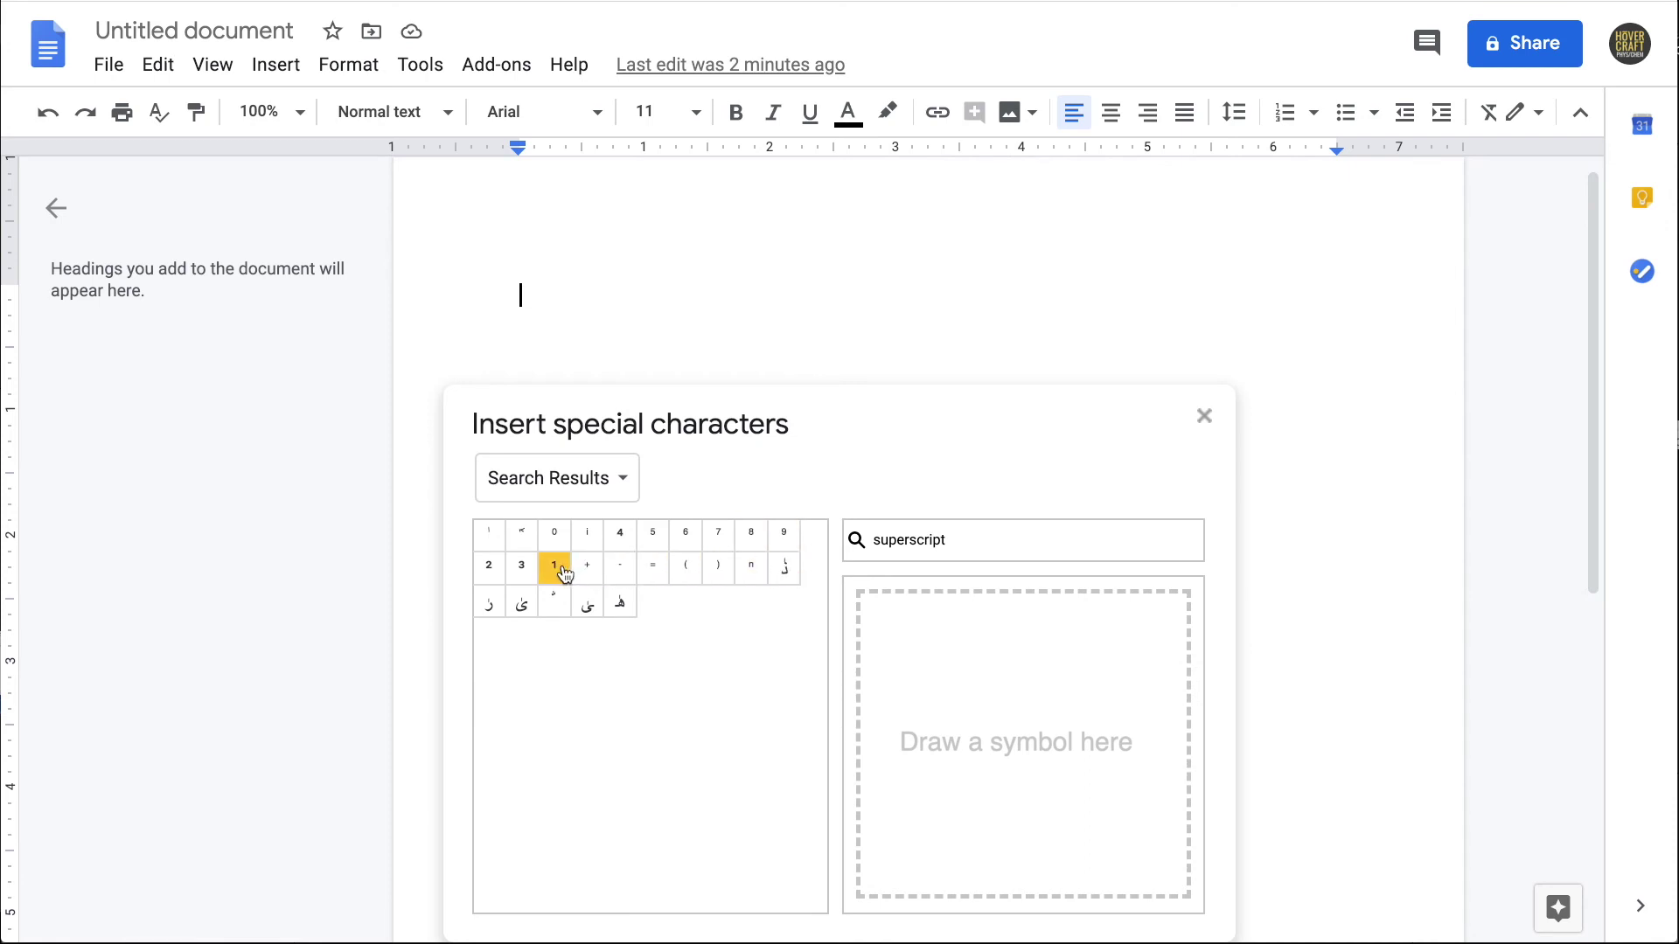
click(489, 566)
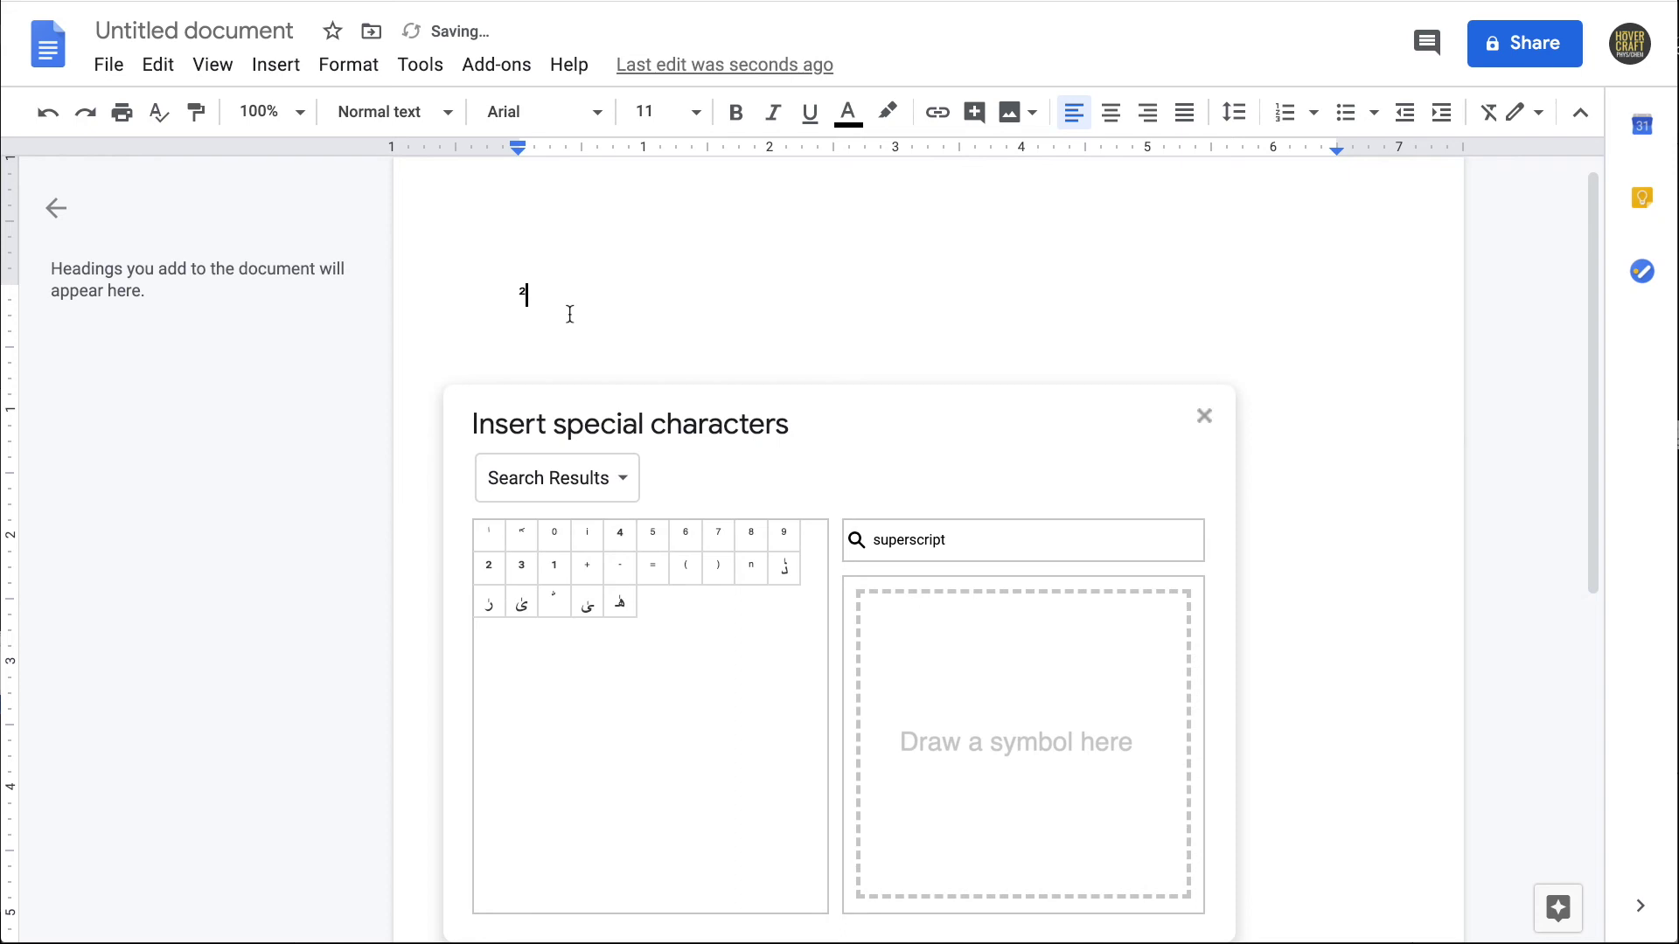
drag(565, 308, 487, 290)
key(ctrl+c)
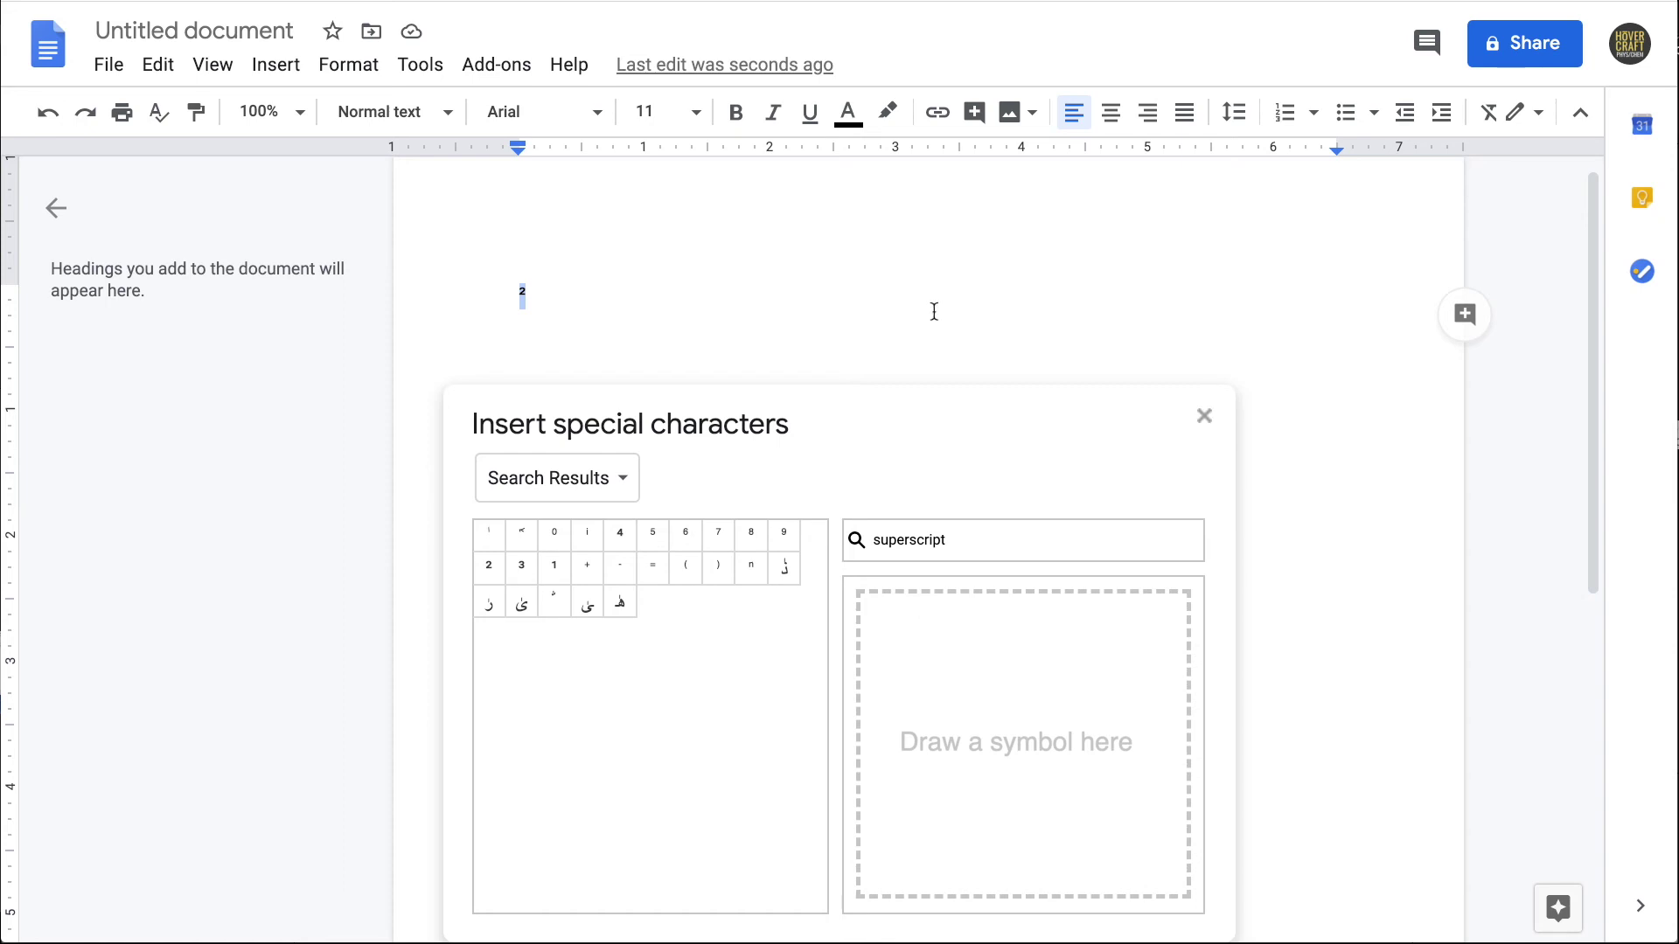
click(1642, 199)
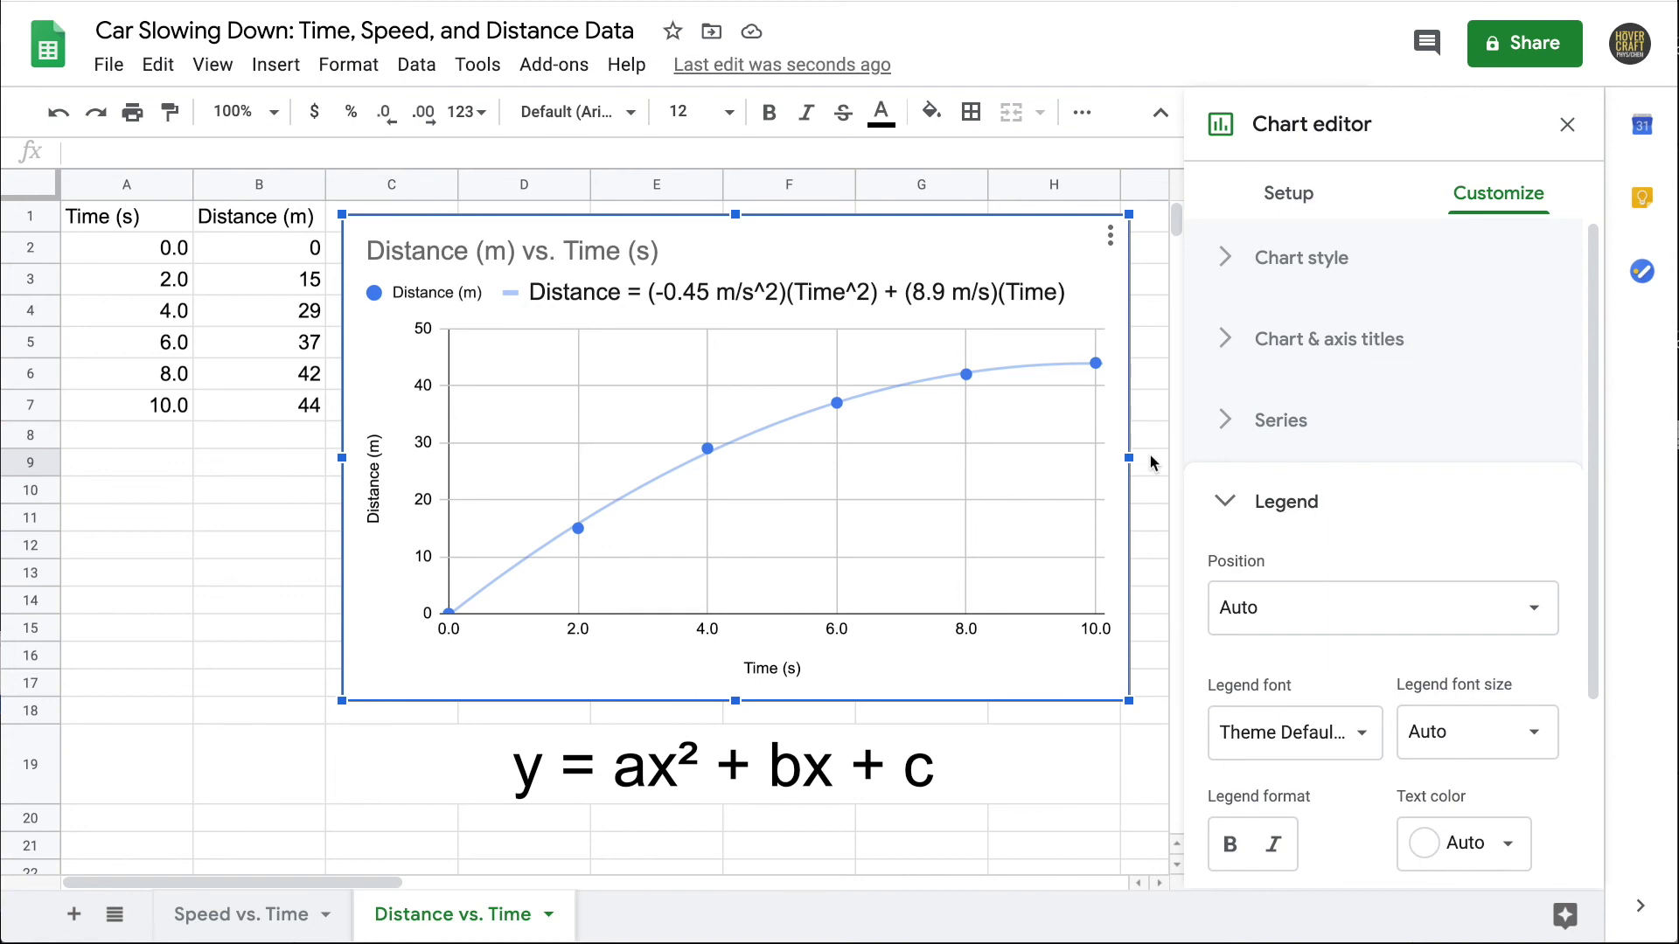
Select the chart's trendline equation label and open it for editing.
click(1642, 201)
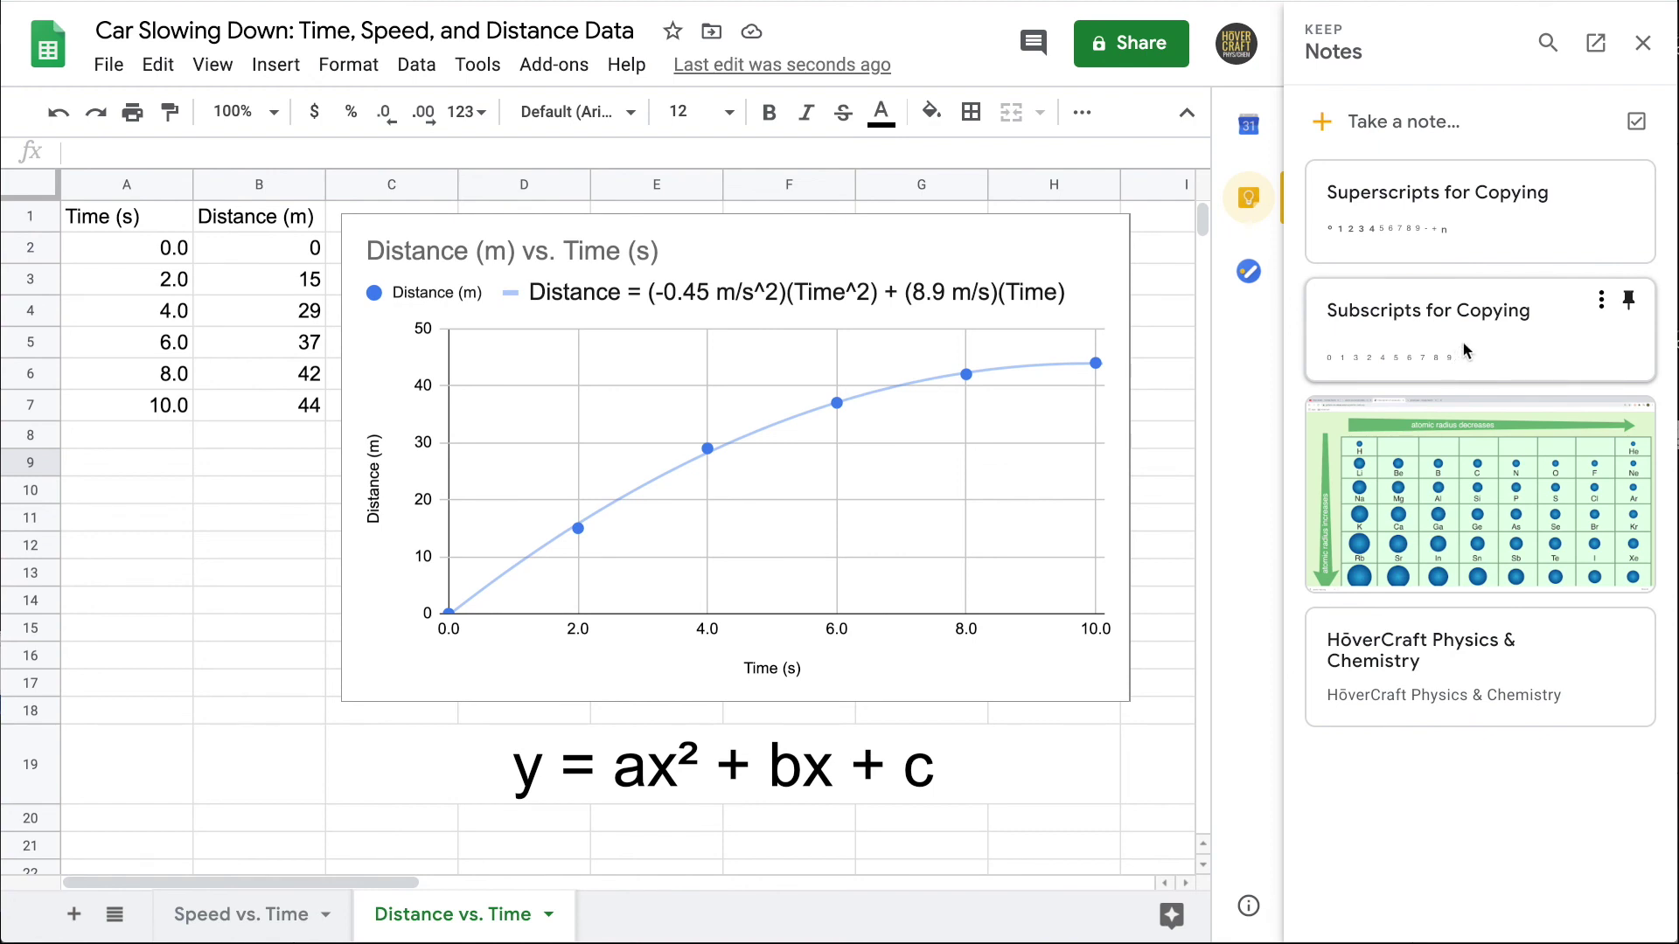
click(774, 306)
click(773, 305)
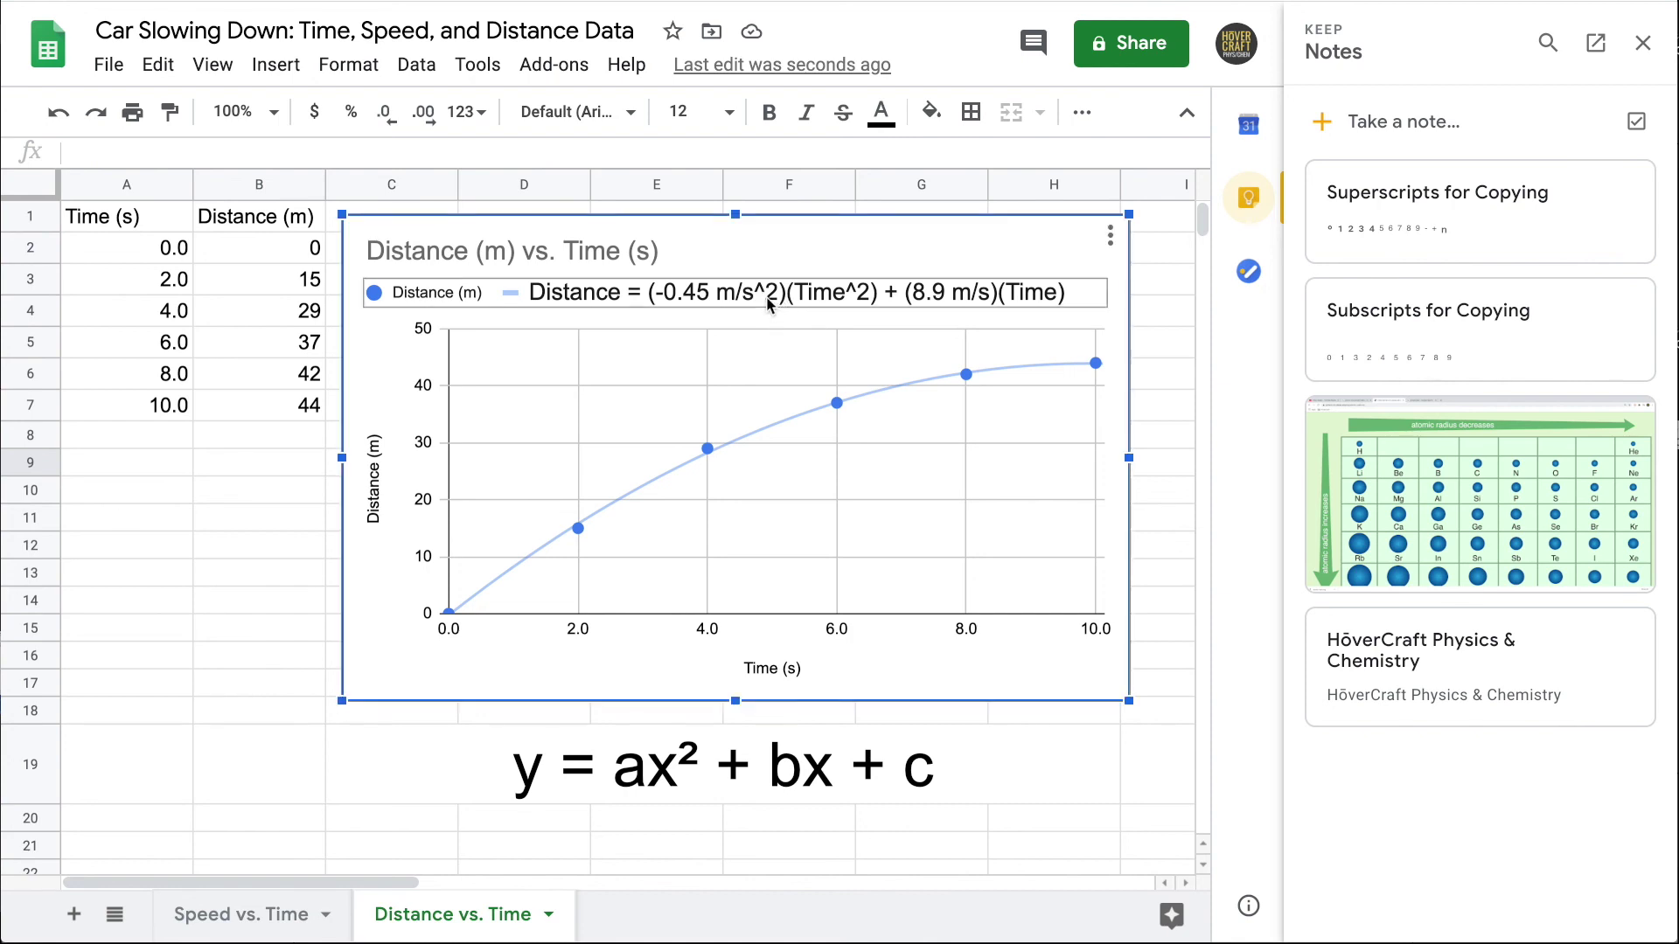
click(769, 302)
double_click(792, 293)
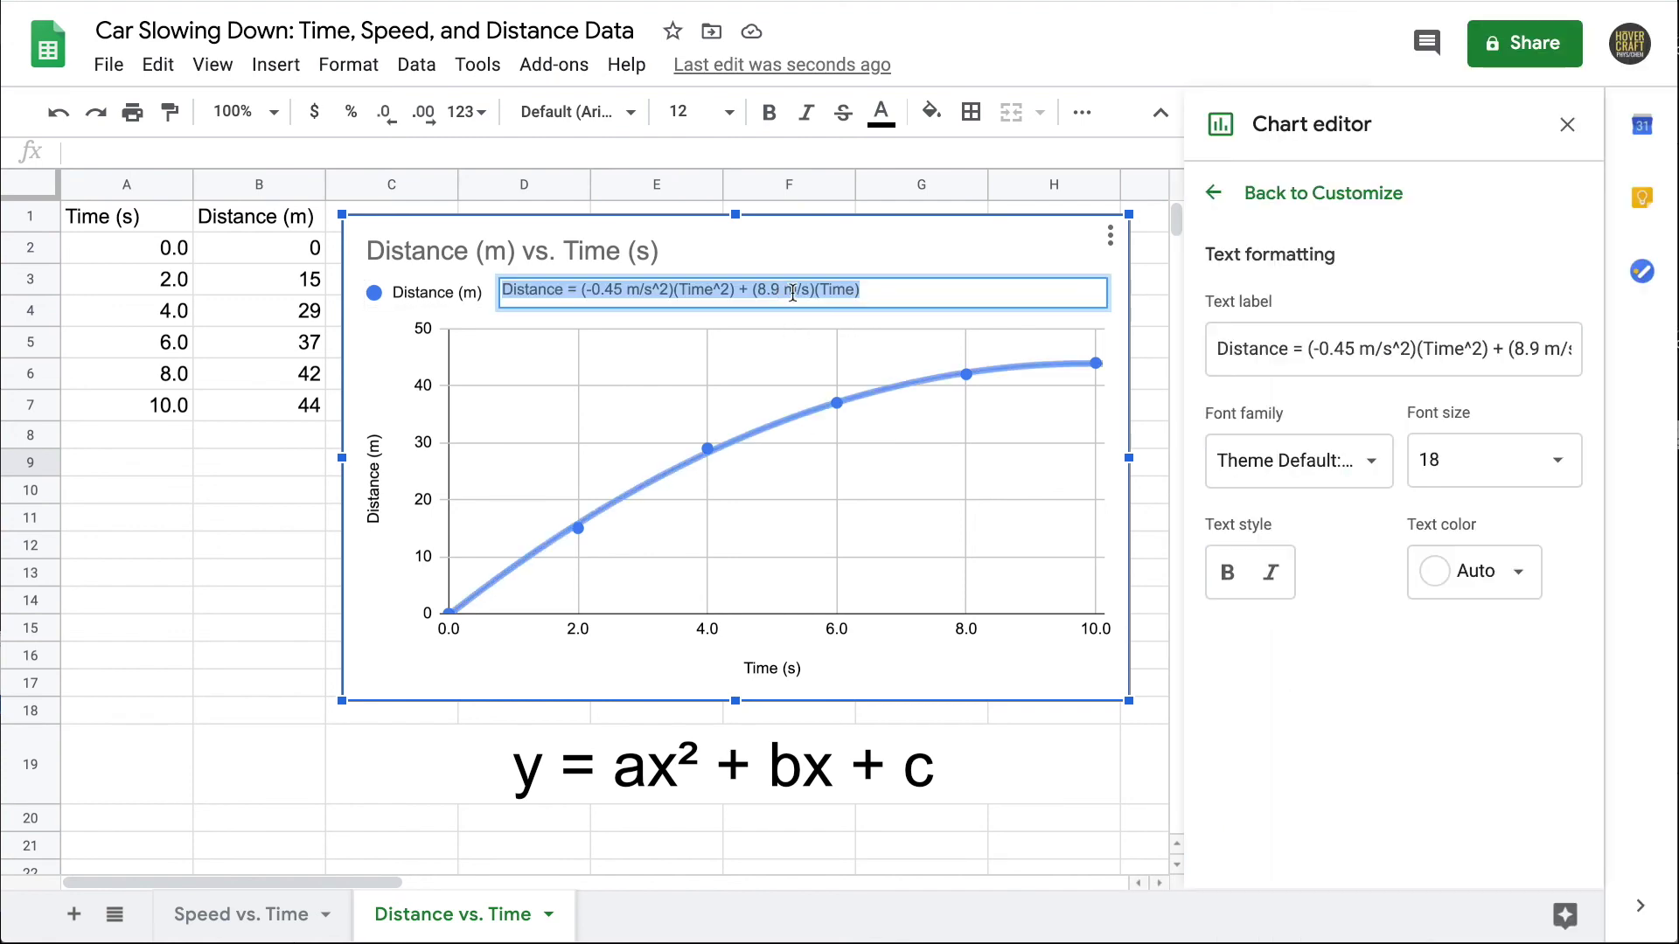
Replace both ^2 exponents with the copied superscript ², giving m/s² and Time².
drag(733, 291, 656, 291)
key(BackSpace)
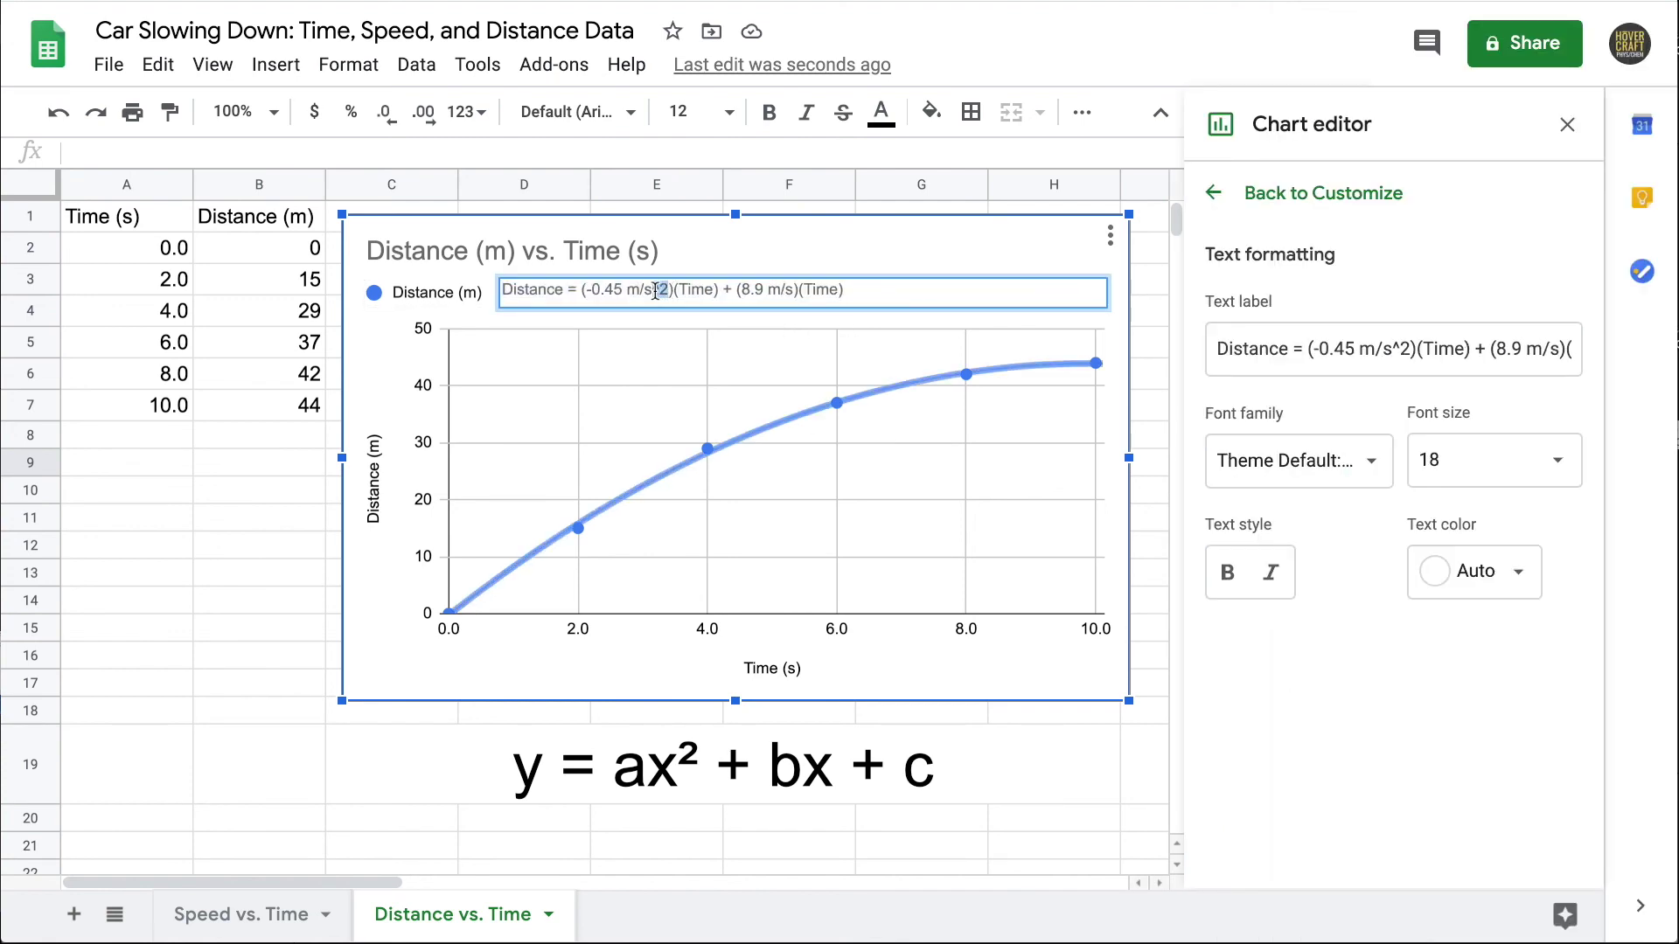
key(ctrl+v)
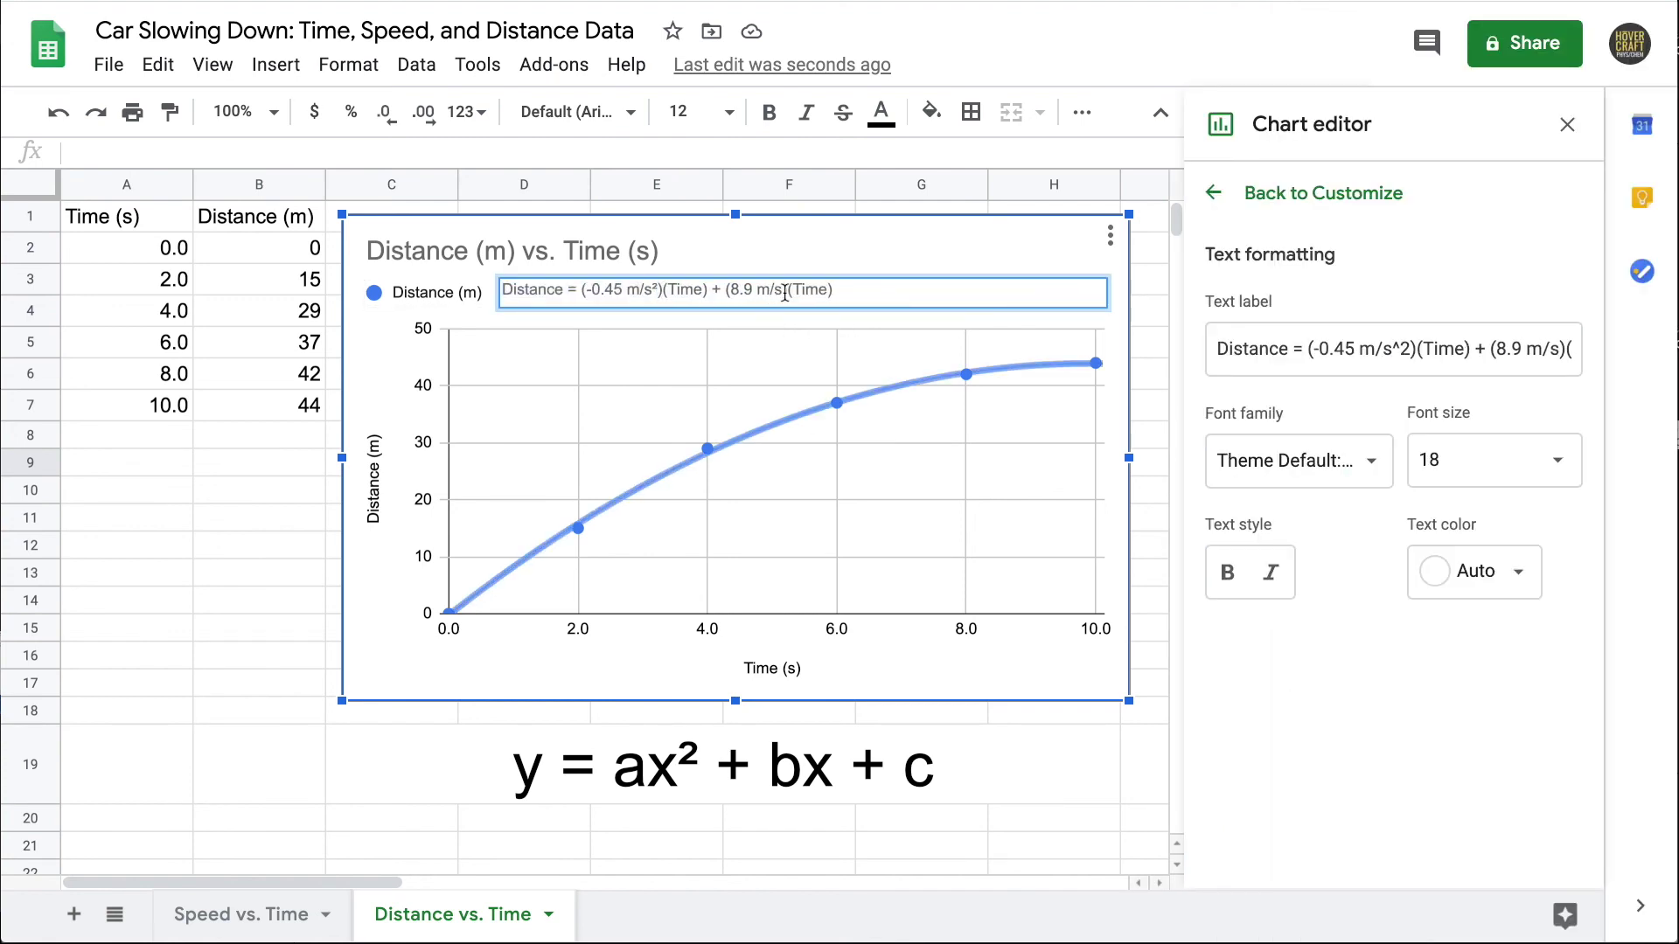
click(705, 290)
text(²)
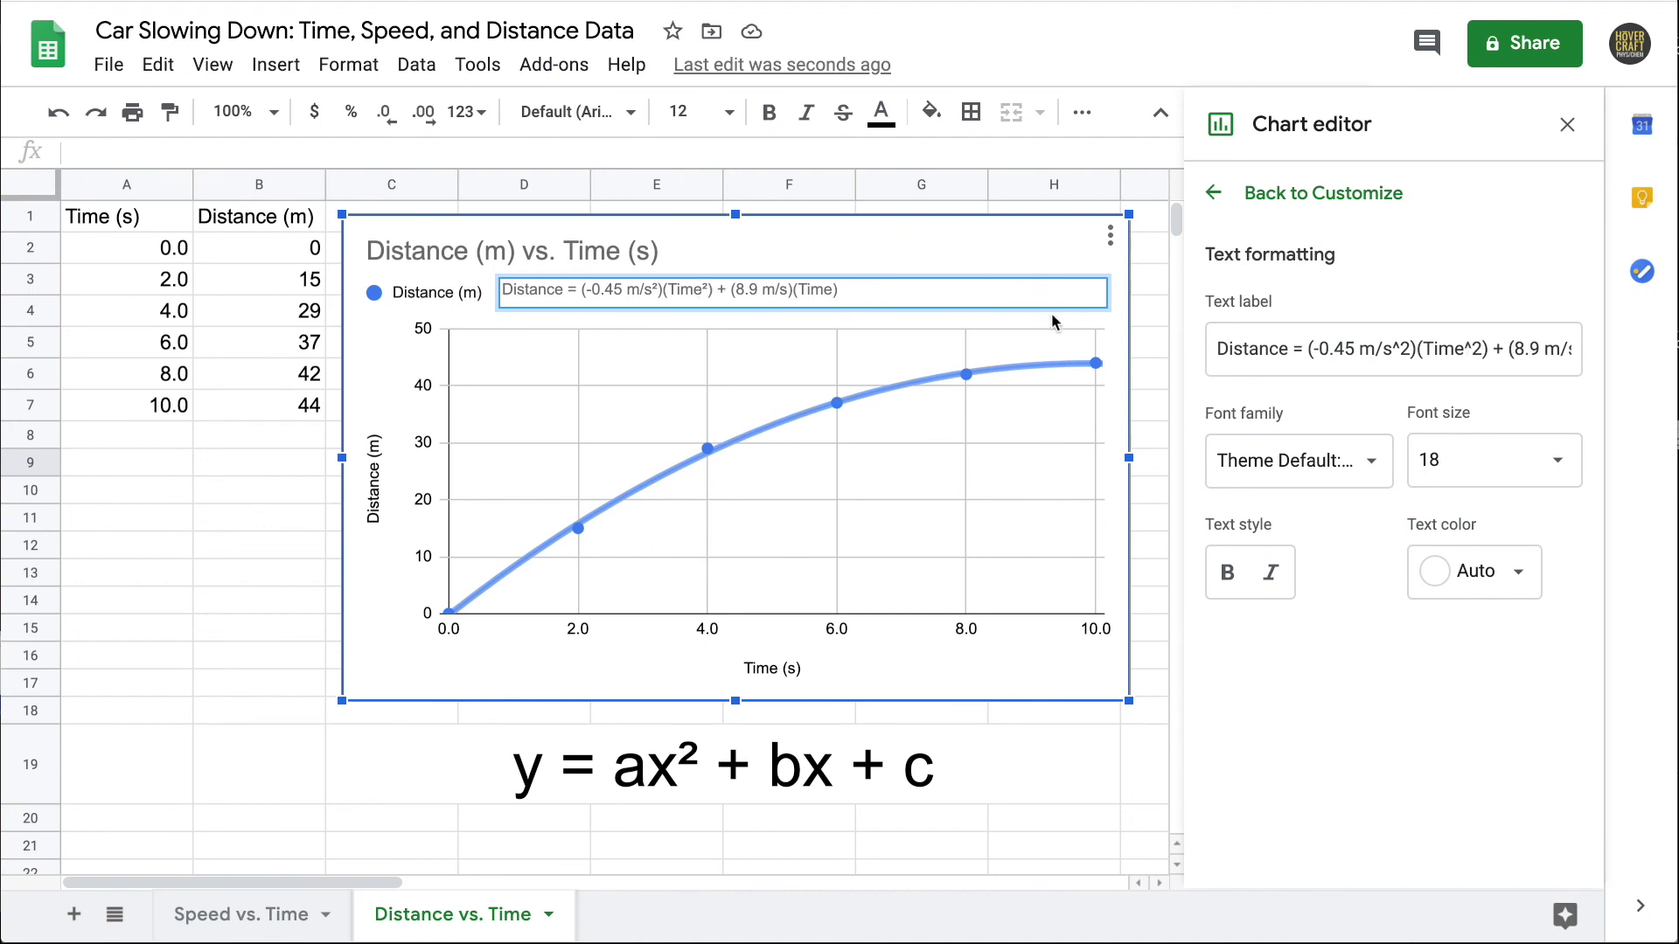
click(1051, 316)
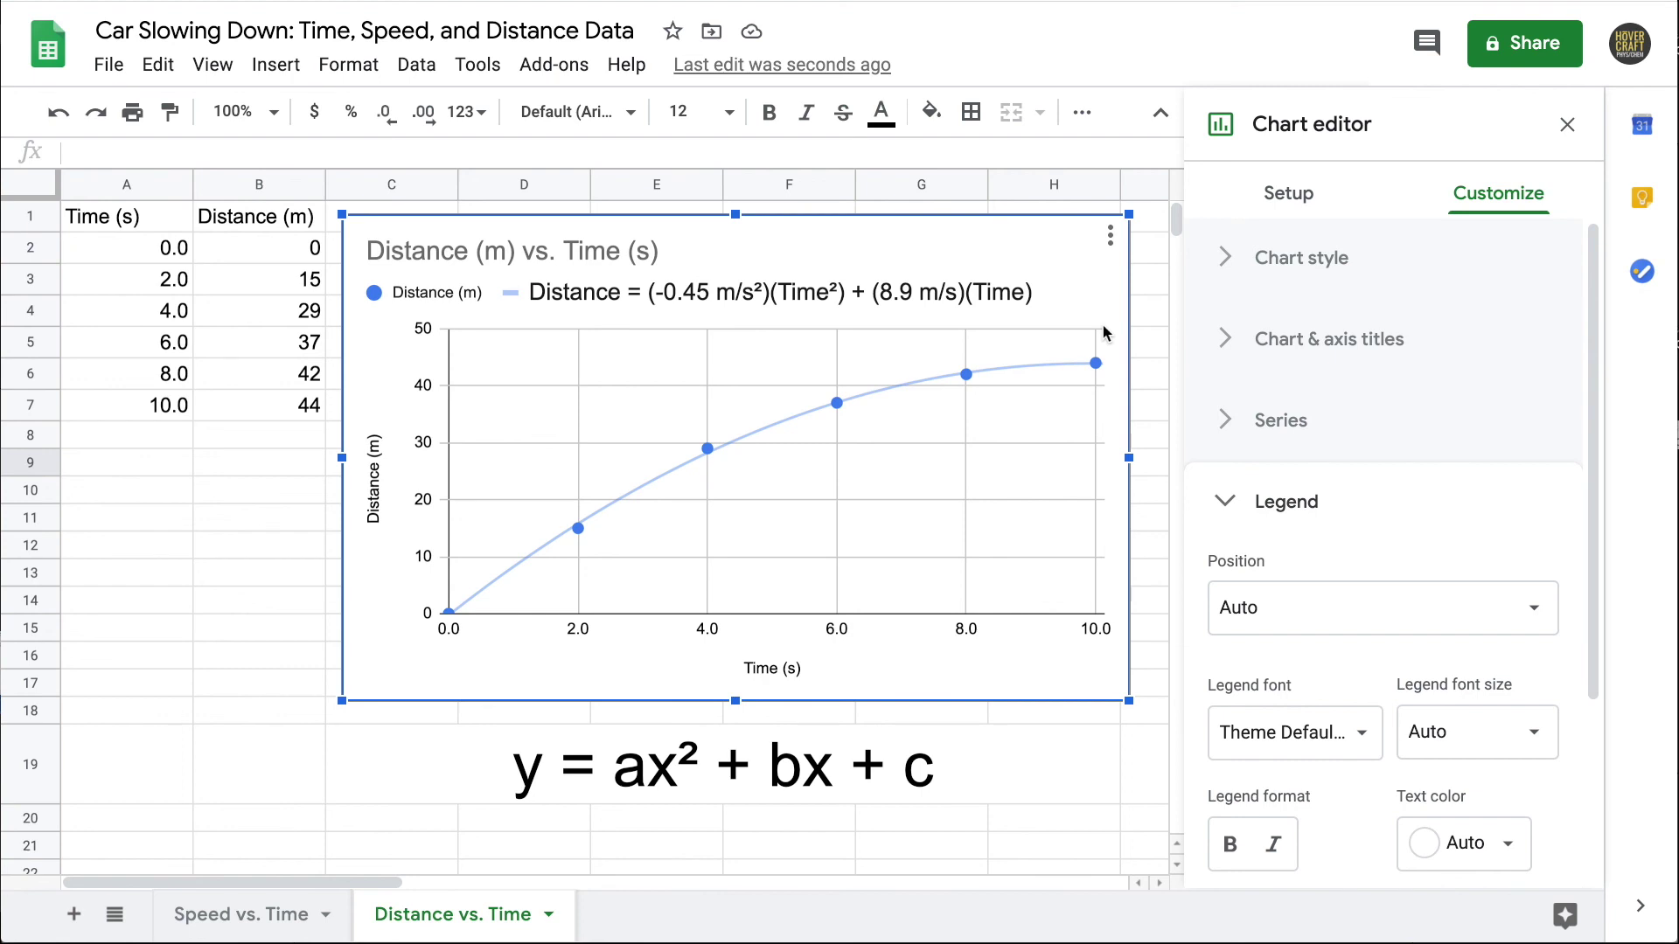
click(1142, 311)
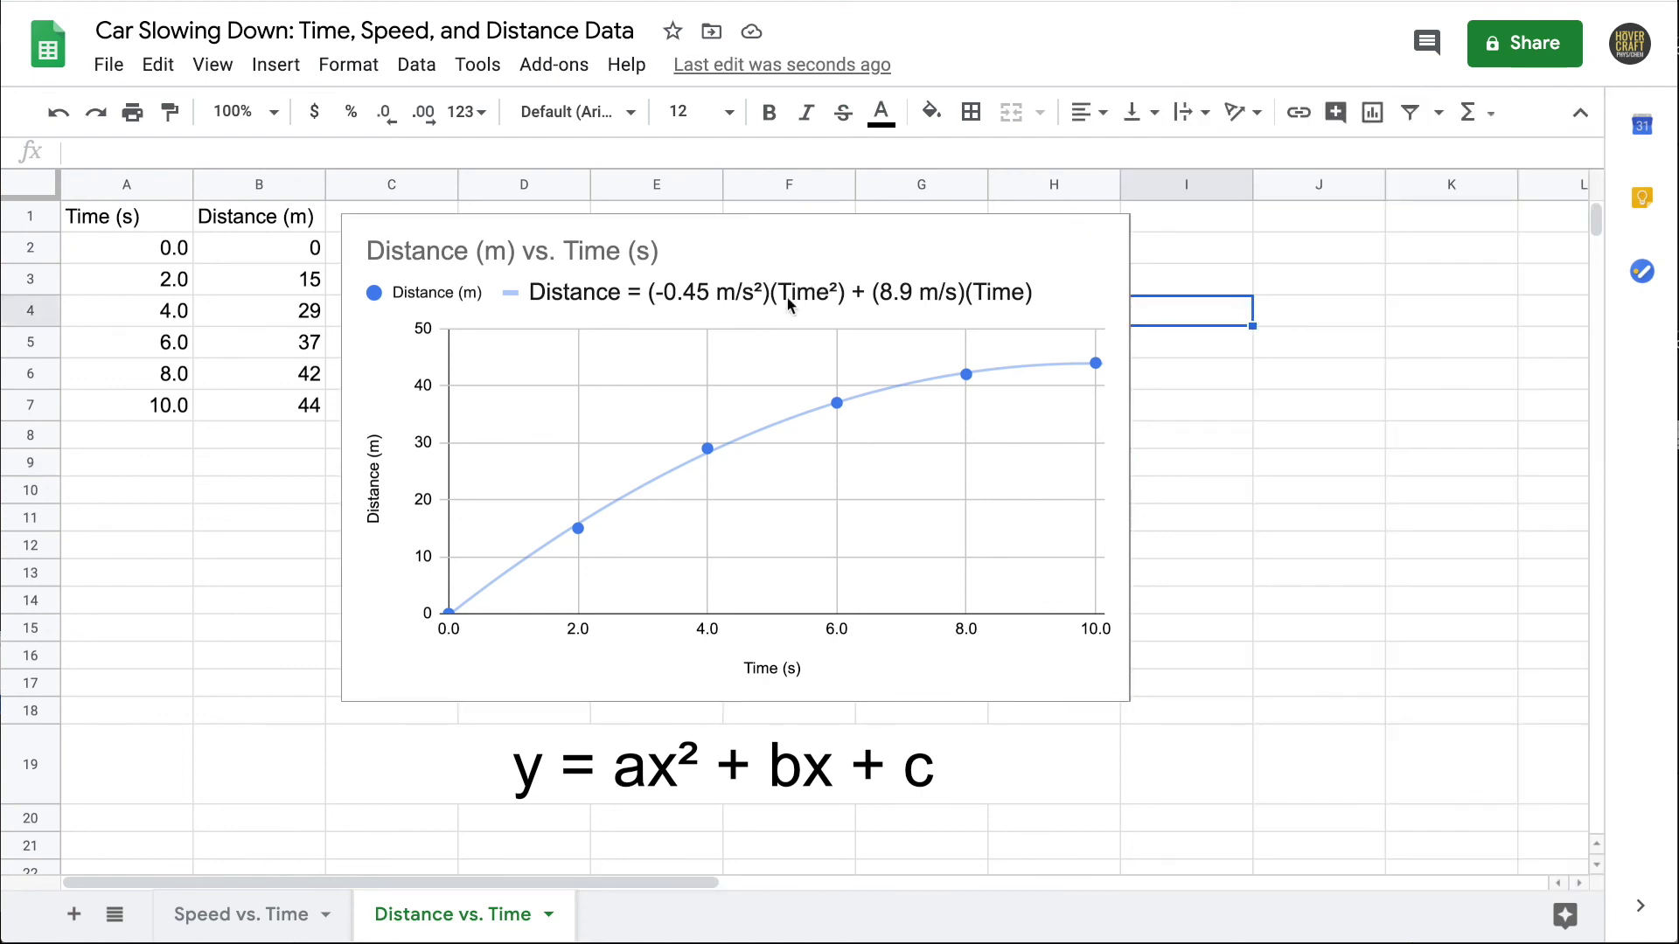